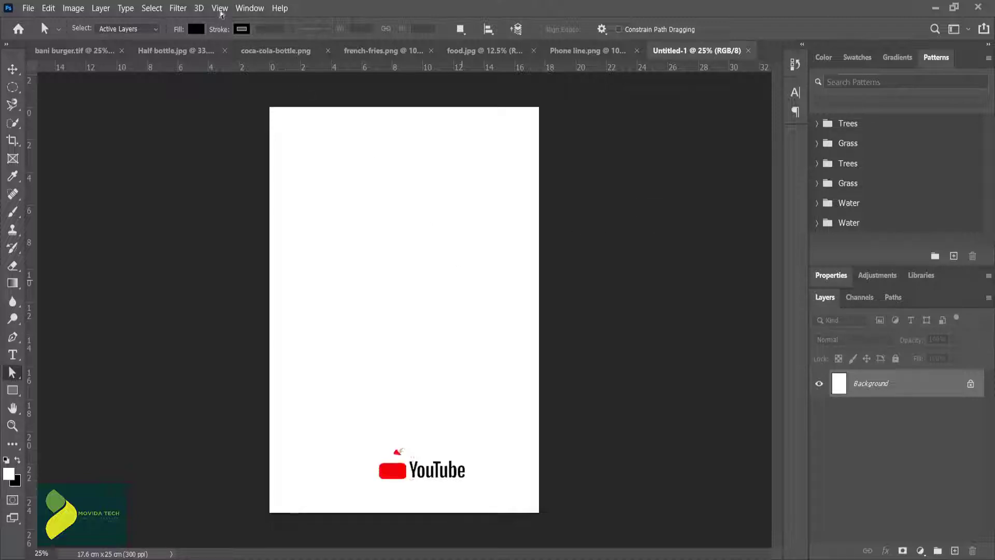
Step: Add a guide layout with 0.5 cm margins on all four sides of the page
{"action": "left_click", "coordinate": [219, 8]}
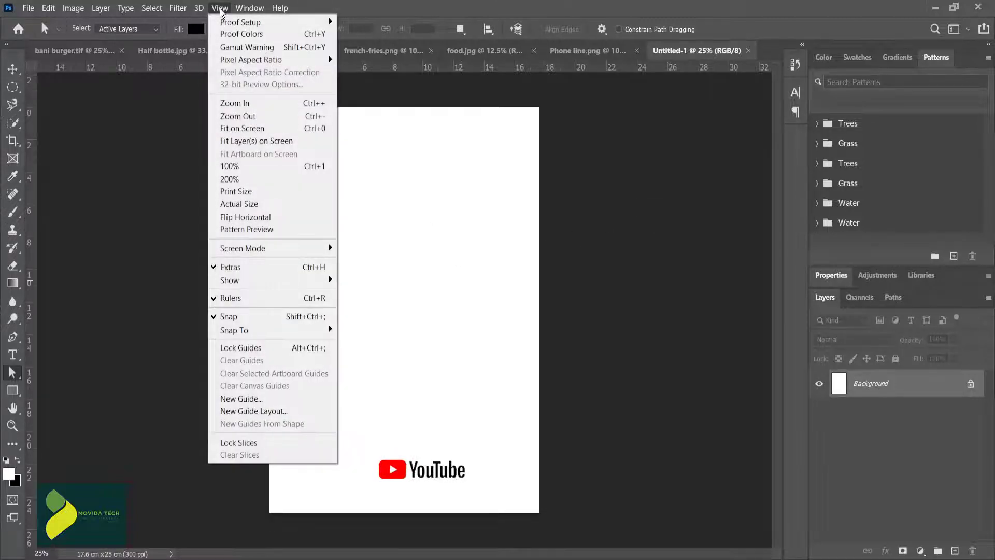
{"action": "left_click", "coordinate": [306, 410]}
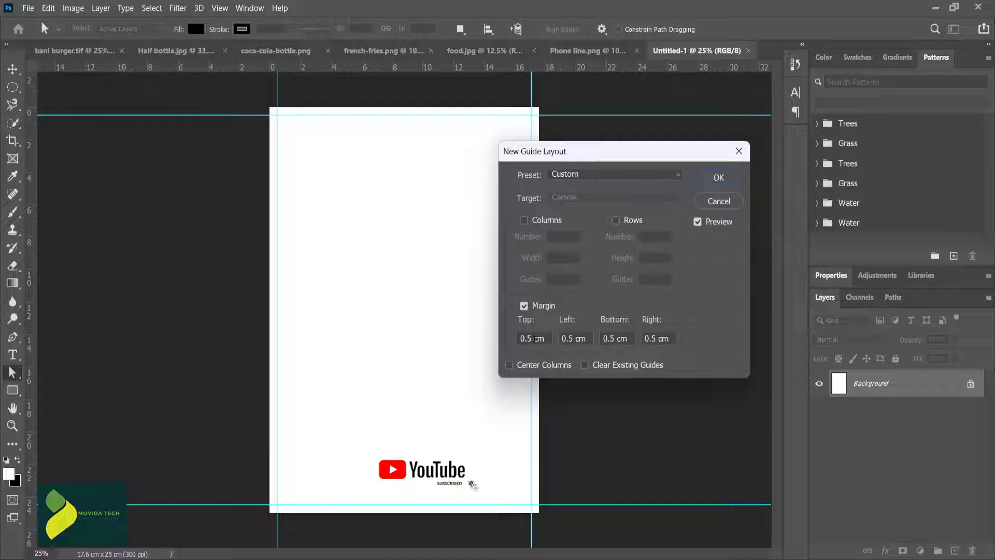
{"action": "left_click", "coordinate": [718, 177]}
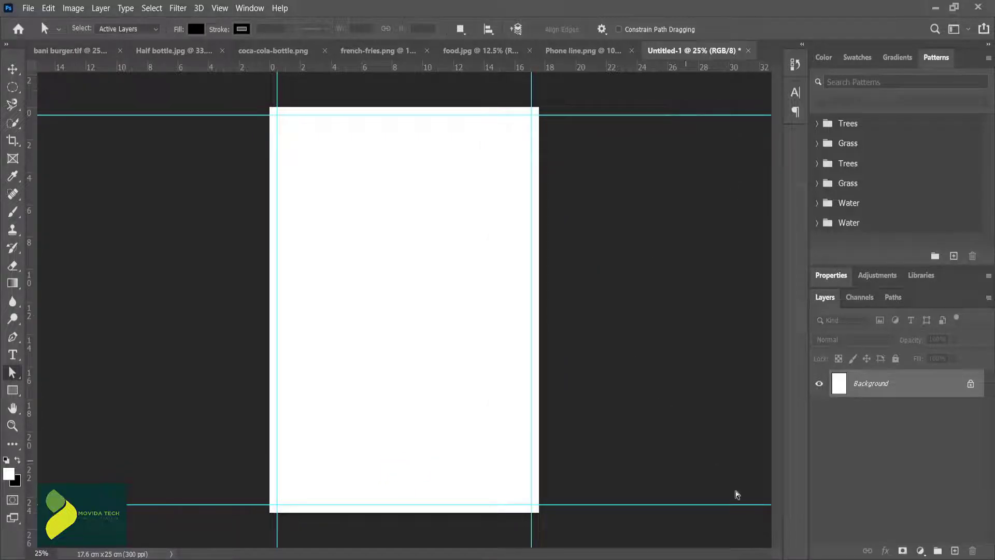
Step: Add a gradient fill layer using the Black, White preset in linear style at 90°
{"action": "left_click", "coordinate": [921, 551]}
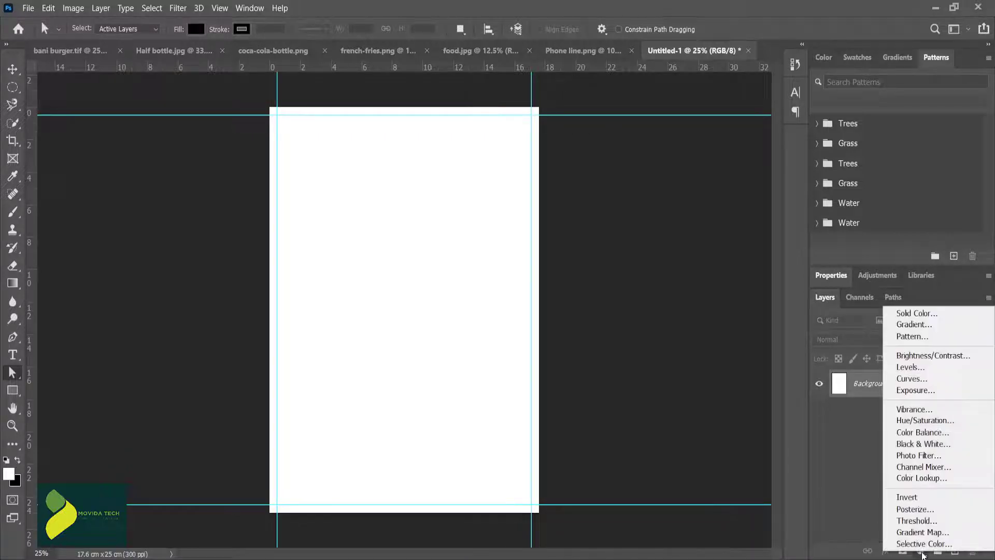
{"action": "left_click", "coordinate": [927, 334]}
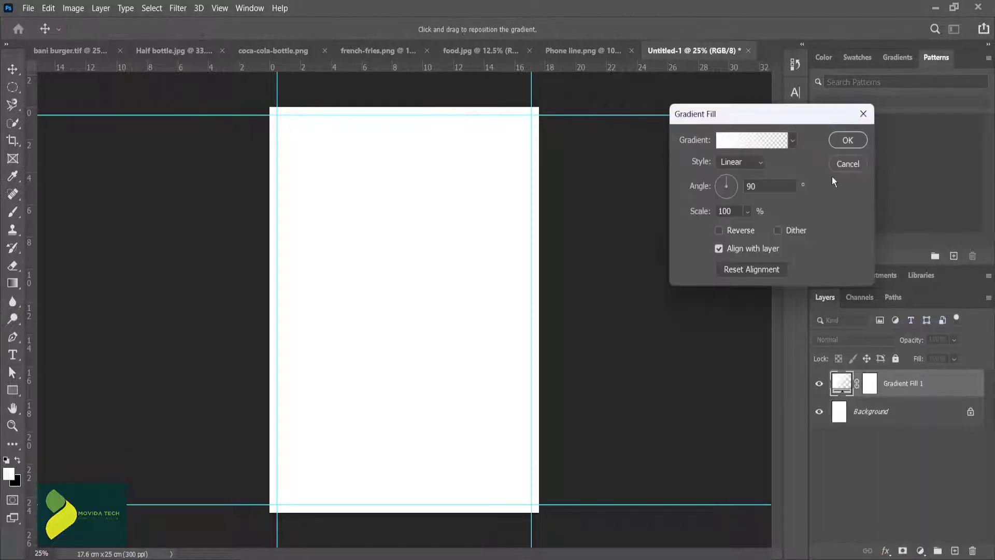
{"action": "left_click", "coordinate": [791, 141]}
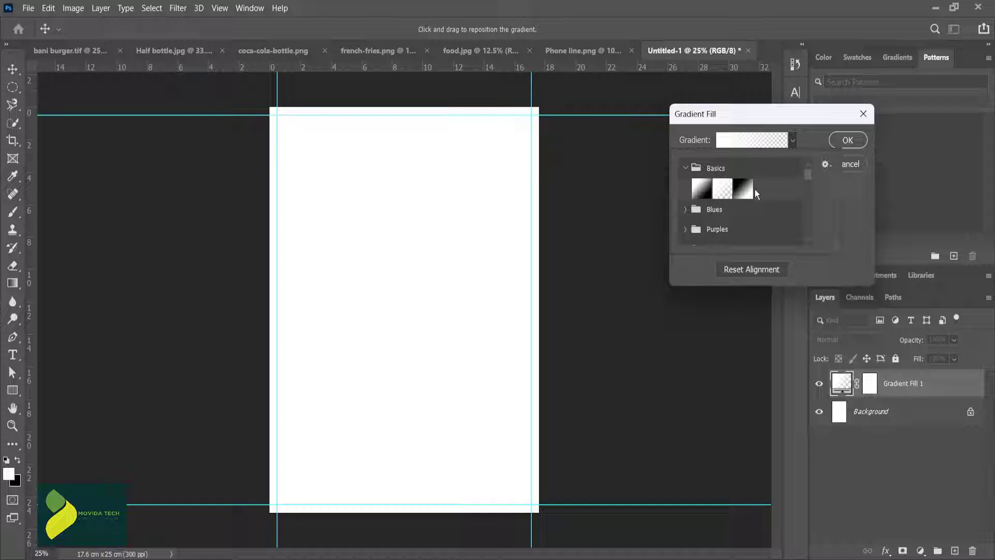
{"action": "left_click", "coordinate": [750, 191]}
{"action": "left_click", "coordinate": [805, 135]}
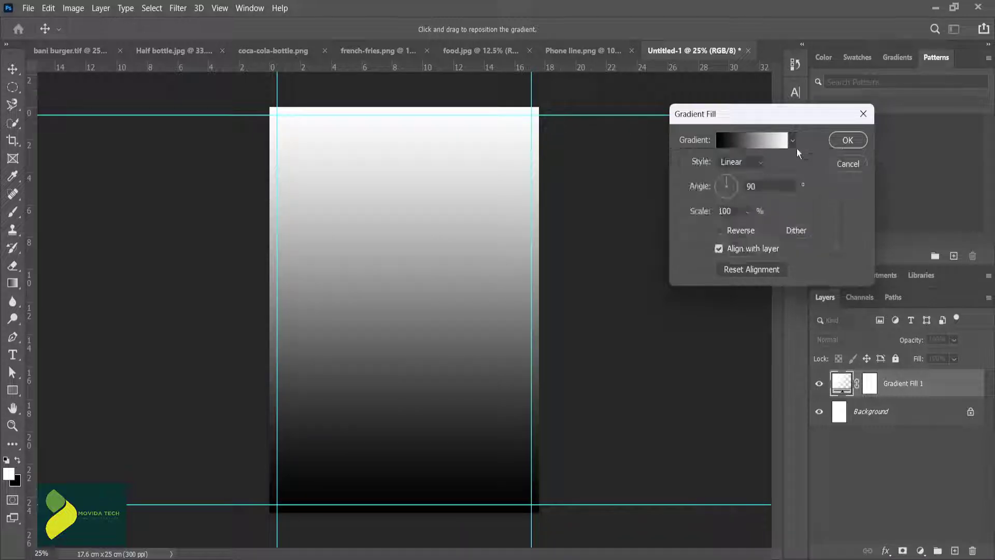
Step: Change the gradient's black stop to grey #89898c and set the gradient fill's scale to 879%
{"action": "left_click", "coordinate": [739, 139]}
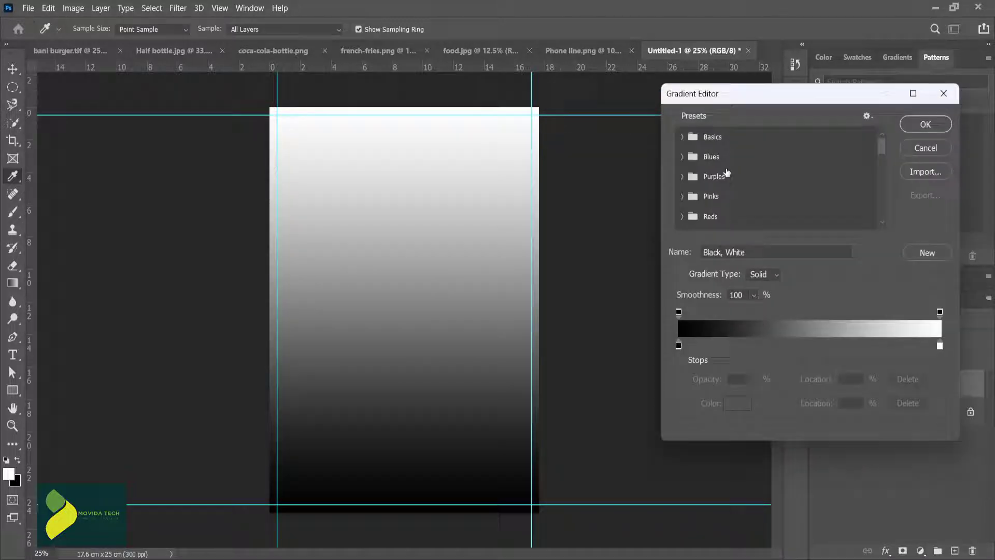
{"action": "left_click", "coordinate": [678, 345]}
{"action": "left_click", "coordinate": [735, 406]}
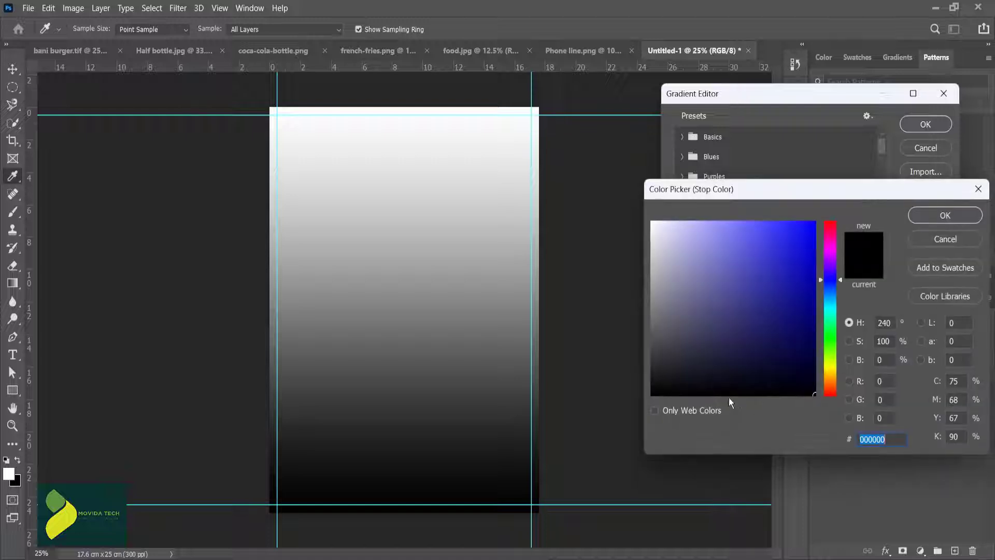
{"action": "mouse_move", "coordinate": [663, 324]}
{"action": "left_mouse_down"}
{"action": "mouse_move", "coordinate": [660, 296]}
{"action": "mouse_move", "coordinate": [655, 303]}
{"action": "left_mouse_up"}
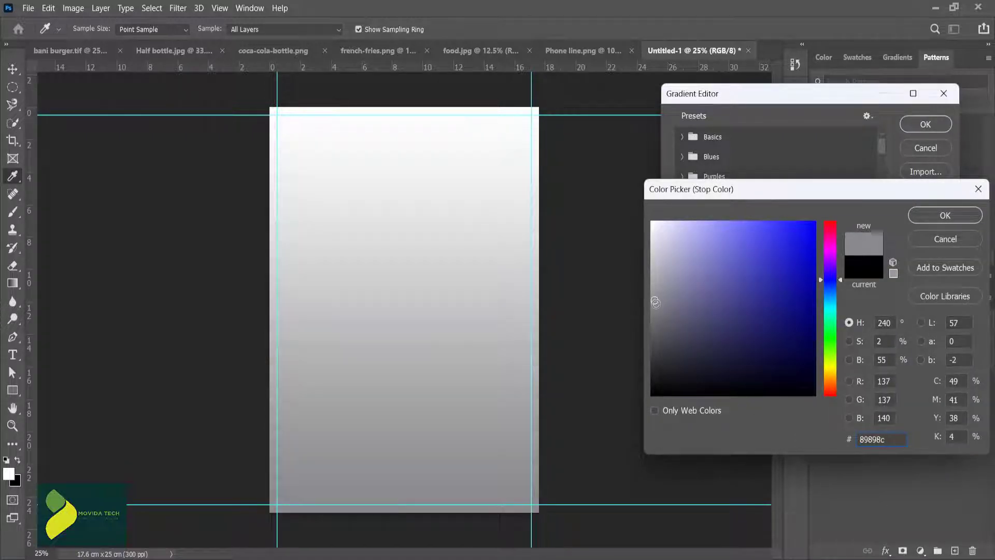
{"action": "left_click", "coordinate": [942, 215]}
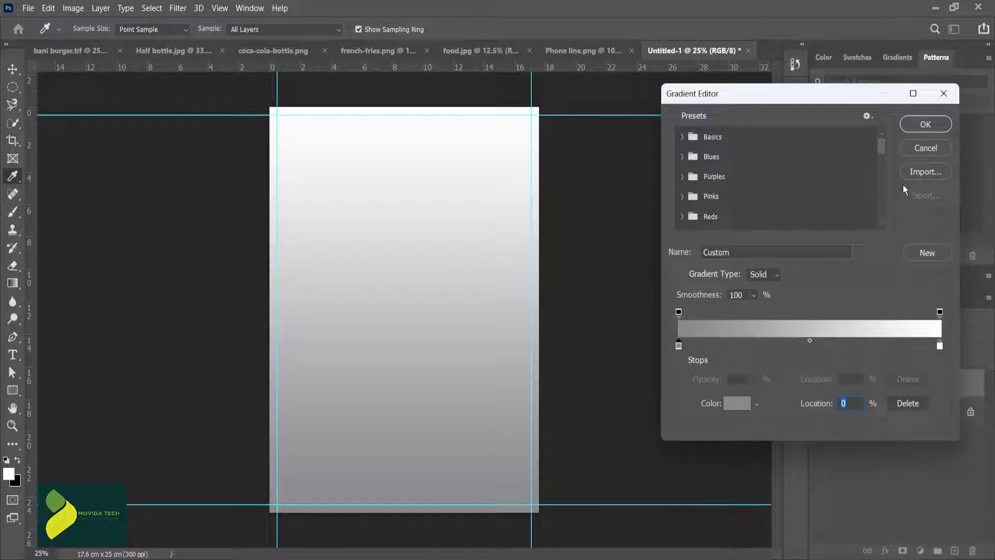
{"action": "left_click", "coordinate": [925, 124]}
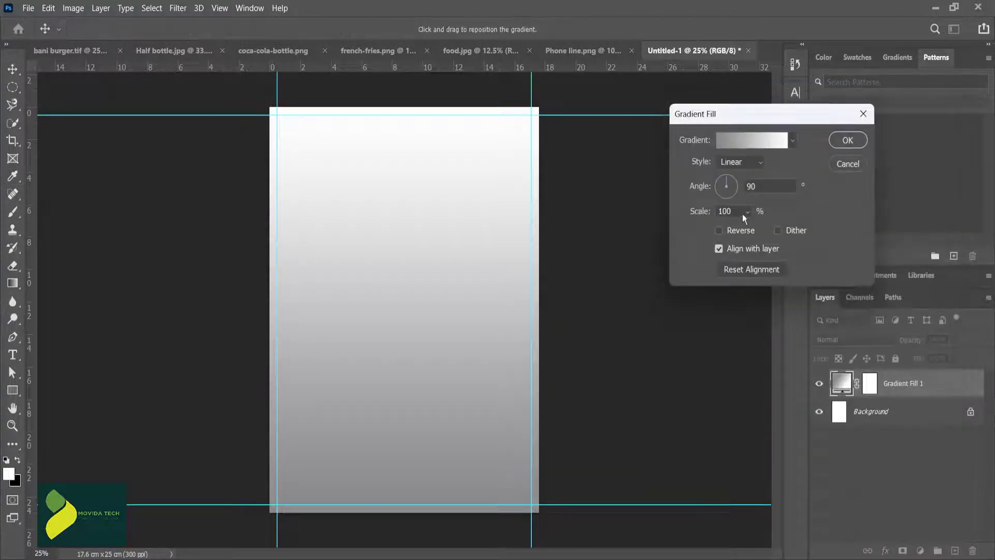
{"action": "left_click_drag", "start_coordinate": [750, 231], "coordinate": [795, 228]}
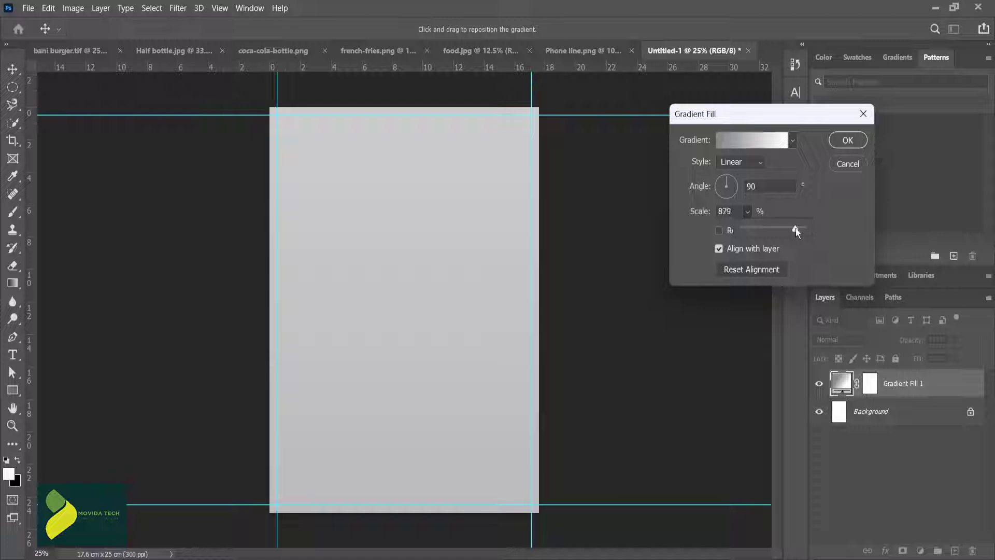
{"action": "left_click", "coordinate": [847, 141]}
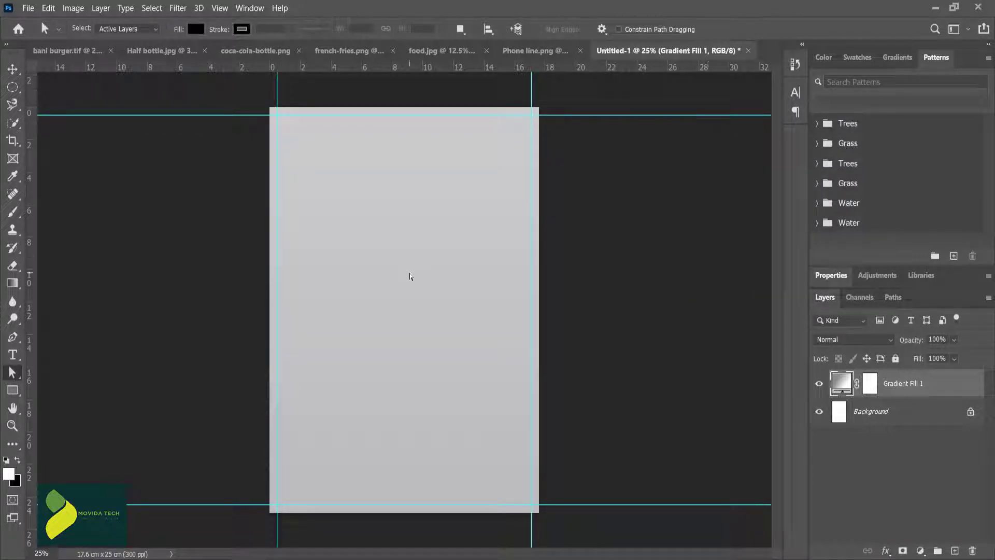
Step: In food.jpg, select the burger with Select Subject and subtract the reflection beneath it from the selection
{"action": "left_click", "coordinate": [459, 51]}
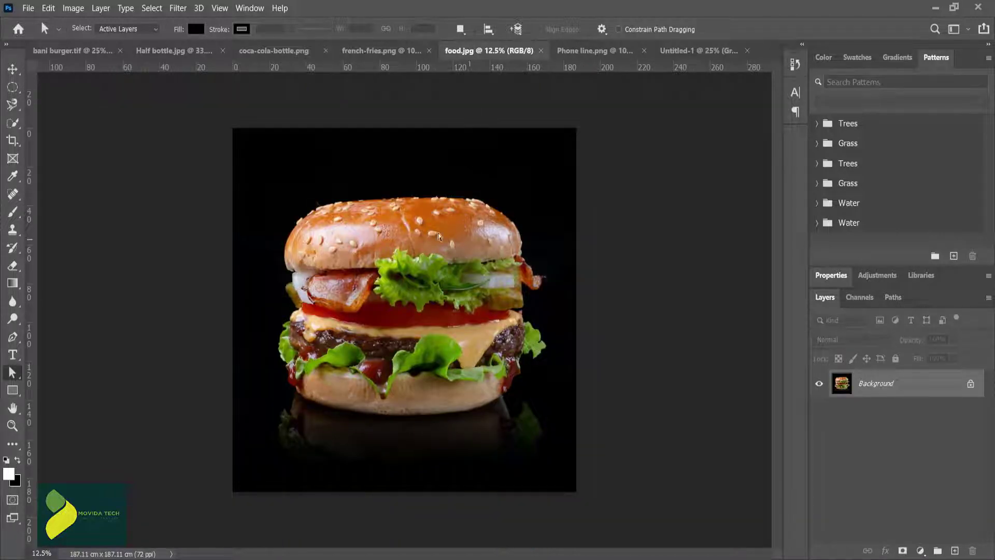
{"action": "left_click", "coordinate": [12, 124]}
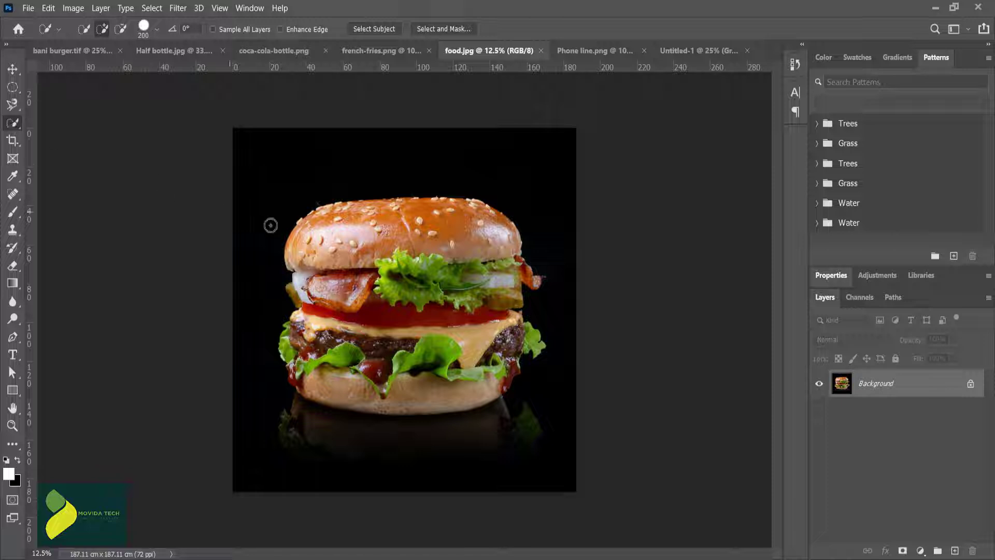
{"action": "left_click", "coordinate": [383, 29]}
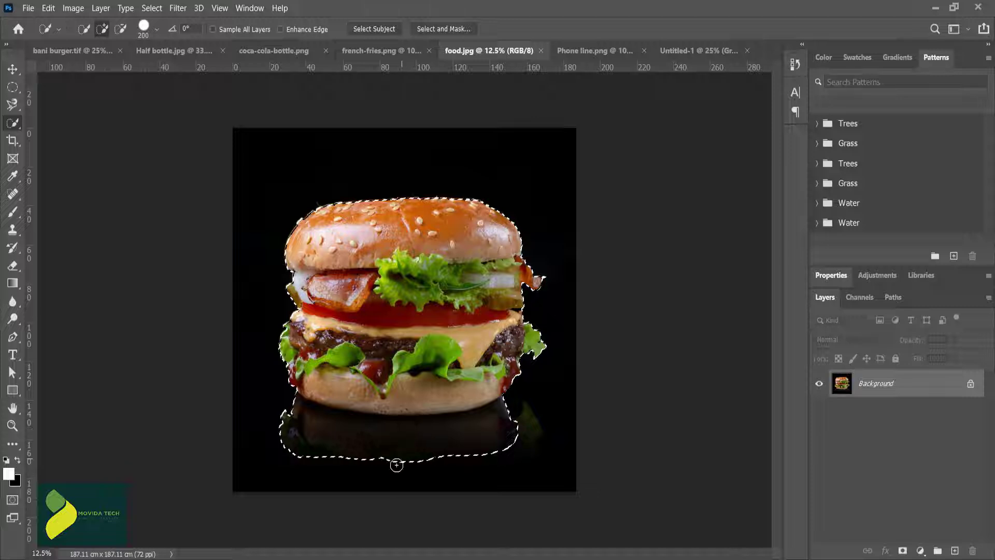
{"action": "key", "text": "alt"}
{"action": "left_click_drag", "start_coordinate": [377, 459], "coordinate": [313, 444]}
{"action": "left_click_drag", "start_coordinate": [381, 446], "coordinate": [428, 458]}
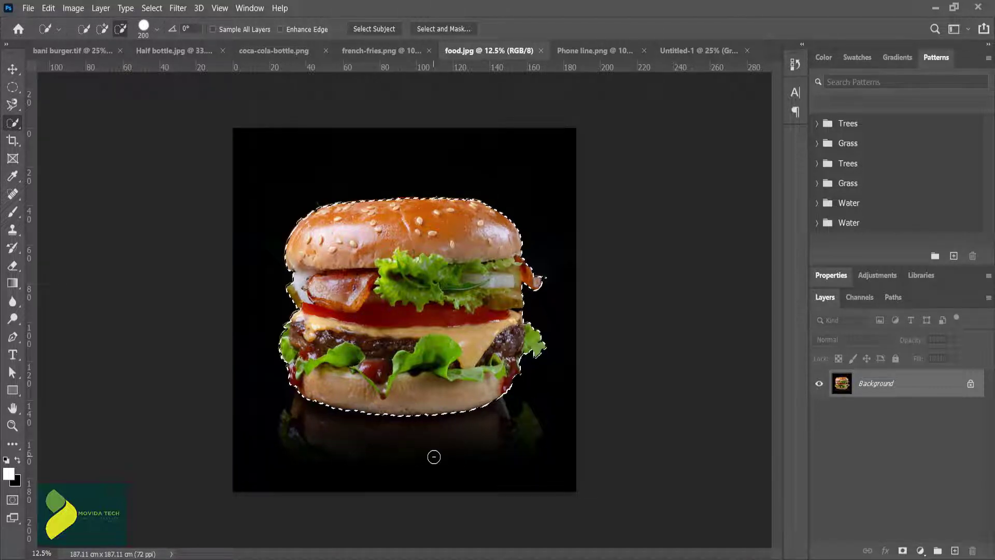
Step: Refine the burger selection in Select and Mask with Smooth 5 and output it to a new layer
{"action": "left_click", "coordinate": [452, 26]}
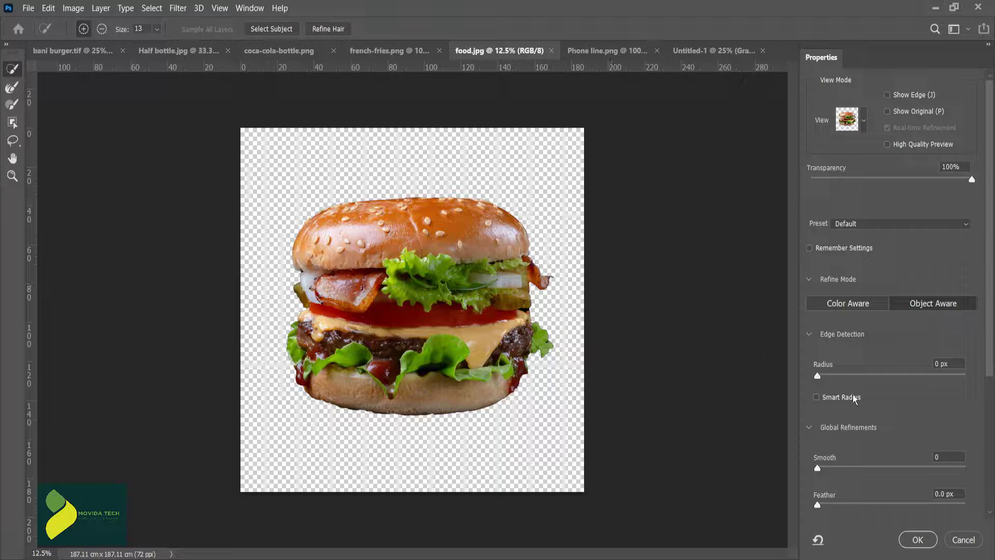
{"action": "scroll", "coordinate": [854, 399], "scroll_direction": "down", "scroll_amount": 5}
{"action": "left_click", "coordinate": [871, 507]}
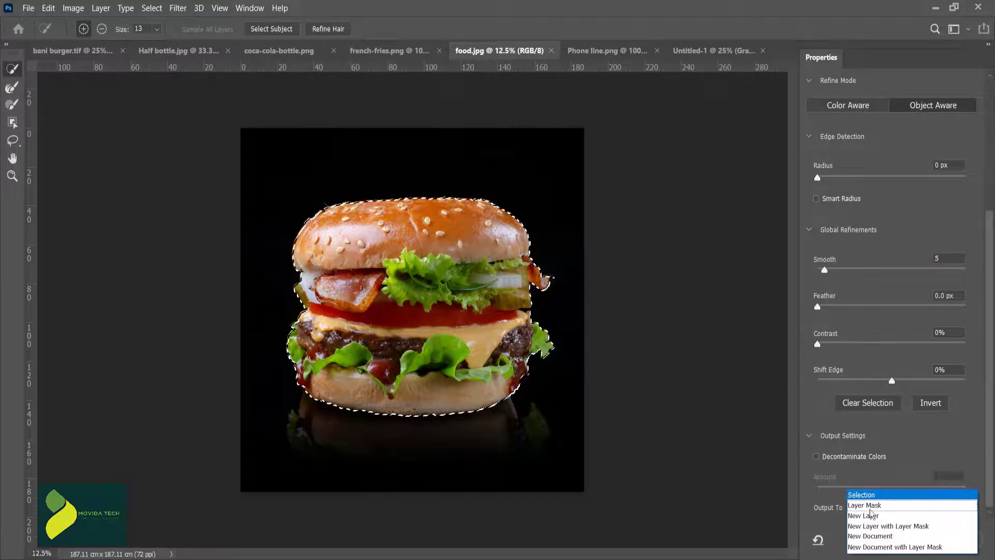
{"action": "left_click", "coordinate": [872, 516]}
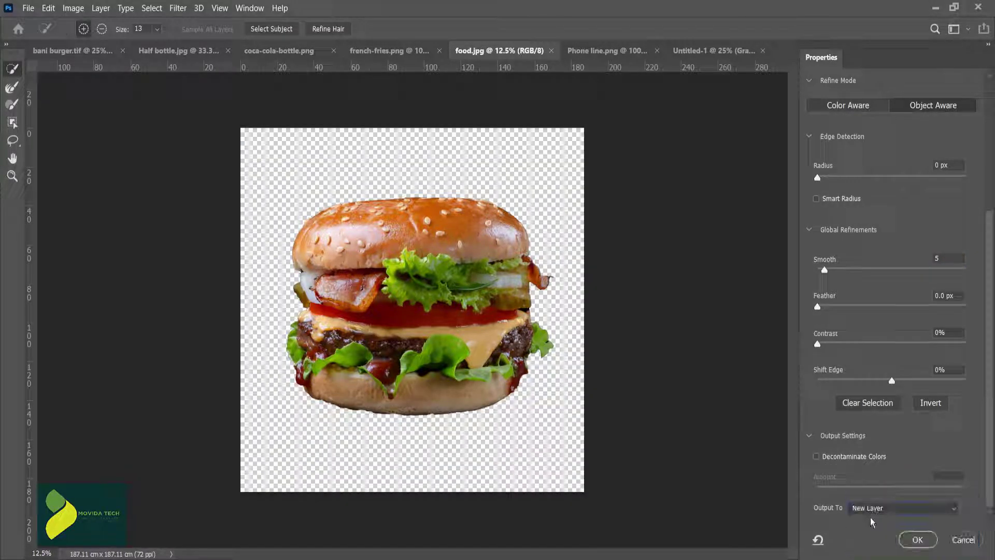
{"action": "left_click", "coordinate": [914, 541]}
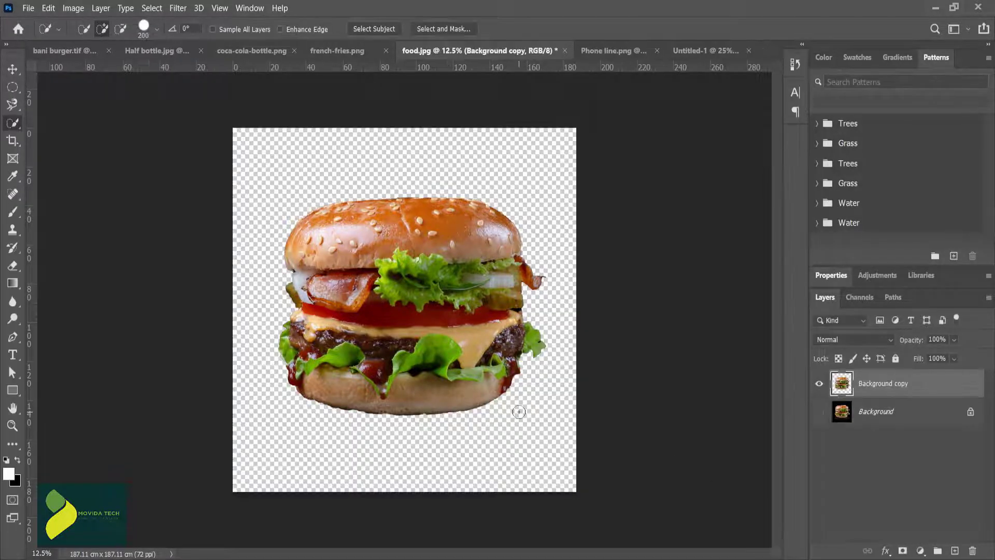
Step: Move the cut-out burger into the Untitled-1 document and scale it down to fit inside the page
{"action": "left_click", "coordinate": [13, 68]}
{"action": "left_click_drag", "start_coordinate": [455, 282], "coordinate": [397, 263]}
{"action": "scroll", "coordinate": [397, 263], "scroll_direction": "down", "scroll_amount": 7}
{"action": "left_click_drag", "start_coordinate": [271, 173], "coordinate": [416, 293]}
{"action": "left_click_drag", "start_coordinate": [454, 315], "coordinate": [402, 287]}
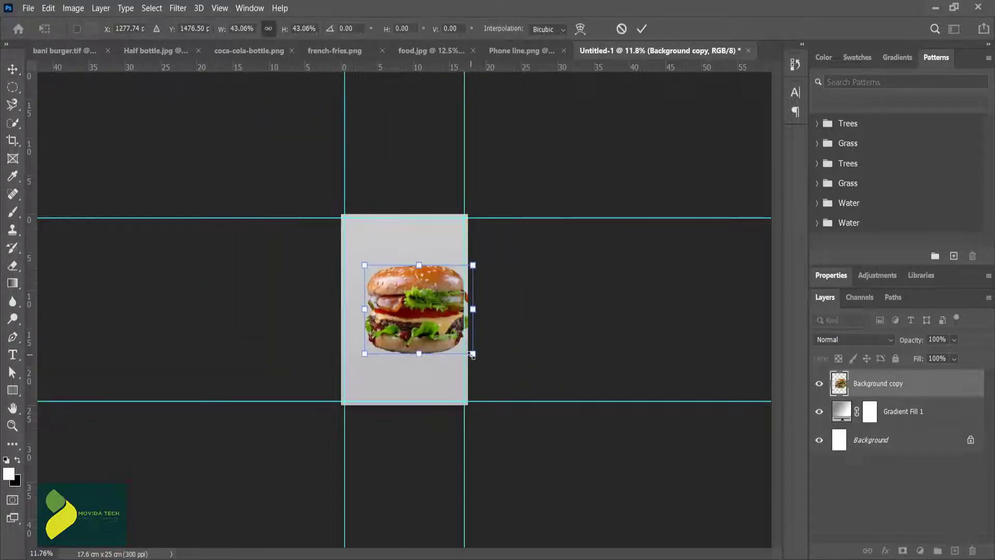
{"action": "left_click_drag", "start_coordinate": [471, 352], "coordinate": [443, 329]}
{"action": "left_click", "coordinate": [641, 29]}
{"action": "left_click", "coordinate": [427, 246]}
{"action": "key", "text": "ctrl+0"}
Step: Align the burger layer with the Background layer by horizontal and vertical centers
{"action": "left_click", "coordinate": [883, 385]}
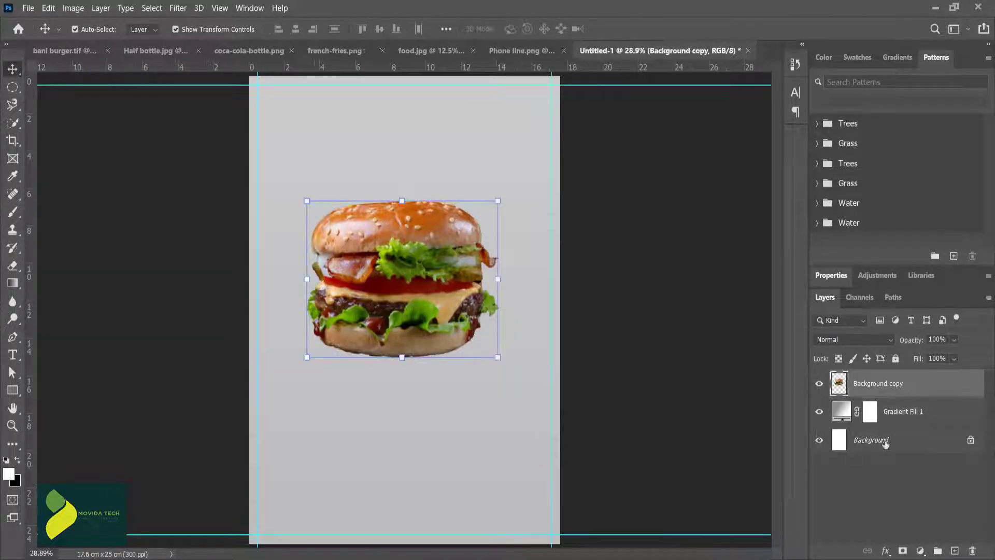
{"action": "left_click", "coordinate": [885, 443], "text": "shift"}
{"action": "left_click", "coordinate": [296, 31]}
{"action": "left_click", "coordinate": [379, 31]}
Step: Enlarge the burger moderately and realign it horizontally with the center of the Background layer
{"action": "left_click", "coordinate": [413, 270]}
{"action": "left_click_drag", "start_coordinate": [500, 231], "coordinate": [533, 197]}
{"action": "key", "text": "Return"}
{"action": "left_click", "coordinate": [878, 440], "text": "shift"}
{"action": "left_click", "coordinate": [295, 29]}
{"action": "left_click", "coordinate": [407, 259]}
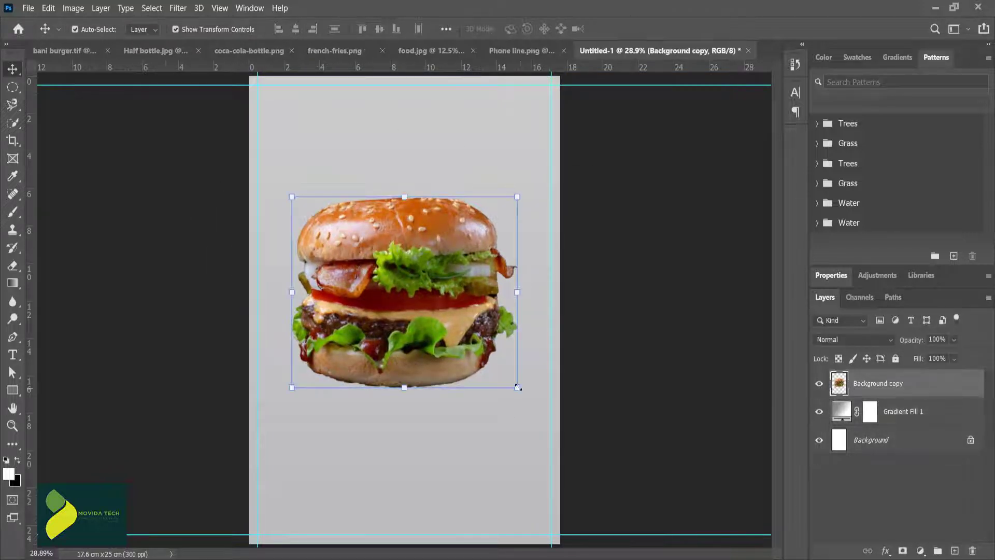
Step: Enlarge the burger until it nearly reaches the side guides and center it horizontally and vertically on the Background layer
{"action": "left_click_drag", "start_coordinate": [517, 388], "coordinate": [552, 427]}
{"action": "left_click", "coordinate": [642, 29]}
{"action": "left_click", "coordinate": [878, 440], "text": "shift"}
{"action": "left_click", "coordinate": [296, 29]}
{"action": "left_click", "coordinate": [380, 29]}
{"action": "left_click", "coordinate": [422, 244]}
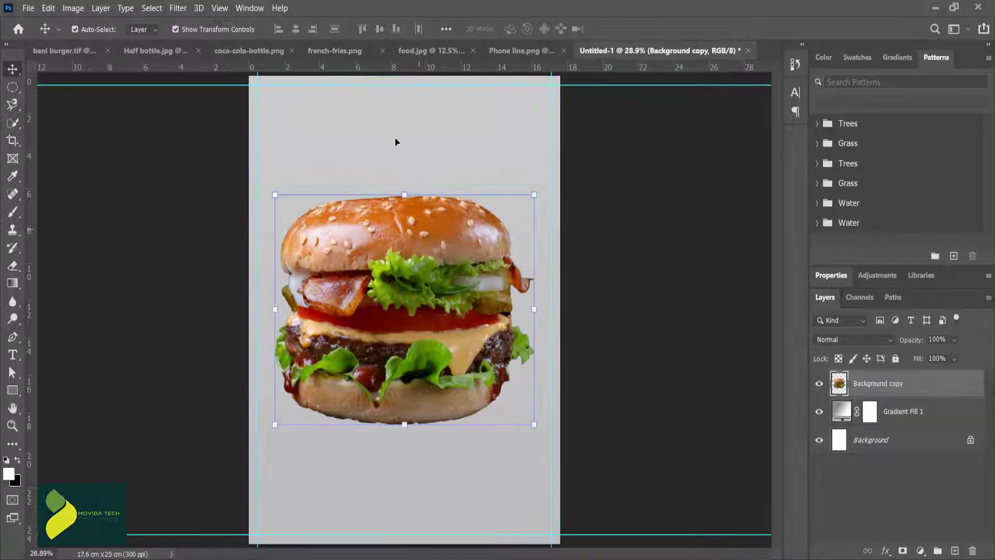
Step: Draw a notched ribbon about 384 by 588 px hanging from the page's upper-left edge, above the gradient layer, and fill it red
{"action": "left_click", "coordinate": [389, 131]}
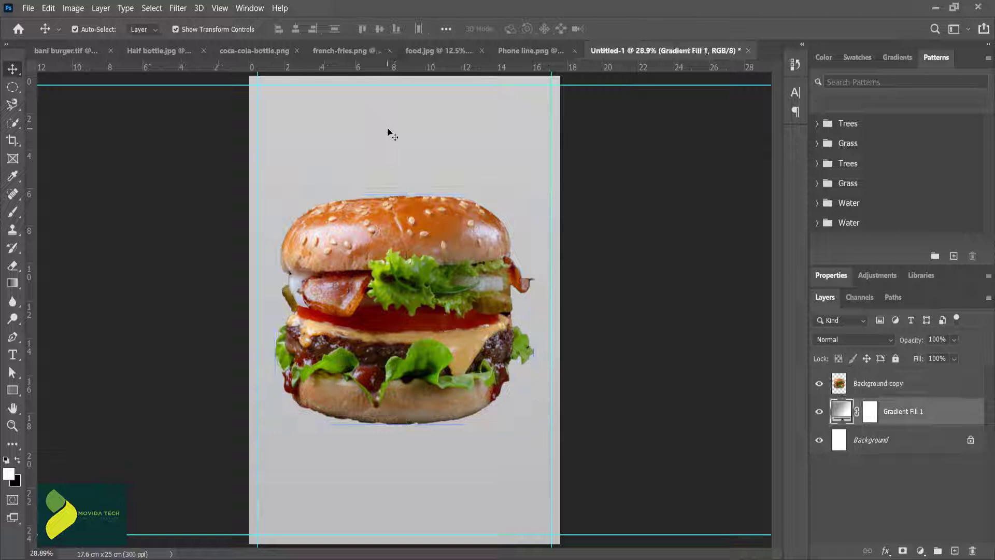
{"action": "left_click", "coordinate": [13, 337]}
{"action": "left_click", "coordinate": [57, 337]}
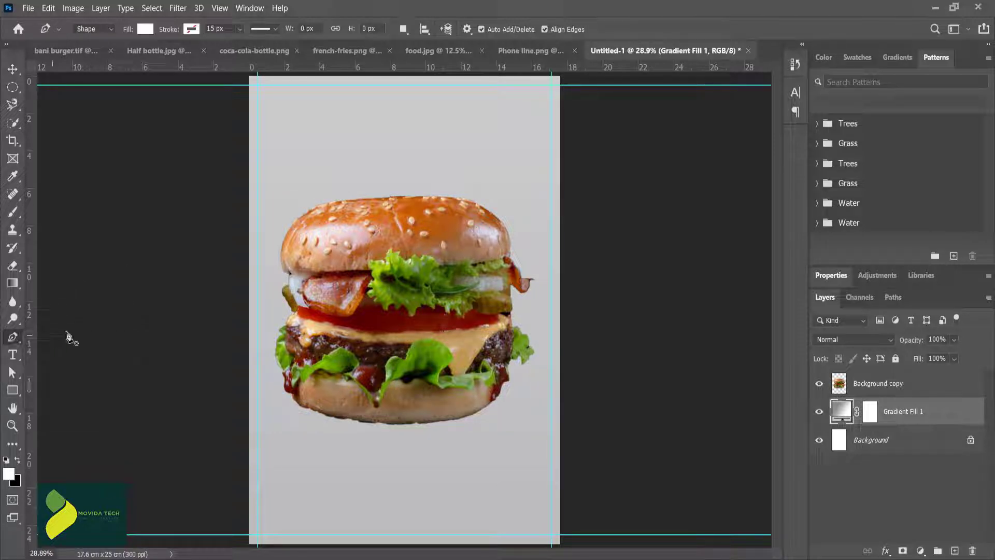
{"action": "left_click", "coordinate": [284, 76]}
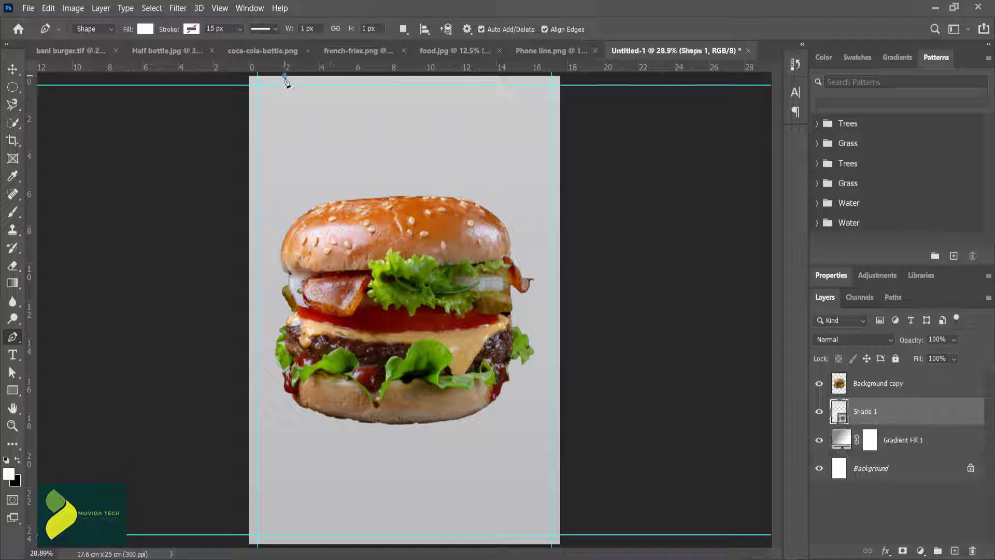
{"action": "left_click", "coordinate": [284, 169]}
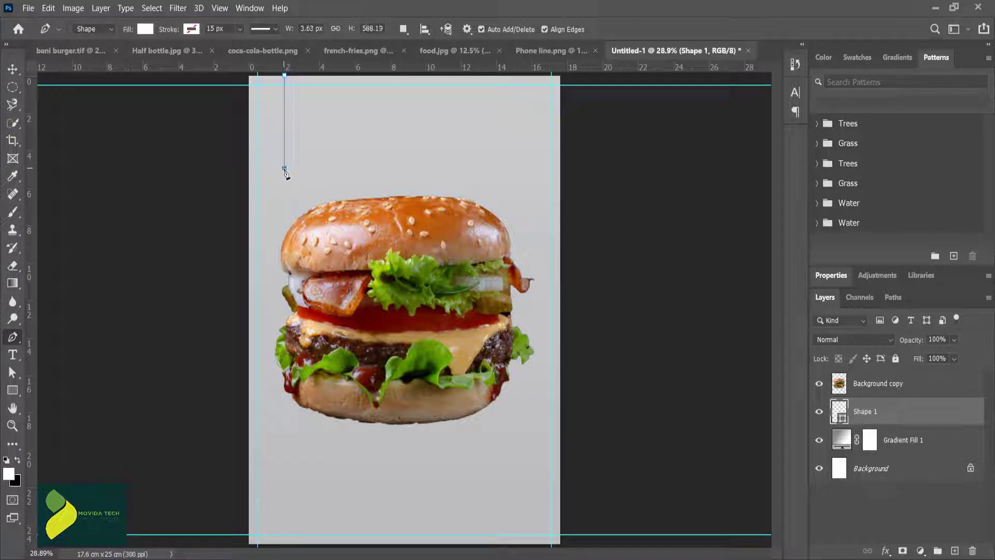
{"action": "left_click", "coordinate": [316, 134]}
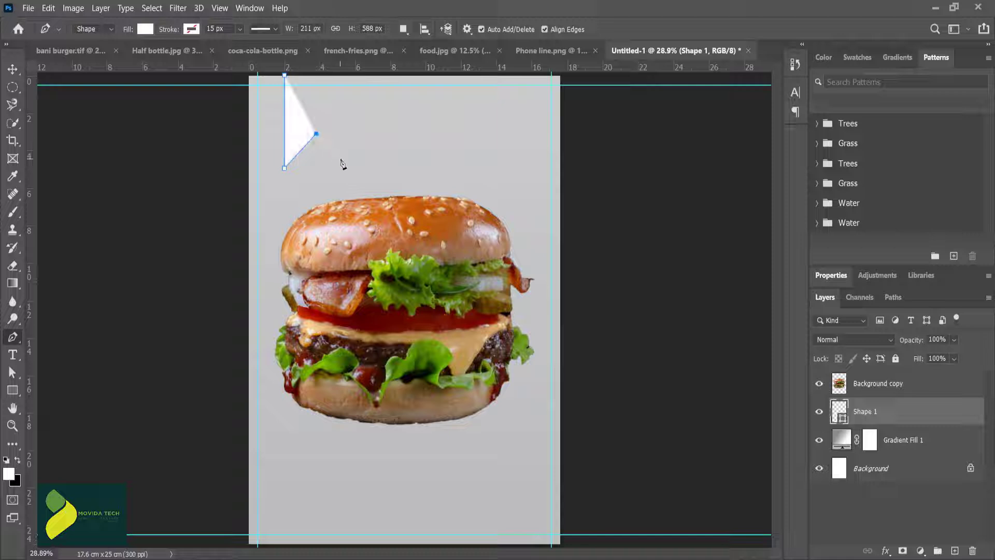
{"action": "left_click", "coordinate": [342, 163]}
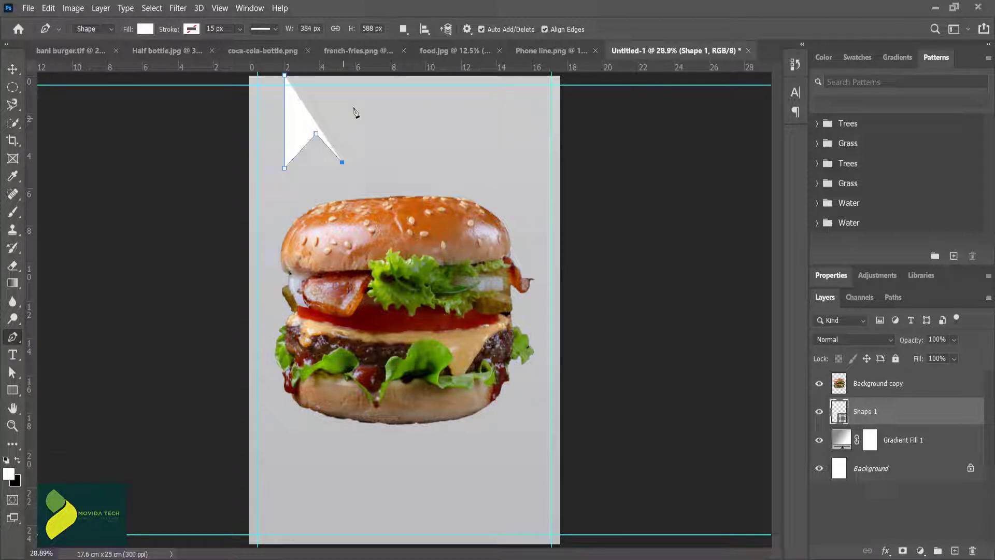
{"action": "left_click", "coordinate": [342, 77]}
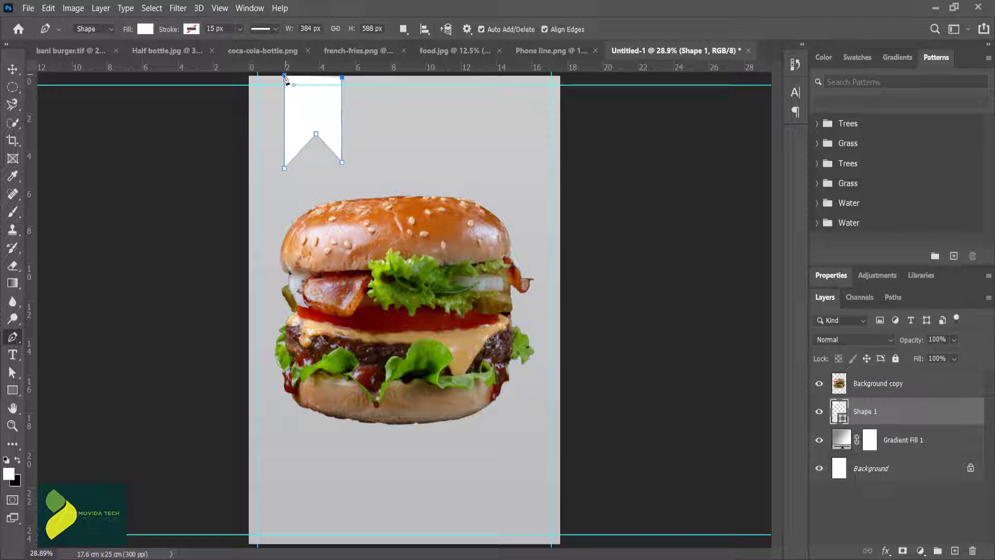
{"action": "left_click", "coordinate": [151, 32]}
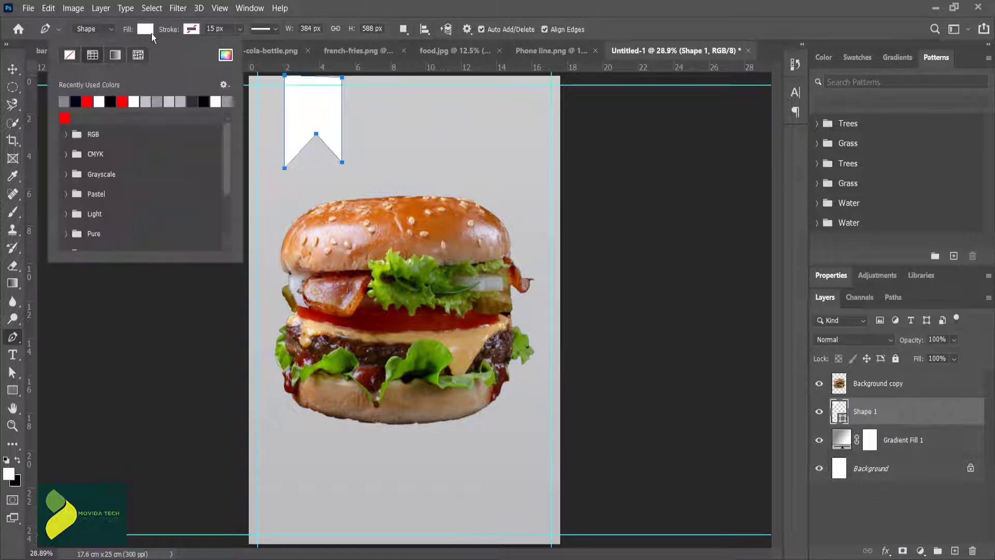
{"action": "left_click", "coordinate": [65, 118]}
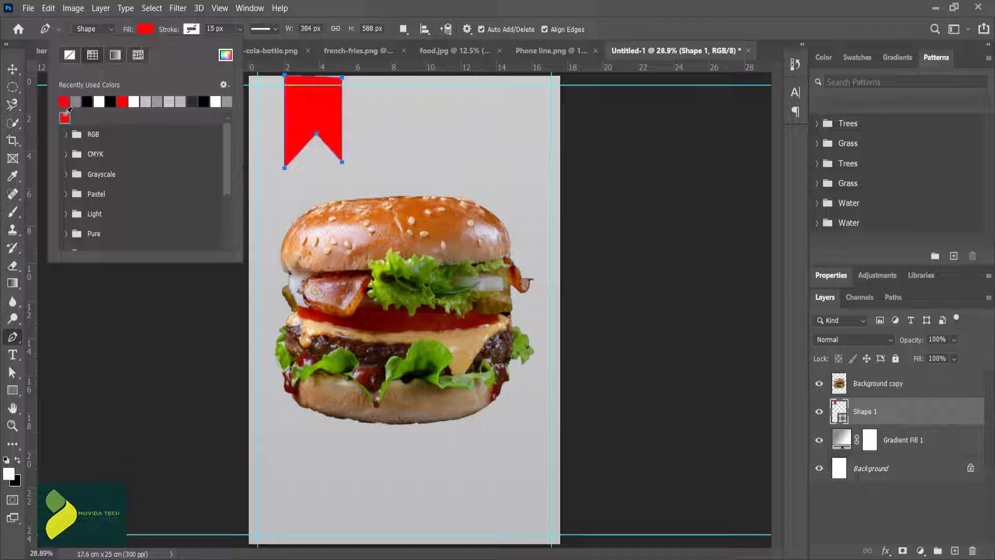
Step: Reshape the red ribbon by centering its notch point and levelling its upper-right corner with the page's top edge
{"action": "left_click", "coordinate": [18, 68]}
{"action": "left_click", "coordinate": [378, 129]}
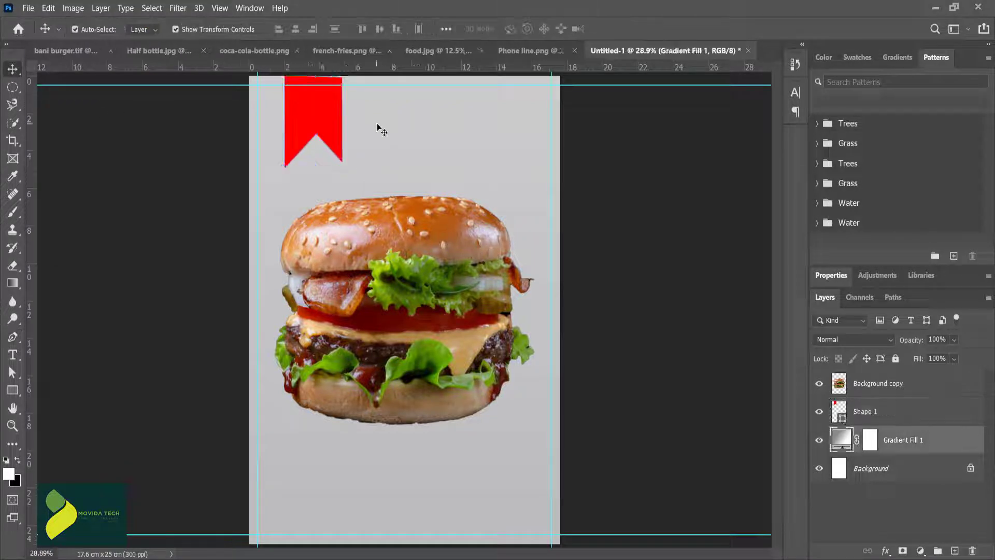
{"action": "left_click", "coordinate": [327, 137]}
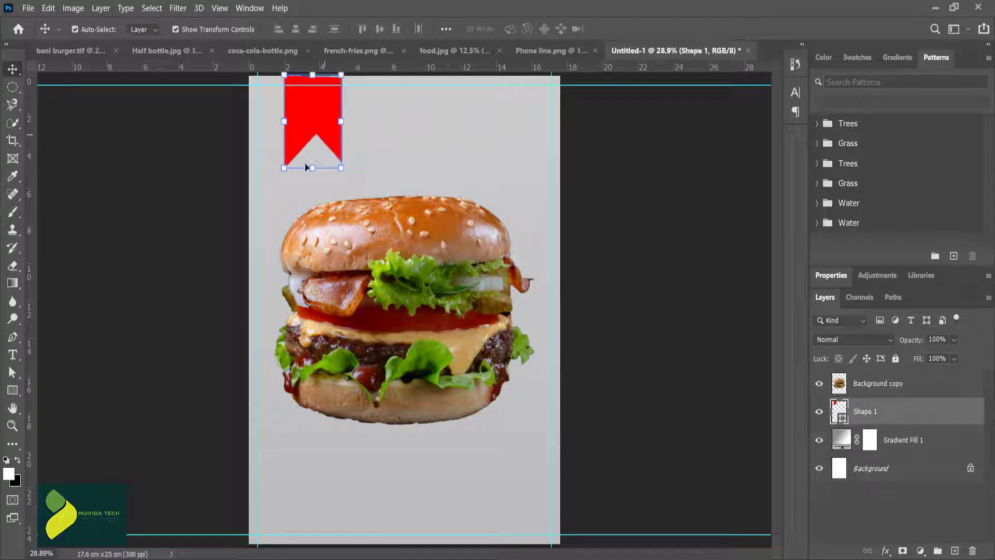
{"action": "left_click", "coordinate": [12, 373]}
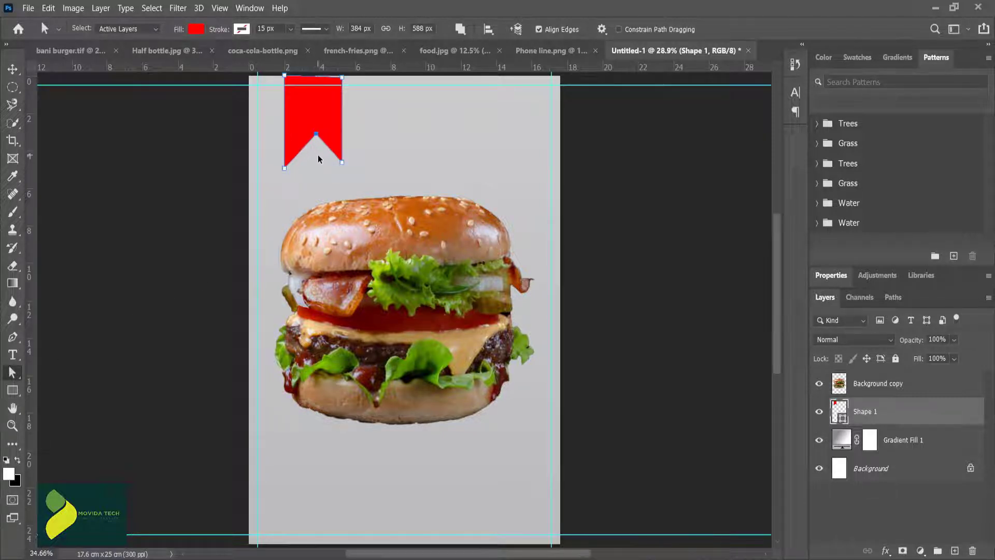
{"action": "scroll", "coordinate": [316, 154], "scroll_direction": "up", "scroll_amount": 5}
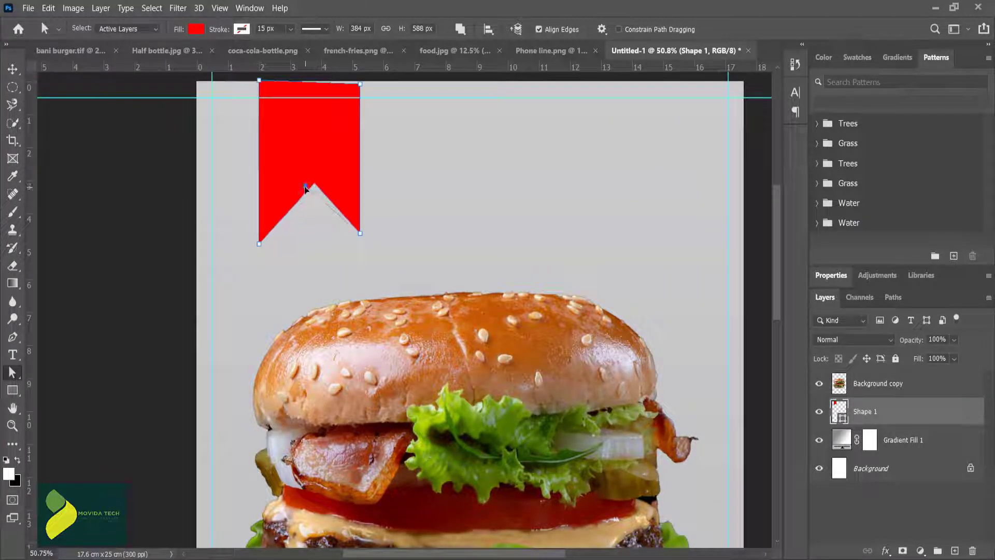
{"action": "left_click_drag", "start_coordinate": [304, 186], "coordinate": [307, 191]}
{"action": "left_click", "coordinate": [374, 169]}
{"action": "left_click", "coordinate": [341, 88]}
{"action": "left_click_drag", "start_coordinate": [361, 85], "coordinate": [361, 80]}
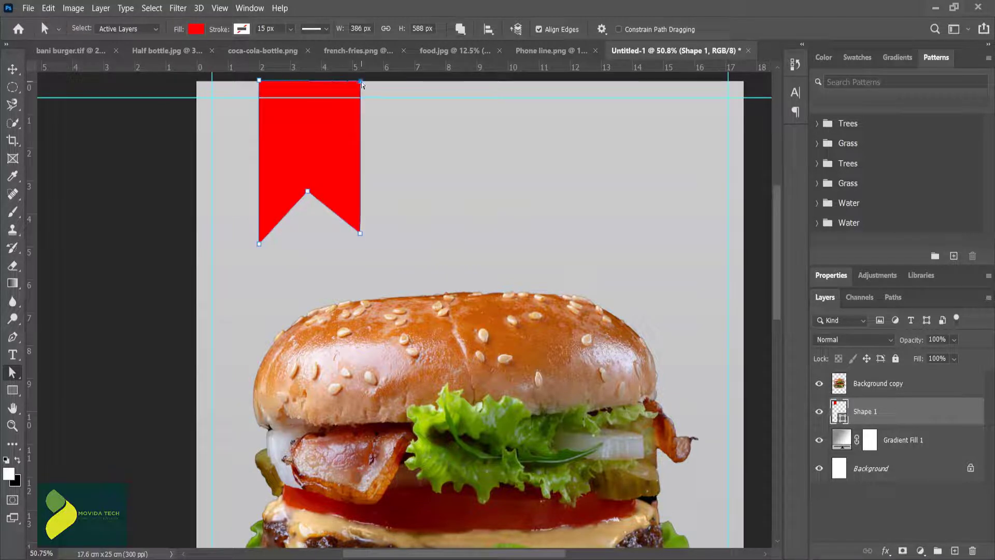
Step: Lower the ribbon's lower-right tip slightly to match the opposite tip
{"action": "left_click", "coordinate": [12, 69]}
{"action": "left_click", "coordinate": [375, 223]}
{"action": "left_click", "coordinate": [349, 218]}
{"action": "key", "text": "a"}
{"action": "left_click_drag", "start_coordinate": [361, 240], "coordinate": [361, 241]}
{"action": "left_click", "coordinate": [375, 232]}
{"action": "left_click", "coordinate": [356, 236]}
{"action": "left_click", "coordinate": [376, 228]}
Step: Move the ribbon slightly left along the page's top edge, closer to the left guide
{"action": "key", "text": "v"}
{"action": "key", "text": "ctrl+t"}
{"action": "scroll", "coordinate": [329, 197], "scroll_direction": "down", "scroll_amount": 4}
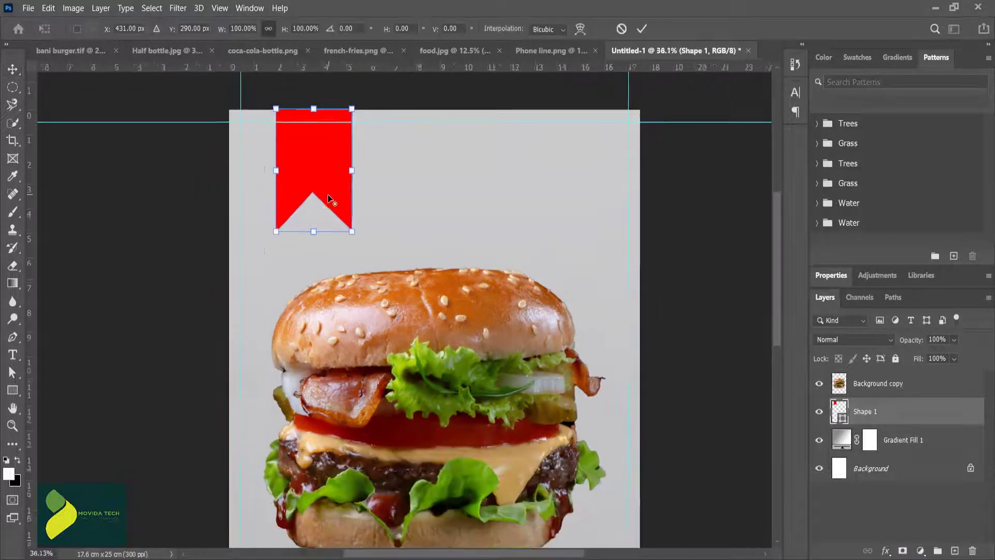
{"action": "left_click", "coordinate": [465, 181]}
{"action": "left_click", "coordinate": [465, 182]}
{"action": "left_click_drag", "start_coordinate": [322, 164], "coordinate": [309, 164]}
{"action": "left_click", "coordinate": [386, 204]}
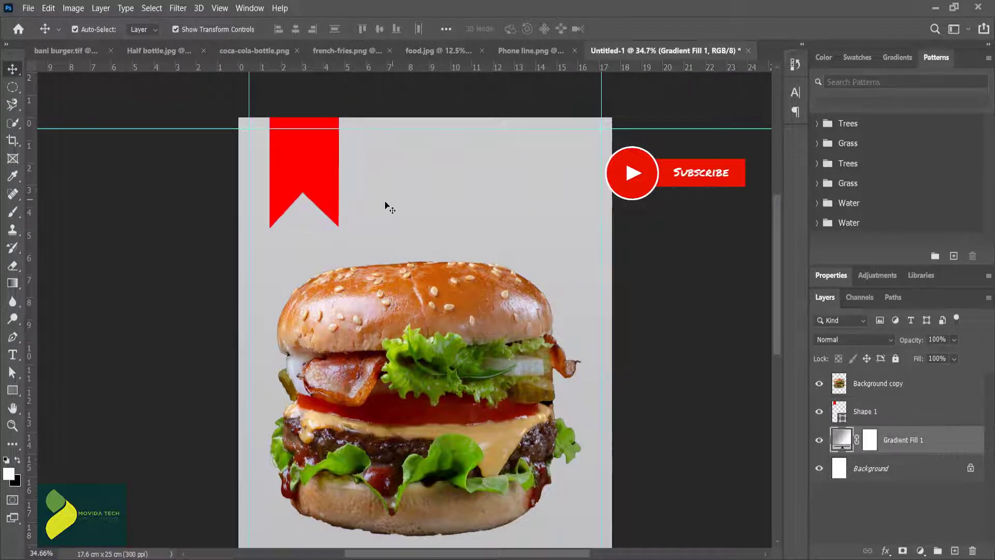
Step: Add the text "Bani" in black to the right of the ribbon
{"action": "scroll", "coordinate": [408, 205], "scroll_direction": "down", "scroll_amount": 1}
{"action": "key", "text": "t"}
{"action": "left_click", "coordinate": [381, 103]}
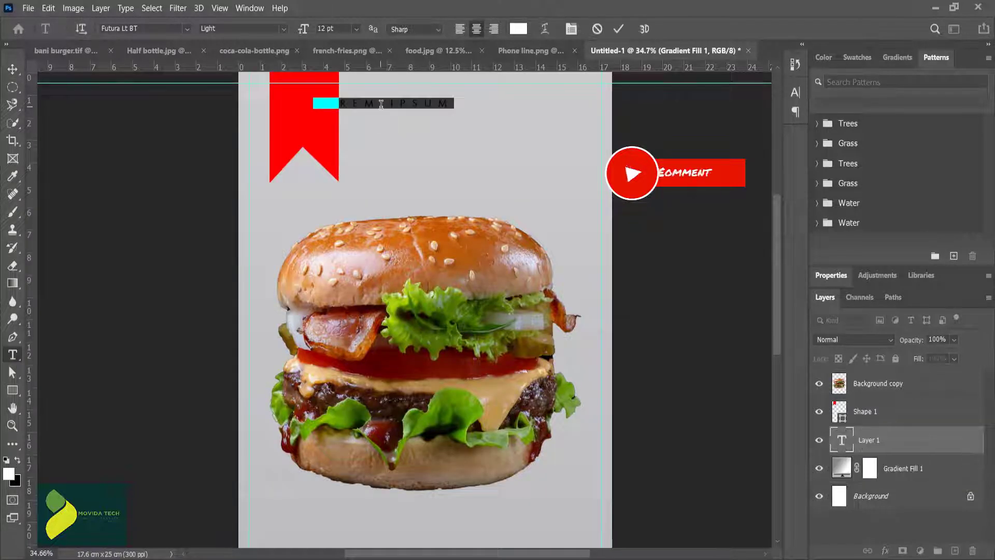
{"action": "type", "text": "BANI"}
{"action": "left_click", "coordinate": [520, 29]}
{"action": "left_click", "coordinate": [736, 394]}
{"action": "left_click", "coordinate": [935, 217]}
{"action": "left_click", "coordinate": [619, 30]}
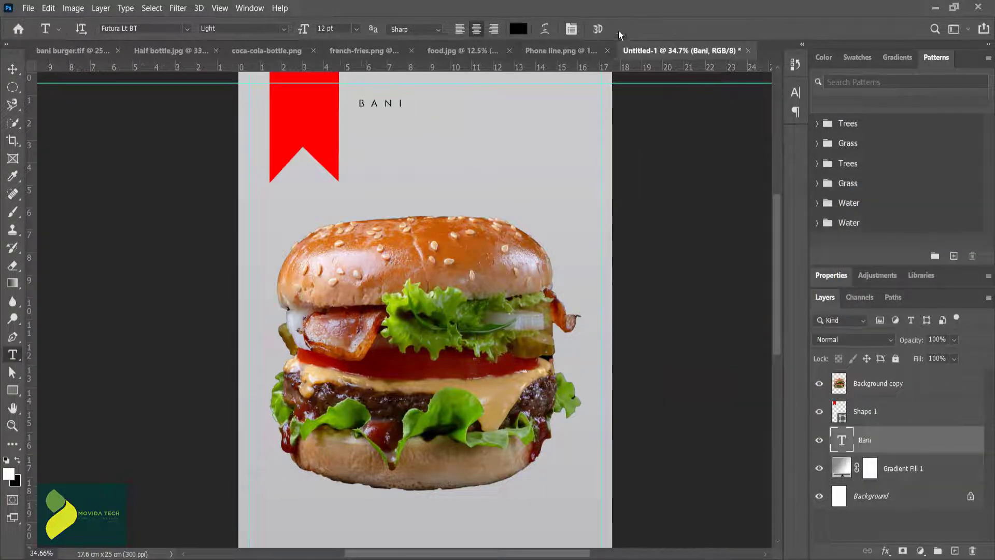
Step: Set the Bani text to 65 pt with 0 tracking, re-entering the word so all letters match
{"action": "key", "text": "v"}
{"action": "left_click_drag", "start_coordinate": [384, 104], "coordinate": [401, 104]}
{"action": "double_click", "coordinate": [407, 104]}
{"action": "left_click_drag", "start_coordinate": [303, 29], "coordinate": [512, 27]}
{"action": "left_click", "coordinate": [571, 30]}
{"action": "left_click", "coordinate": [775, 143]}
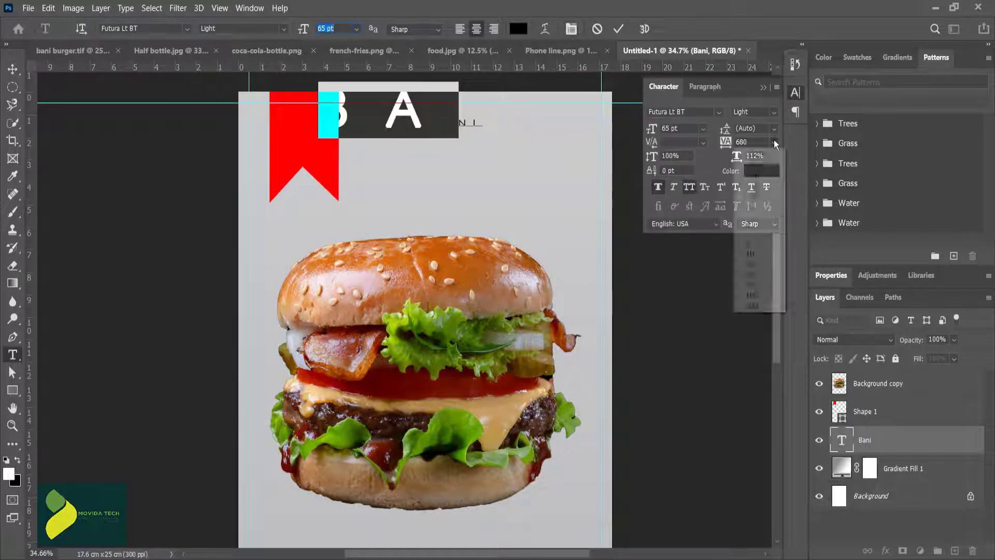
{"action": "left_click", "coordinate": [764, 225]}
{"action": "left_click", "coordinate": [400, 119]}
{"action": "key", "text": "ctrl+a"}
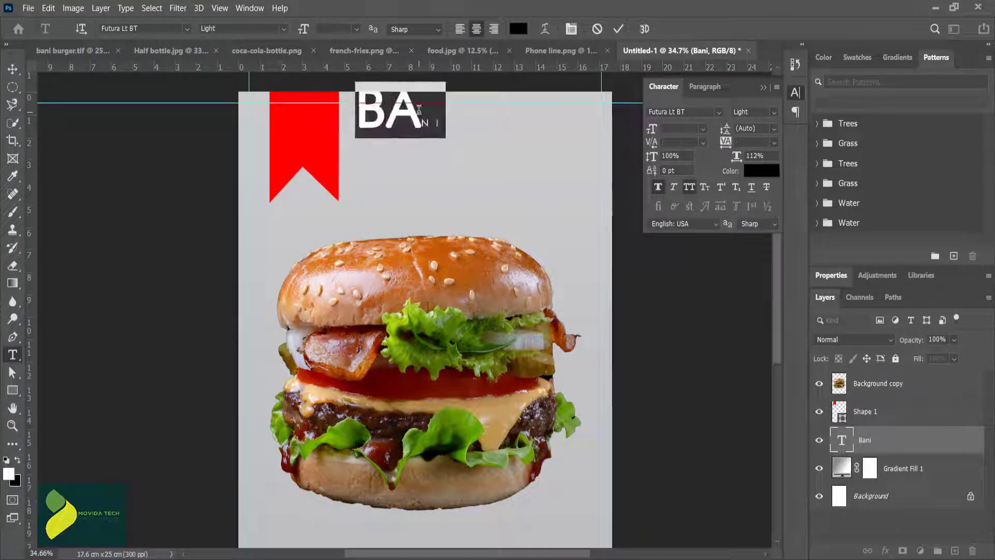
{"action": "type", "text": "BANI"}
{"action": "key", "text": "ctrl+a"}
Step: Change the Bani text to Matura MT Script Capitals, turn off All Caps and Faux Bold, and move it beside the ribbon
{"action": "left_click", "coordinate": [130, 29]}
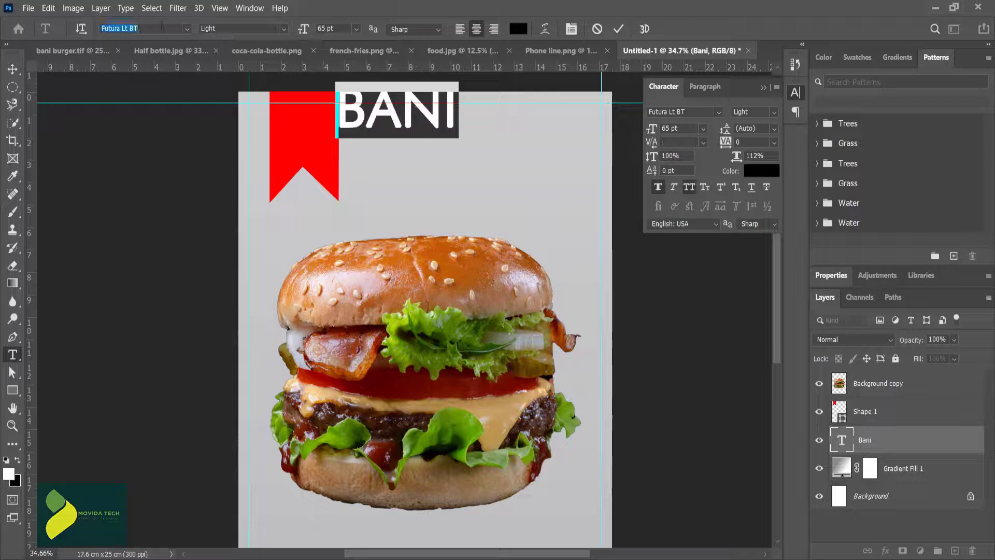
{"action": "left_click", "coordinate": [188, 30]}
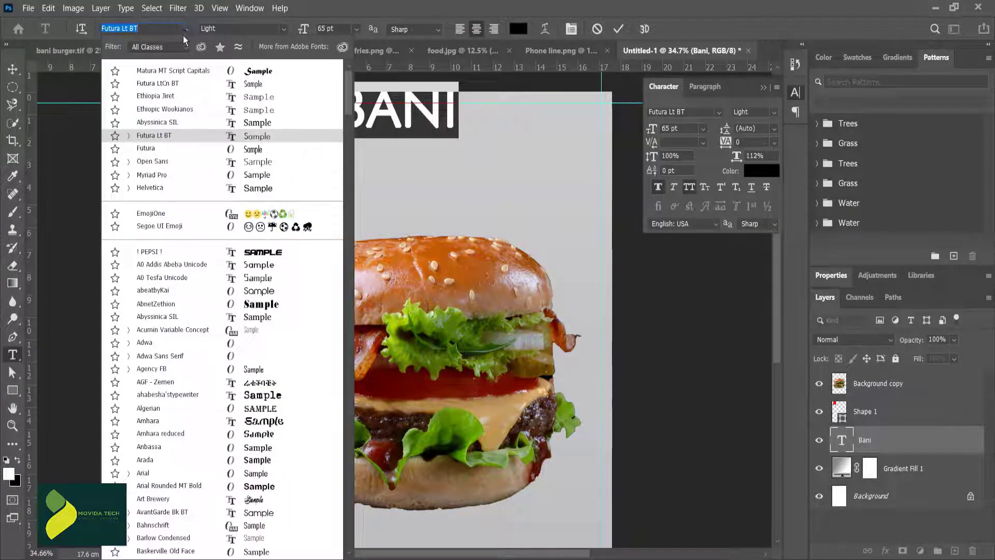
{"action": "left_click", "coordinate": [197, 72]}
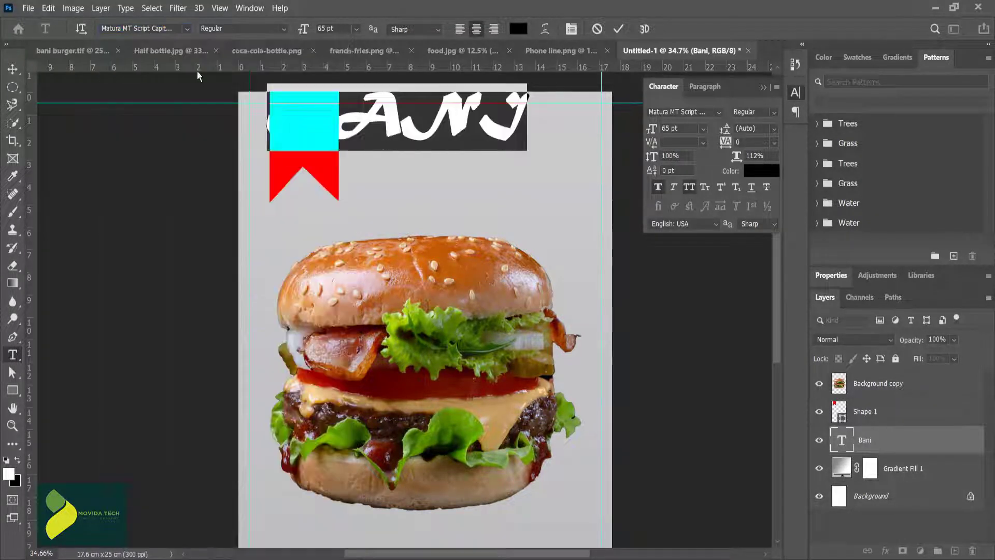
{"action": "left_click", "coordinate": [689, 186]}
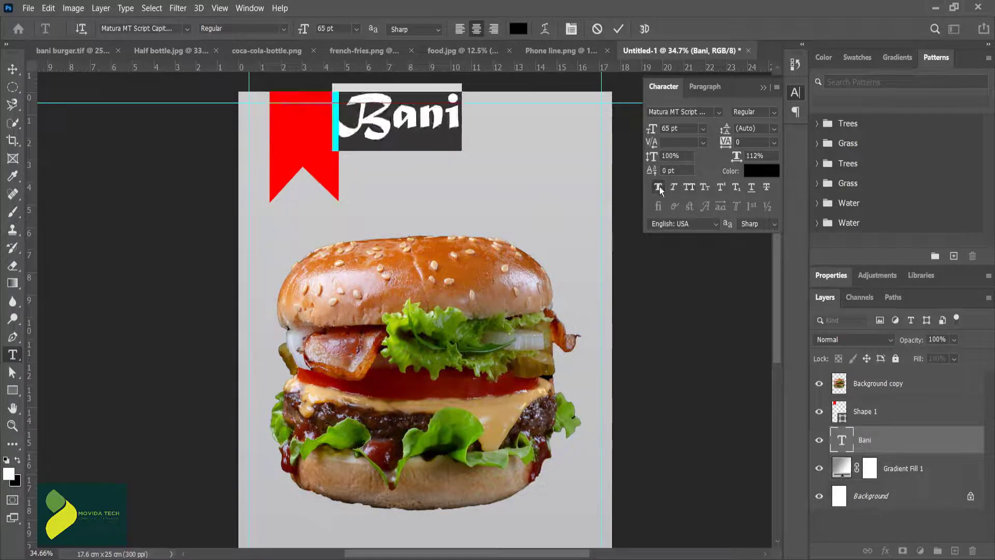
{"action": "left_click", "coordinate": [659, 189]}
{"action": "left_click", "coordinate": [659, 189]}
{"action": "left_click", "coordinate": [619, 30]}
{"action": "key", "text": "v"}
{"action": "left_click_drag", "start_coordinate": [389, 126], "coordinate": [419, 136]}
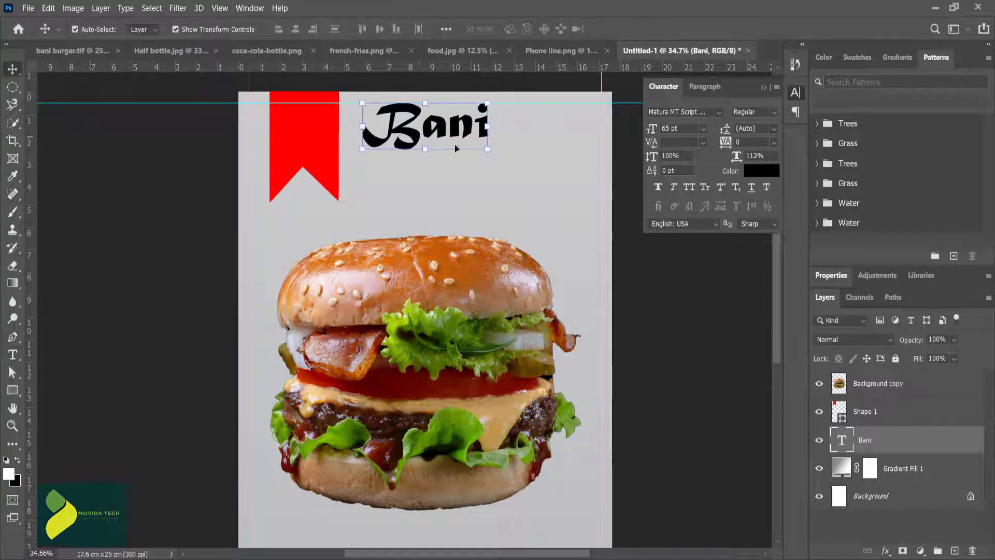
Step: Duplicate the Bani text below the original and change the copy to "Burger"
{"action": "left_click_drag", "start_coordinate": [487, 149], "coordinate": [500, 130]}
{"action": "left_click", "coordinate": [523, 161]}
{"action": "left_click_drag", "start_coordinate": [419, 134], "coordinate": [515, 178]}
{"action": "type", "text": "turger"}
{"action": "left_click", "coordinate": [602, 147]}
Step: Arrange the Bani and Burger lines as a centered two-line title beside the ribbon
{"action": "key", "text": "v"}
{"action": "mouse_move", "coordinate": [424, 173]}
{"action": "left_mouse_down"}
{"action": "mouse_move", "coordinate": [424, 183]}
{"action": "mouse_move", "coordinate": [431, 177]}
{"action": "left_mouse_up"}
{"action": "left_click", "coordinate": [624, 205]}
{"action": "double_click", "coordinate": [443, 131]}
{"action": "key", "text": "Escape"}
{"action": "left_click_drag", "start_coordinate": [442, 132], "coordinate": [431, 132]}
{"action": "left_click", "coordinate": [544, 173]}
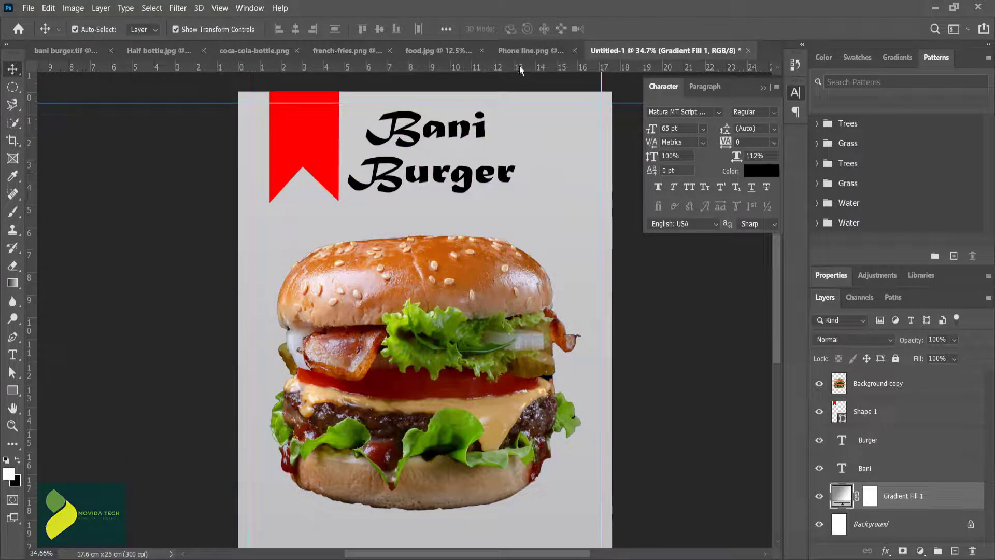
Step: Bring the fries cut-out from french-fries.png into the poster and enlarge it to 267.39%
{"action": "left_click", "coordinate": [359, 49]}
{"action": "left_click_drag", "start_coordinate": [489, 220], "coordinate": [655, 107]}
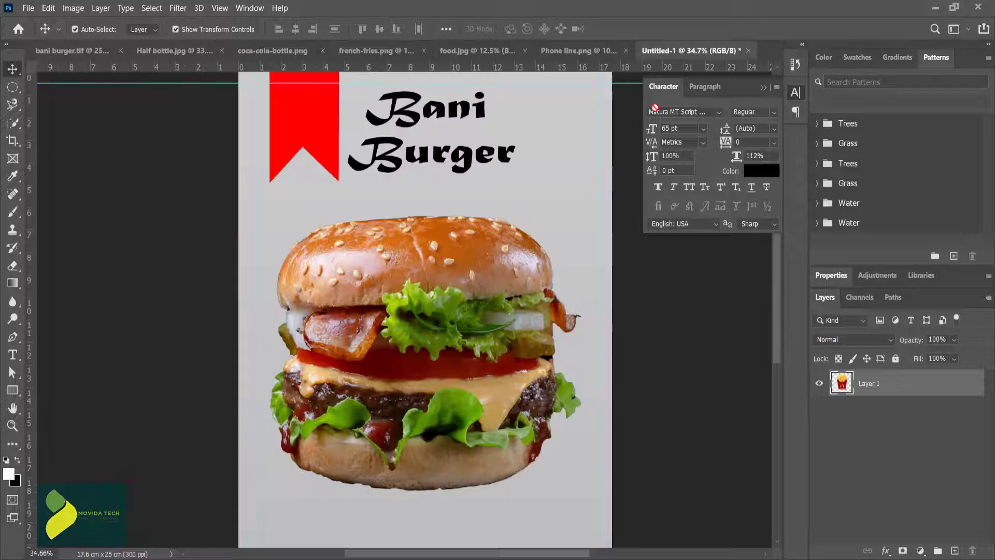
{"action": "left_click_drag", "start_coordinate": [382, 302], "coordinate": [379, 300]}
{"action": "left_click_drag", "start_coordinate": [418, 340], "coordinate": [554, 470]}
Step: Rotate the fries to -21.24°, place them at the burger's upper left, and stack their layer beneath the burger layer
{"action": "left_click_drag", "start_coordinate": [434, 355], "coordinate": [329, 275]}
{"action": "left_click_drag", "start_coordinate": [471, 412], "coordinate": [502, 364]}
{"action": "left_click_drag", "start_coordinate": [379, 310], "coordinate": [357, 290]}
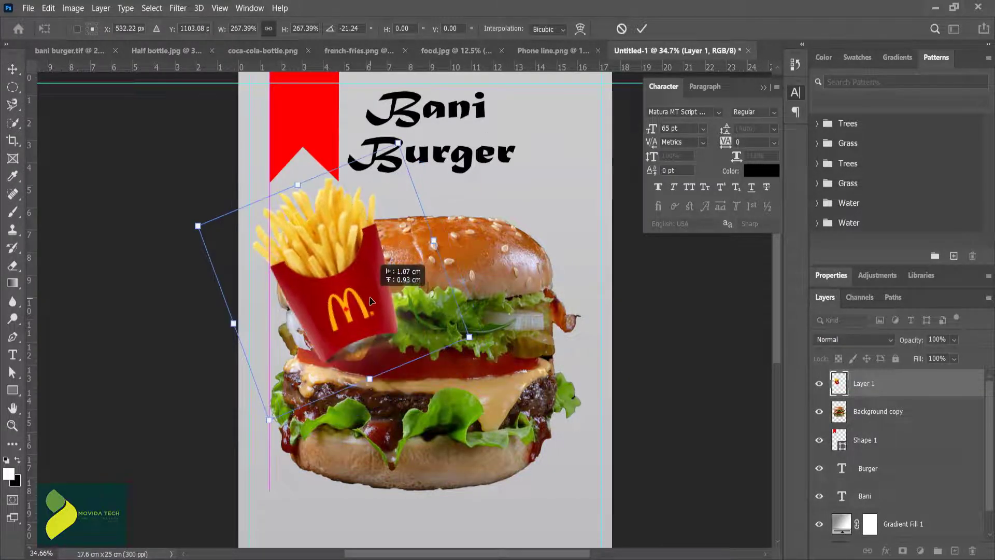
{"action": "left_click_drag", "start_coordinate": [904, 391], "coordinate": [908, 426]}
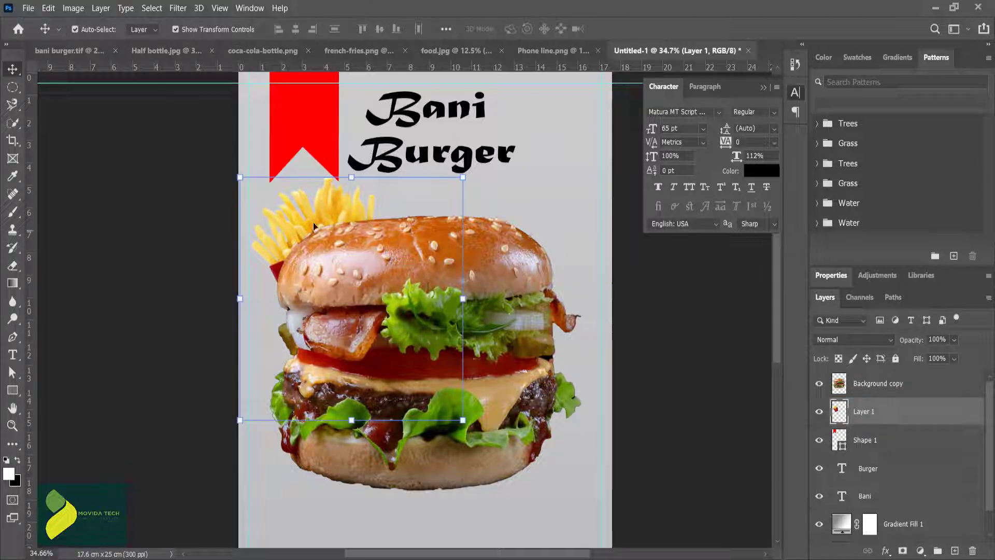
{"action": "left_click_drag", "start_coordinate": [301, 209], "coordinate": [296, 204]}
Step: Shrink the ribbon to 87.31% width and 74.66% height, keeping it at the page's top edge
{"action": "scroll", "coordinate": [300, 95], "scroll_direction": "down", "scroll_amount": 1}
{"action": "left_click", "coordinate": [300, 104]}
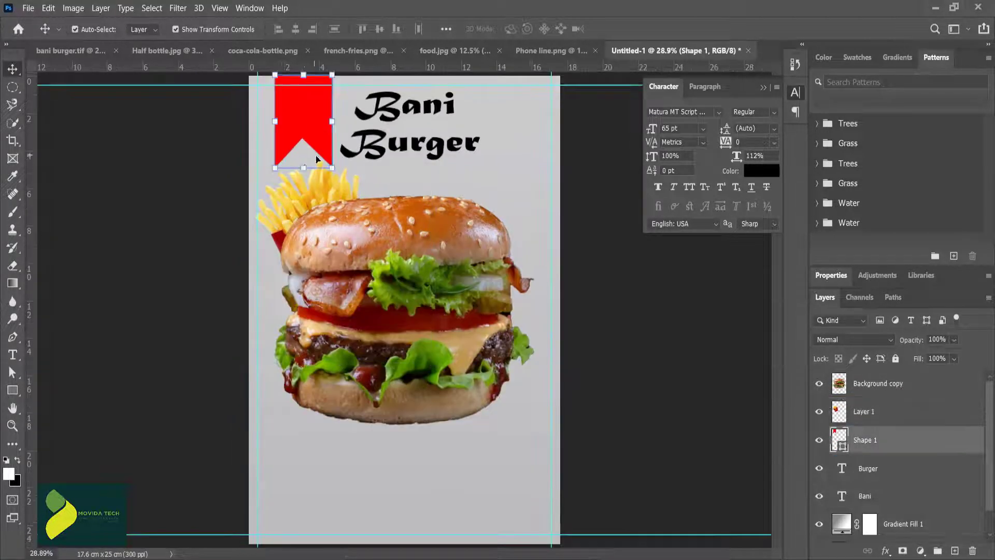
{"action": "left_click_drag", "start_coordinate": [303, 168], "coordinate": [303, 144]}
{"action": "left_click_drag", "start_coordinate": [281, 109], "coordinate": [275, 108]}
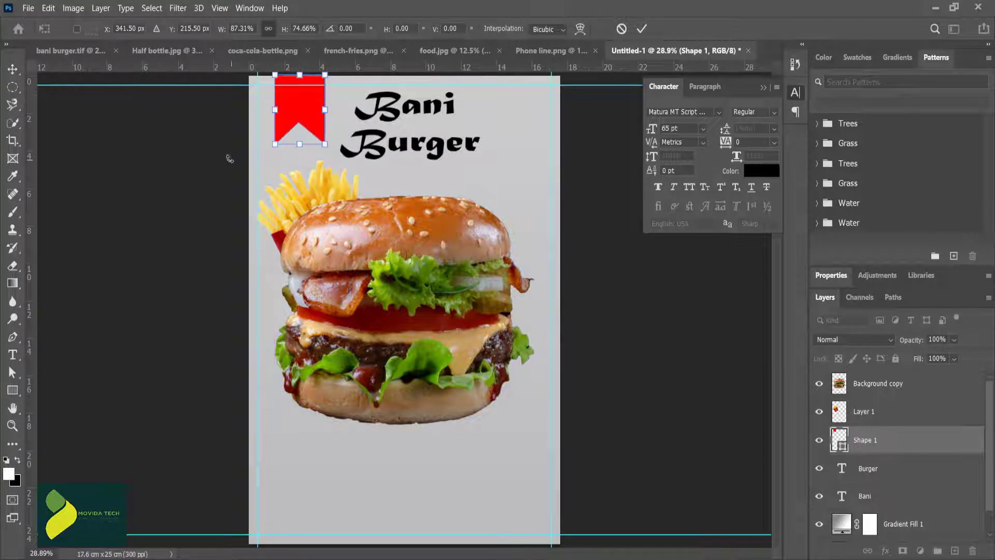
{"action": "left_click", "coordinate": [641, 29]}
Step: Reduce the Bani and Burger title text to about 52 pt and move the two lines closer together
{"action": "left_click_drag", "start_coordinate": [422, 109], "coordinate": [423, 106]}
{"action": "double_click", "coordinate": [419, 143]}
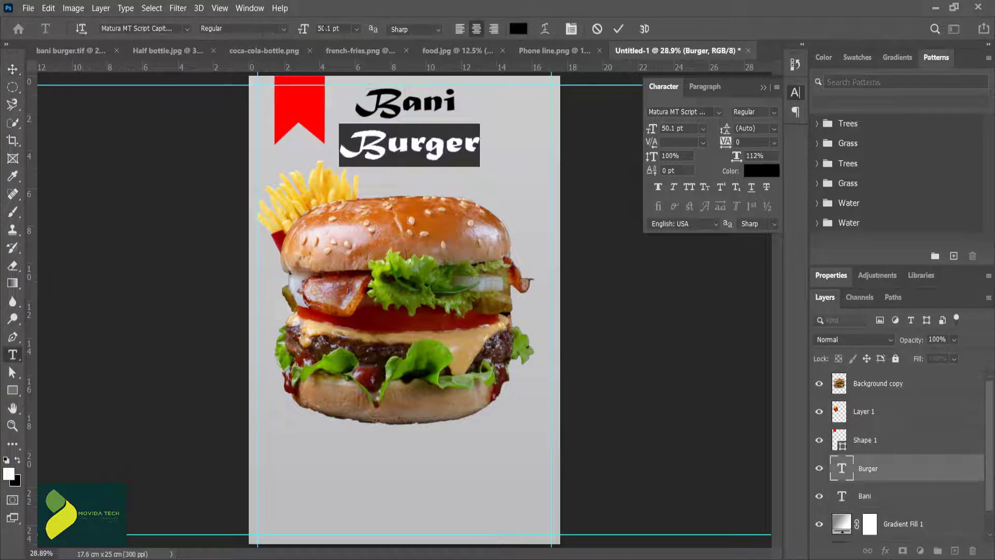
{"action": "left_click_drag", "start_coordinate": [305, 30], "coordinate": [298, 30]}
{"action": "left_click", "coordinate": [618, 30]}
{"action": "double_click", "coordinate": [430, 106]}
{"action": "left_click", "coordinate": [618, 30]}
{"action": "left_click_drag", "start_coordinate": [404, 146], "coordinate": [405, 132]}
{"action": "left_click", "coordinate": [481, 198]}
Step: Select the burger and fries layers together and nudge them slightly down the page
{"action": "left_click", "coordinate": [876, 385]}
{"action": "left_click", "coordinate": [866, 415], "text": "shift"}
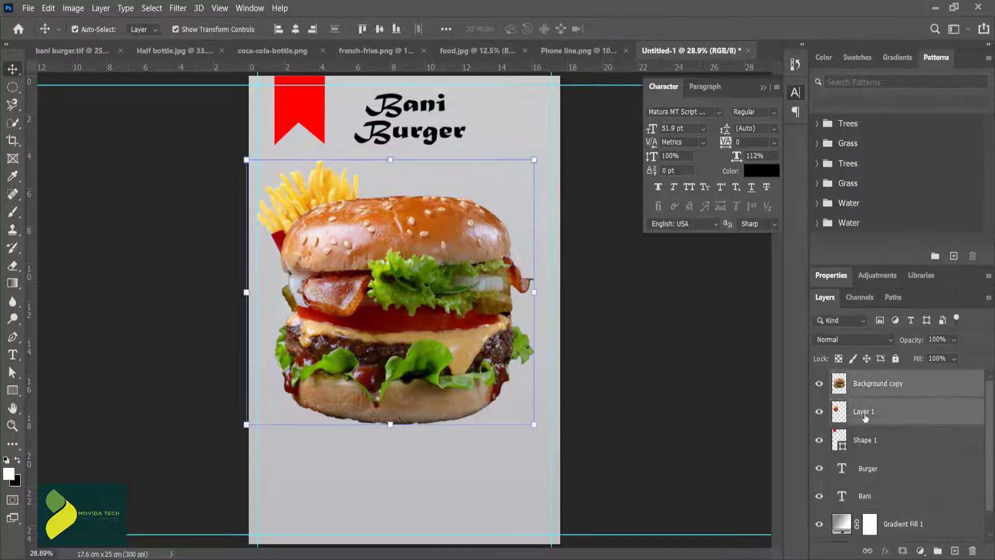
{"action": "key", "text": "Down"}
{"action": "key", "text": "Down"}
{"action": "key", "text": "Down"}
{"action": "key", "text": "Down"}
{"action": "key", "text": "Down"}
{"action": "key", "text": "Down"}
{"action": "key", "text": "Down"}
{"action": "key", "text": "Down"}
{"action": "key", "text": "Down"}
{"action": "key", "text": "Down"}
{"action": "key", "text": "Down"}
{"action": "key", "text": "Down"}
{"action": "key", "text": "Down"}
{"action": "key", "text": "Down"}
{"action": "key", "text": "Down"}
{"action": "key", "text": "Down"}
{"action": "key", "text": "Down"}
{"action": "key", "text": "Down"}
{"action": "key", "text": "Down"}
{"action": "key", "text": "Down"}
{"action": "key", "text": "Down"}
{"action": "key", "text": "Down"}
{"action": "key", "text": "Down"}
{"action": "key", "text": "Down"}
{"action": "key", "text": "Down"}
{"action": "key", "text": "Down"}
{"action": "key", "text": "Down"}
{"action": "key", "text": "Down"}
{"action": "key", "text": "Down"}
{"action": "key", "text": "Down"}
{"action": "left_click", "coordinate": [648, 289]}
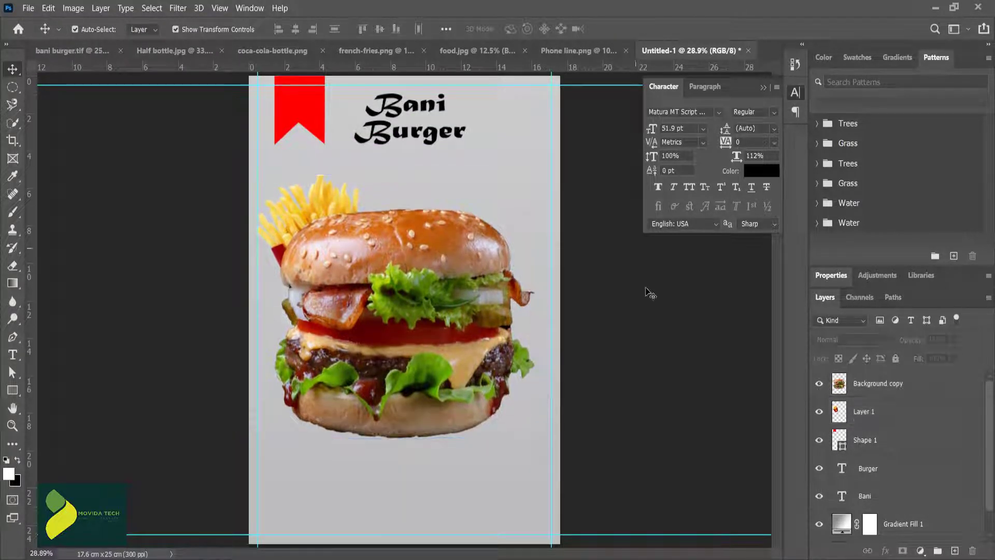
Step: Enlarge the fries to 111.06% and reposition them behind the burger's upper-left side
{"action": "left_click", "coordinate": [315, 205]}
{"action": "left_click_drag", "start_coordinate": [436, 172], "coordinate": [454, 151]}
{"action": "left_click_drag", "start_coordinate": [336, 199], "coordinate": [330, 216]}
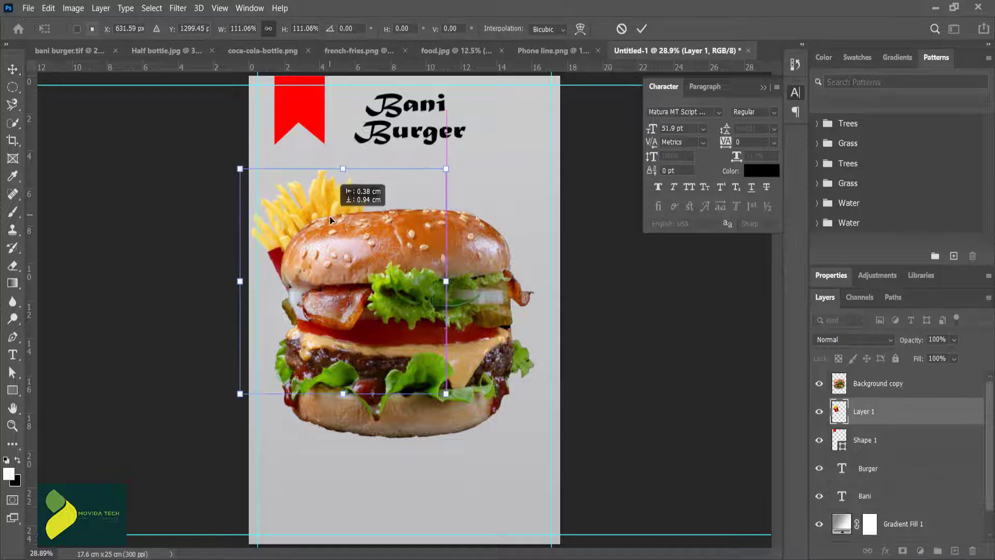
{"action": "left_click", "coordinate": [642, 357]}
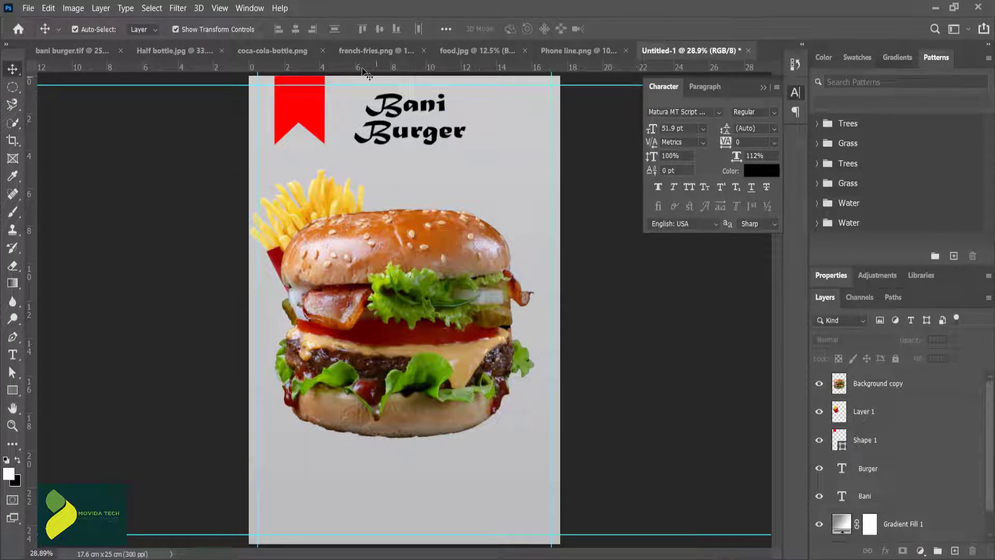
Step: Cut out the bottle in coca-cola-bottle.png with Select and Mask, decontaminating colors and outputting to a new layer
{"action": "left_click", "coordinate": [302, 52]}
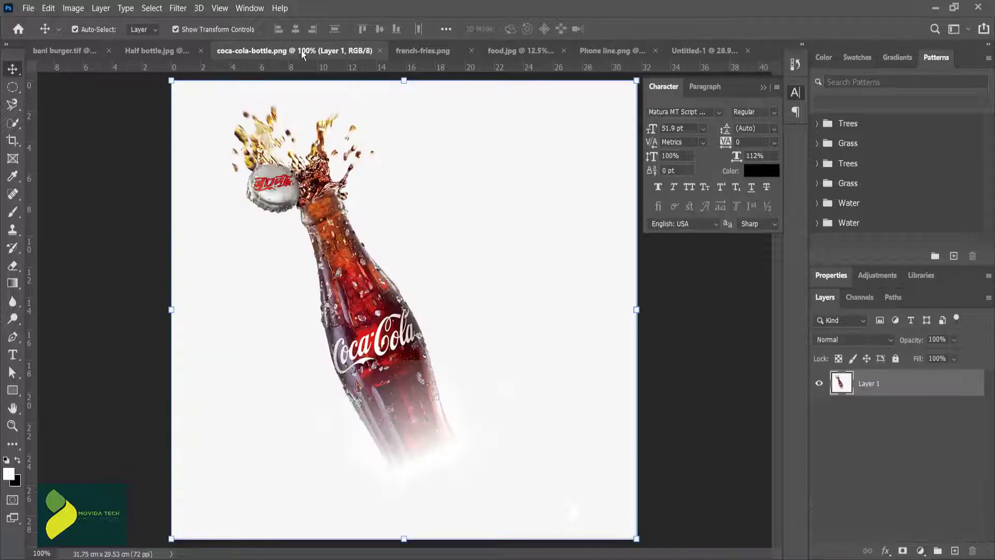
{"action": "left_click", "coordinate": [354, 264]}
{"action": "left_click", "coordinate": [12, 123]}
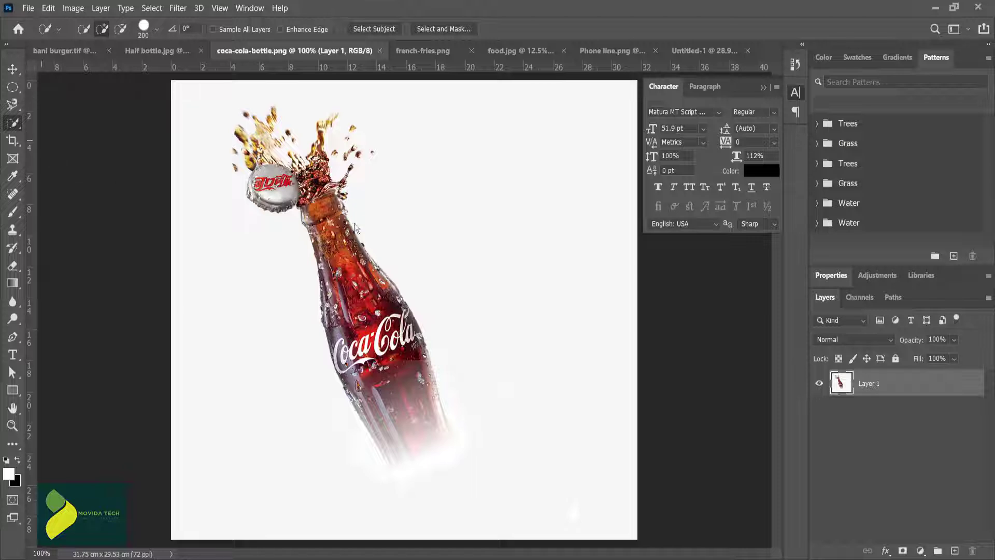
{"action": "left_click", "coordinate": [445, 29]}
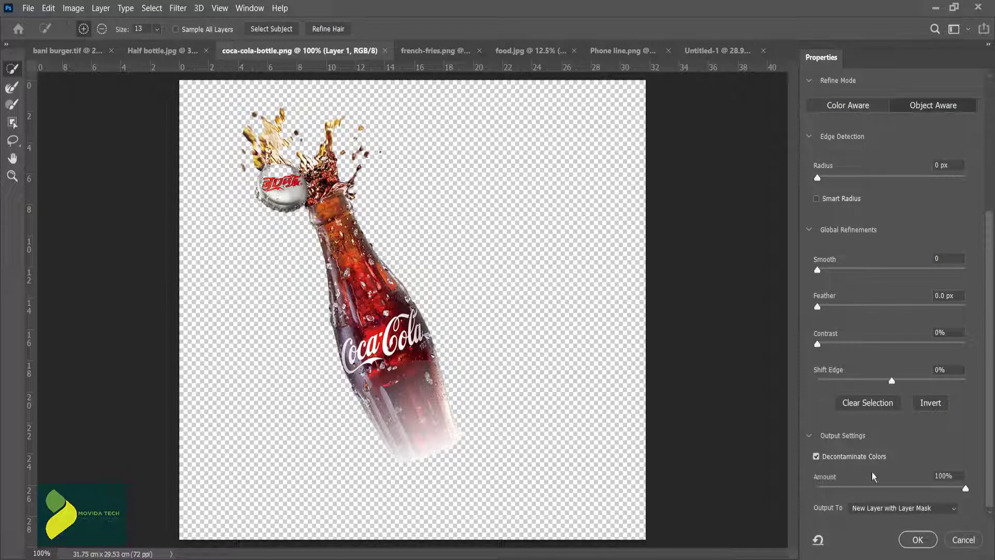
{"action": "left_click", "coordinate": [881, 508]}
{"action": "left_click", "coordinate": [879, 524]}
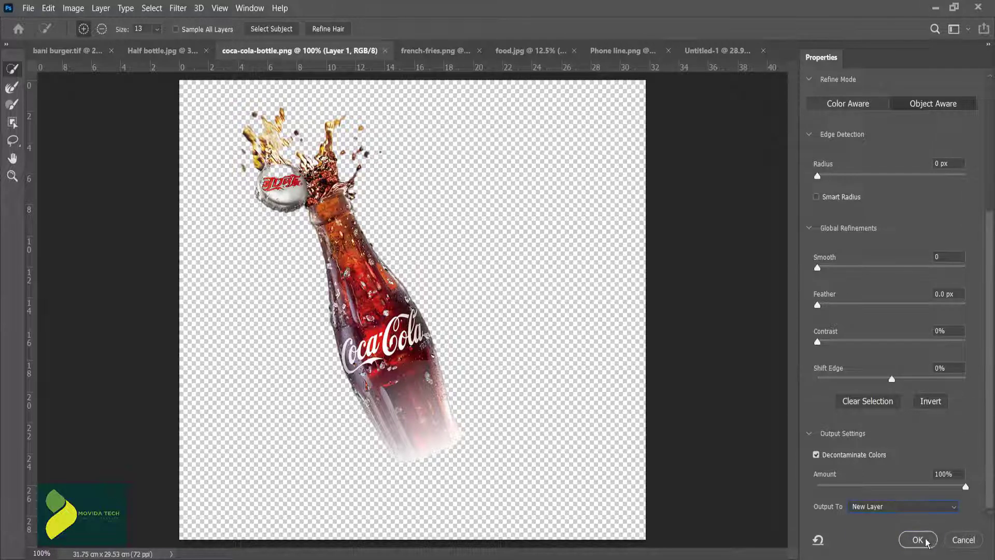
{"action": "key", "text": "Return"}
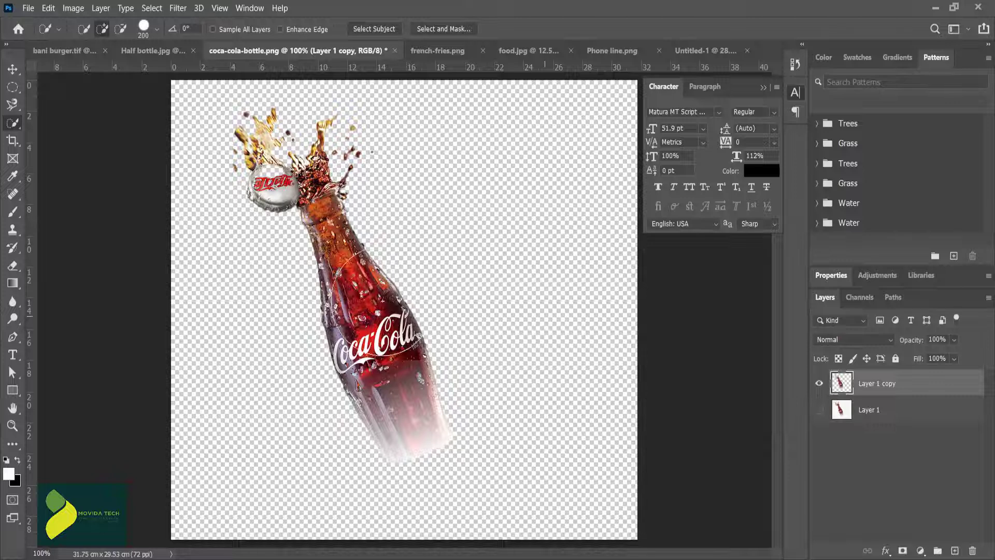
Step: Bring the cut-out bottle into the poster, scale it to 194.15%, rotate it to -10.27°, and place it in the upper-right corner
{"action": "key", "text": "v"}
{"action": "left_click_drag", "start_coordinate": [341, 248], "coordinate": [520, 155]}
{"action": "mouse_move", "coordinate": [553, 201]}
{"action": "left_mouse_down"}
{"action": "mouse_move", "coordinate": [613, 297]}
{"action": "mouse_move", "coordinate": [538, 204]}
{"action": "left_mouse_up"}
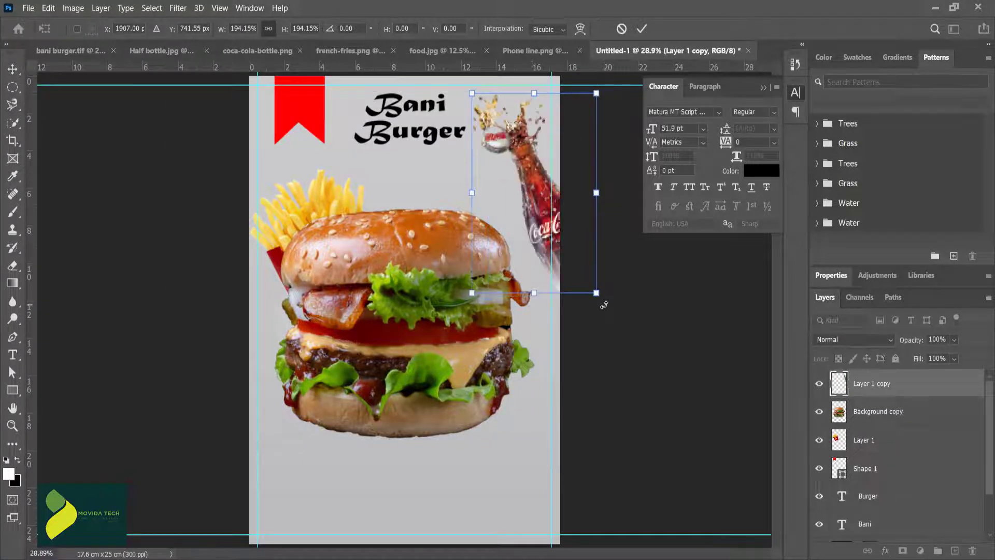
{"action": "left_click_drag", "start_coordinate": [602, 303], "coordinate": [620, 289]}
{"action": "left_click_drag", "start_coordinate": [529, 185], "coordinate": [536, 167]}
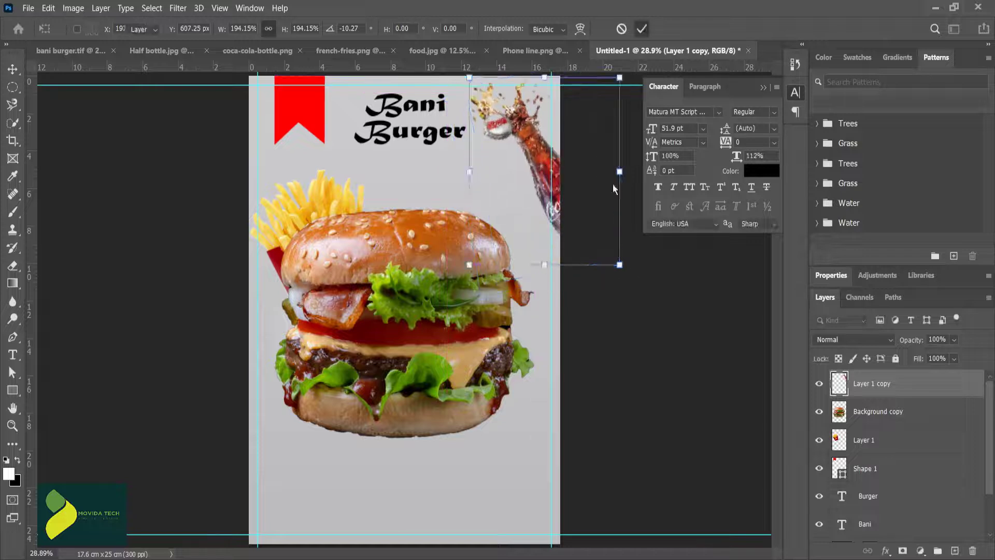
Step: Apply the bottle's transform and add the text "SPECIAL BURGER" above the fries
{"action": "key", "text": "Return"}
{"action": "left_click", "coordinate": [392, 269]}
{"action": "left_click", "coordinate": [378, 178]}
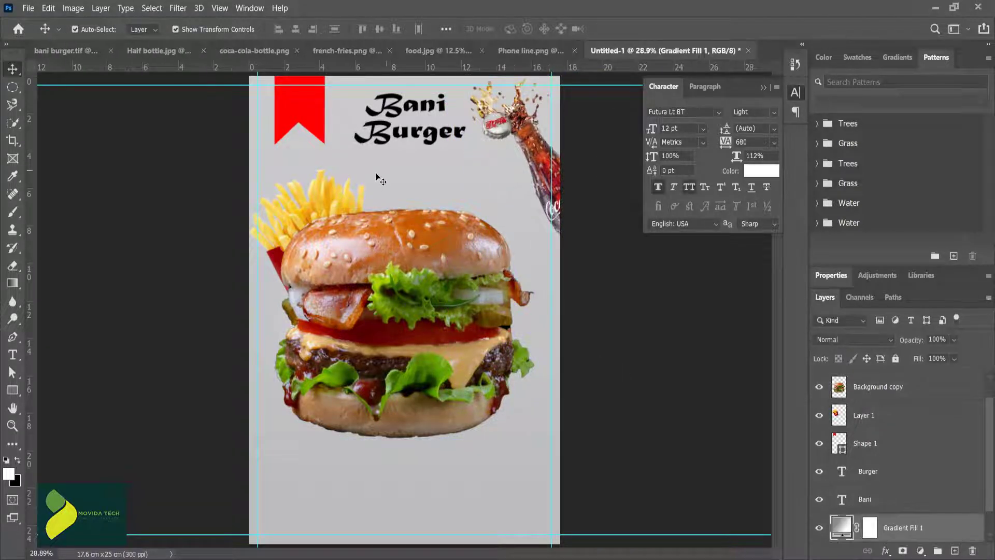
{"action": "key", "text": "t"}
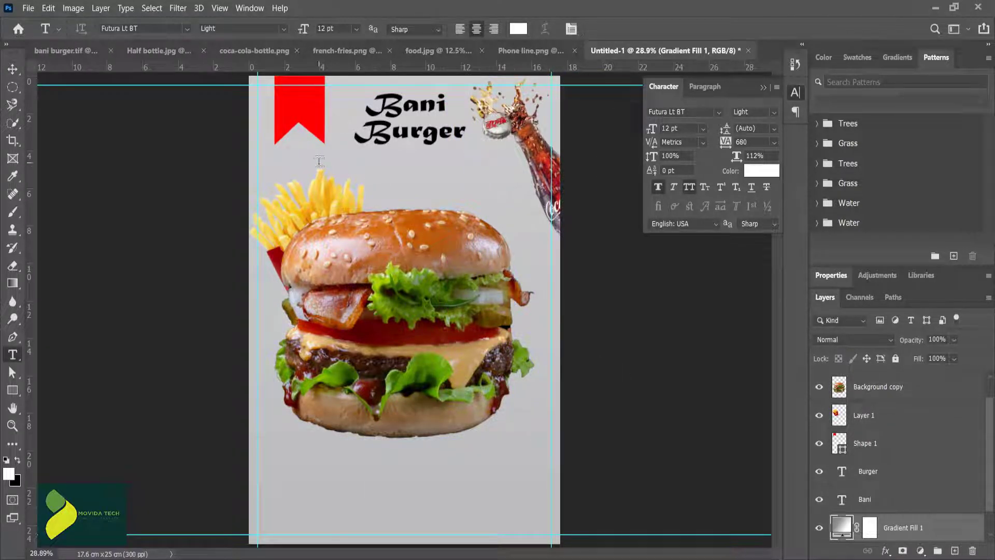
{"action": "left_click", "coordinate": [277, 164]}
{"action": "type", "text": "SPECIAL BUR"}
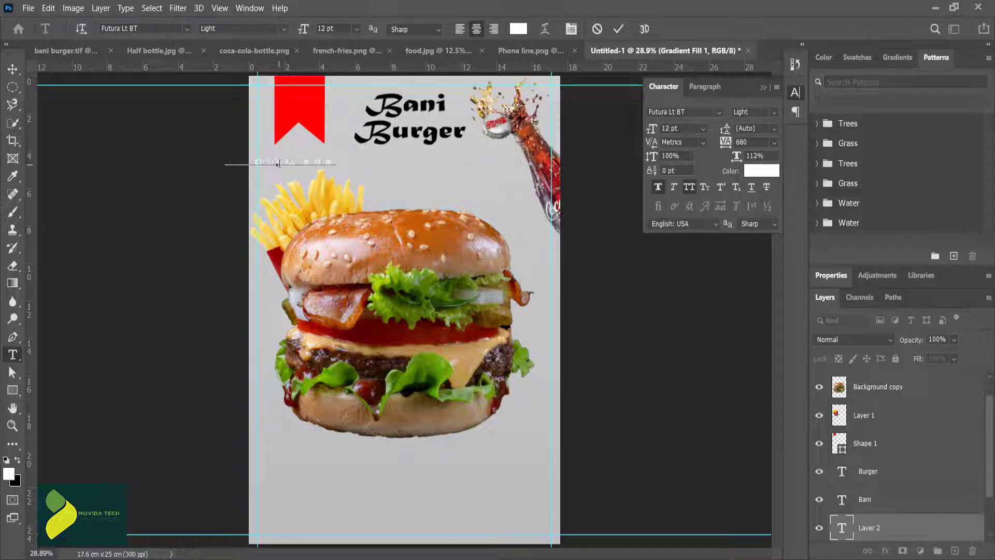
{"action": "type", "text": "GER"}
Step: Color the "SPECIAL BURGER" text black, set its size to 17 pt, and place it beneath the Bani Burger title
{"action": "key", "text": "ctrl+a"}
{"action": "left_click", "coordinate": [518, 29]}
{"action": "left_click", "coordinate": [786, 393]}
{"action": "left_click", "coordinate": [944, 216]}
{"action": "left_click_drag", "start_coordinate": [305, 28], "coordinate": [308, 29]}
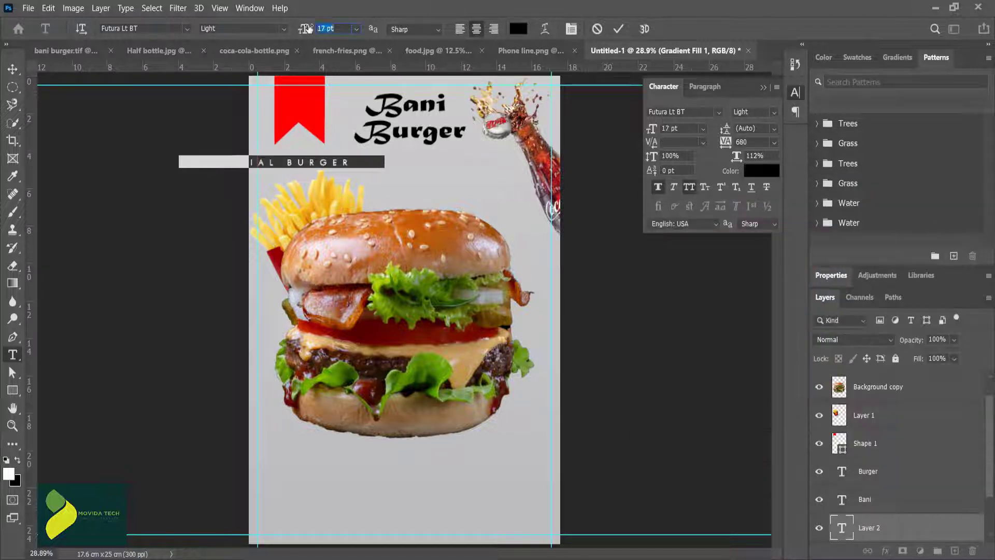
{"action": "left_click", "coordinate": [618, 29]}
{"action": "key", "text": "v"}
{"action": "left_click_drag", "start_coordinate": [310, 162], "coordinate": [414, 162]}
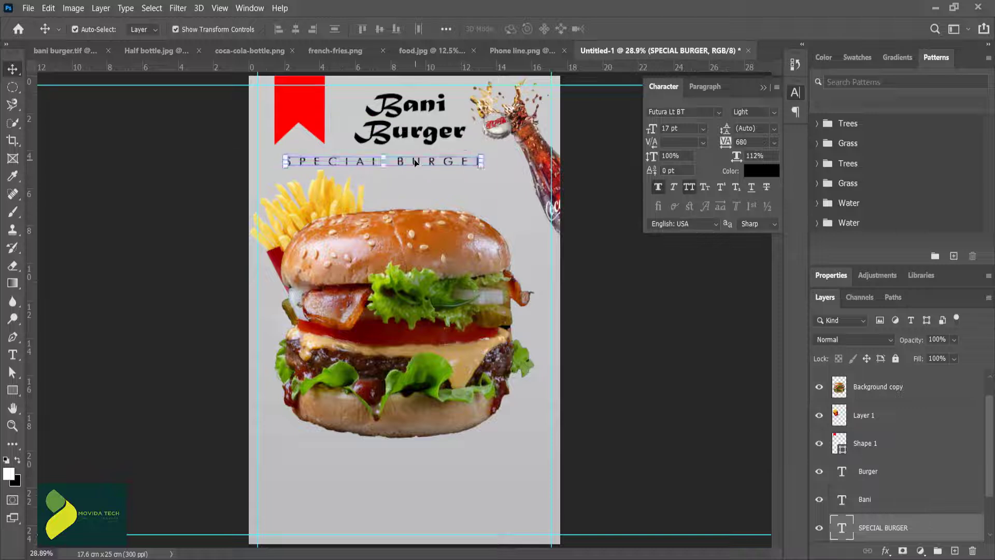
Step: Set the "SPECIAL BURGER" line to 21 pt with a tracking of 780
{"action": "double_click", "coordinate": [414, 162]}
{"action": "left_click_drag", "start_coordinate": [304, 30], "coordinate": [307, 30]}
{"action": "left_click", "coordinate": [618, 29]}
{"action": "key", "text": "v"}
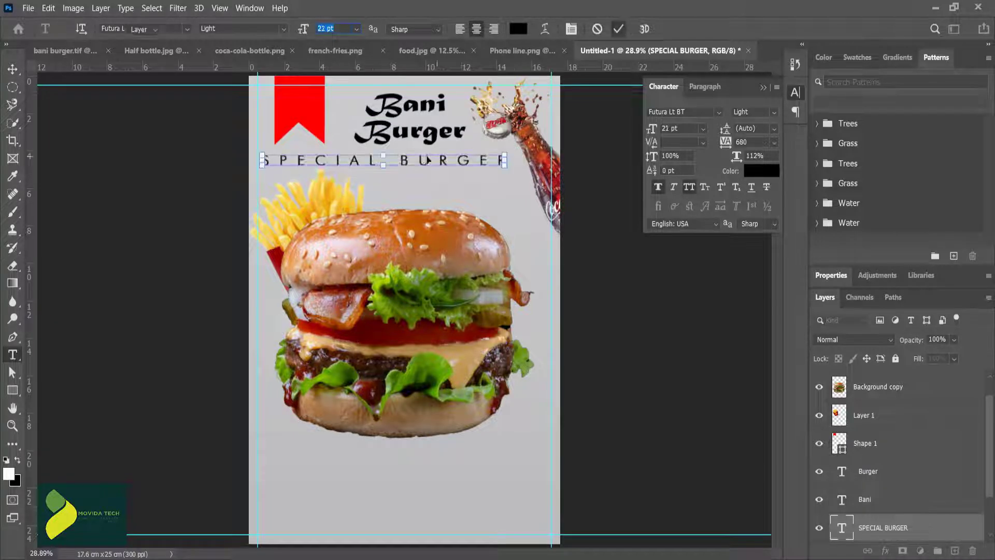
{"action": "double_click", "coordinate": [841, 527]}
{"action": "left_click_drag", "start_coordinate": [724, 142], "coordinate": [729, 143]}
{"action": "left_click", "coordinate": [618, 29]}
{"action": "key", "text": "v"}
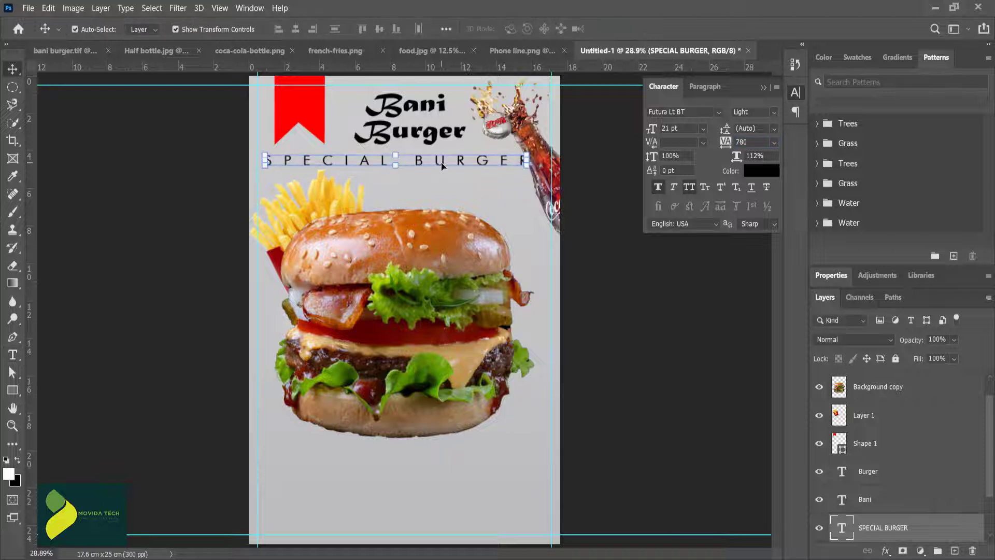
Step: Scale the burger down to 88.05% and move it slightly to the right
{"action": "left_click", "coordinate": [421, 281]}
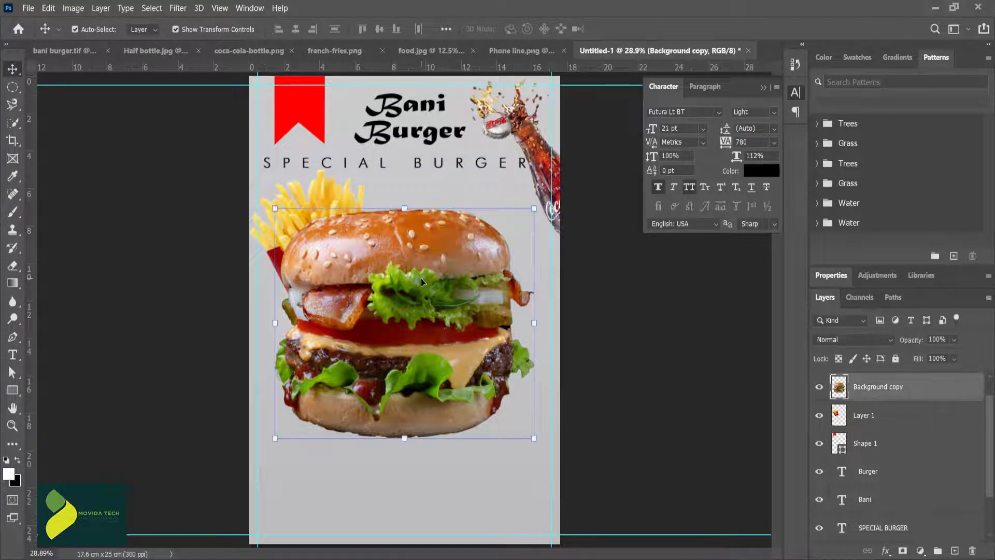
{"action": "left_click_drag", "start_coordinate": [534, 208], "coordinate": [503, 236]}
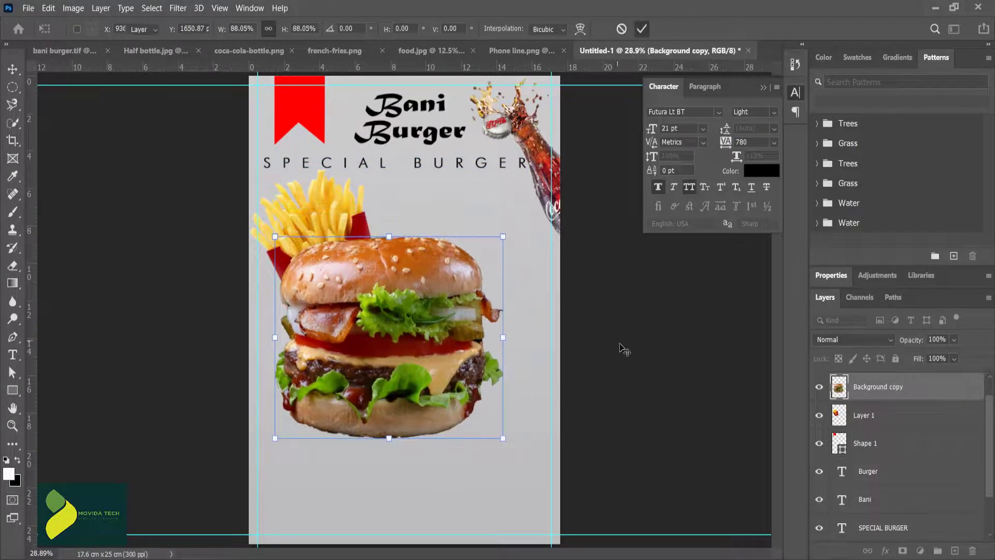
{"action": "key", "text": "Return"}
{"action": "left_click_drag", "start_coordinate": [415, 290], "coordinate": [435, 290]}
Step: Shrink the fries and reposition them behind the burger's upper-left side, and lower the "SPECIAL BURGER" line slightly
{"action": "left_click", "coordinate": [340, 220]}
{"action": "left_click_drag", "start_coordinate": [446, 168], "coordinate": [422, 195]}
{"action": "left_click_drag", "start_coordinate": [327, 238], "coordinate": [355, 230]}
{"action": "key", "text": "Return"}
{"action": "left_click_drag", "start_coordinate": [436, 161], "coordinate": [440, 171]}
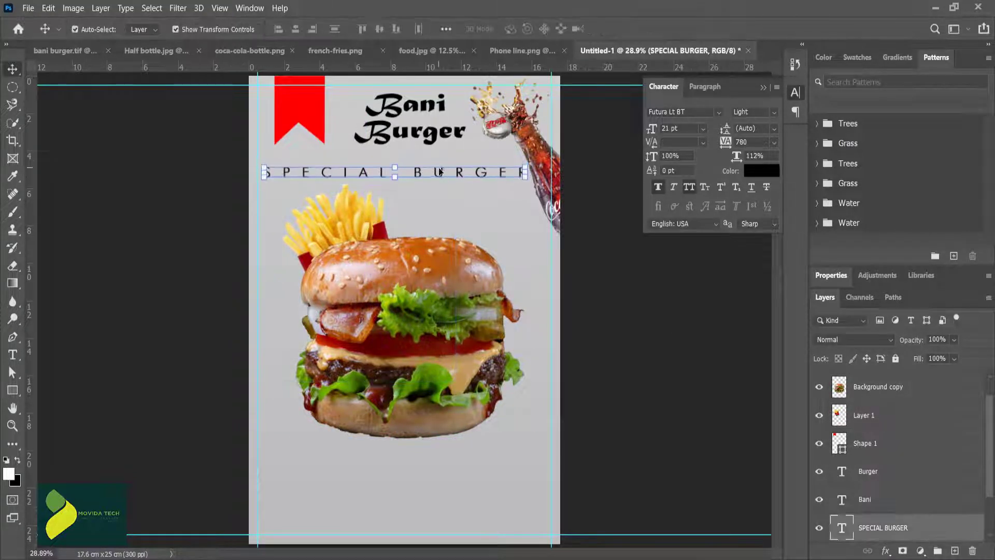
Step: Set the size of the title word "Burger" to 45 pt
{"action": "double_click", "coordinate": [428, 133]}
{"action": "left_click", "coordinate": [303, 29]}
{"action": "type", "text": "45"}
{"action": "key", "text": "Return"}
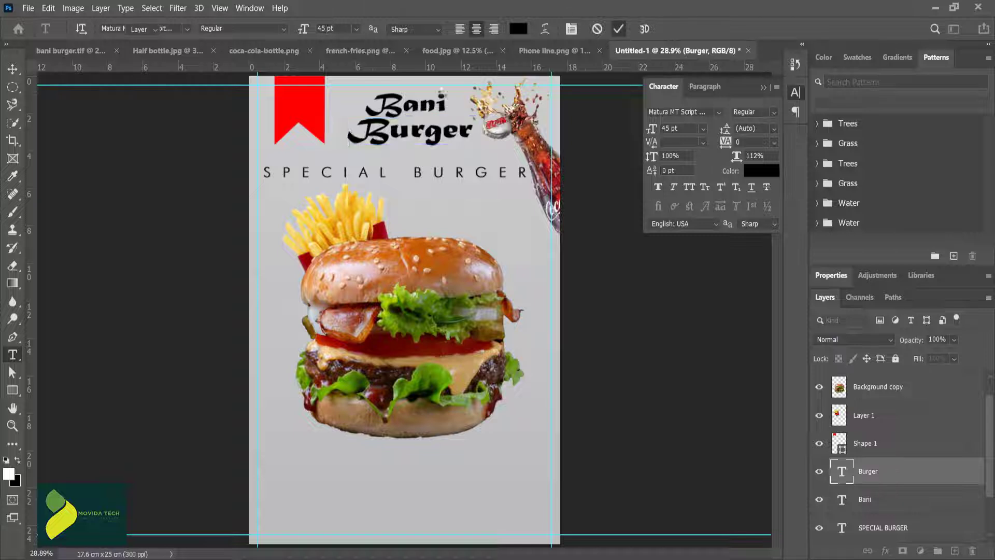
Step: Enlarge the title word "Bani" to 45 pt, respace the title lines, and lower the "SPECIAL BURGER" line slightly
{"action": "double_click", "coordinate": [368, 110]}
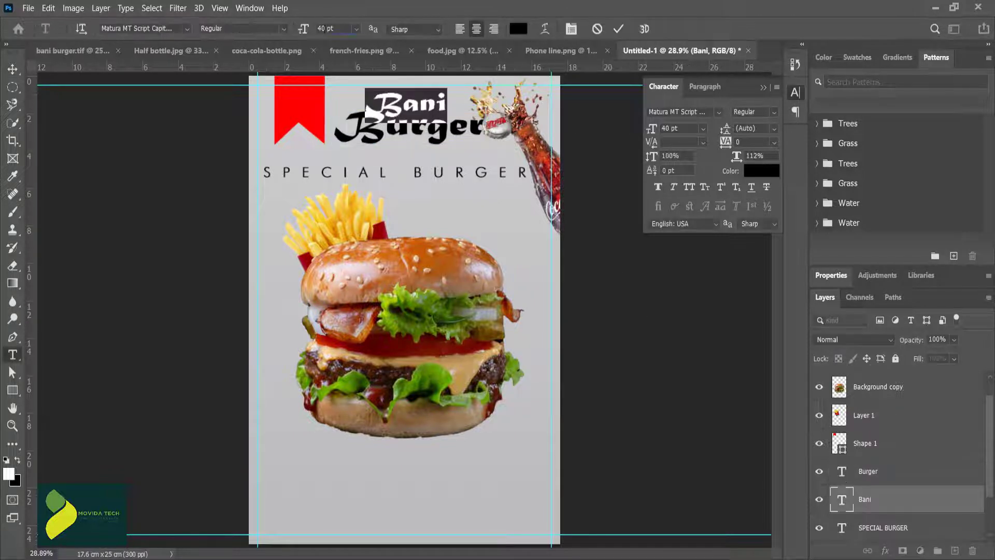
{"action": "left_click", "coordinate": [325, 27]}
{"action": "type", "text": "45"}
{"action": "left_click", "coordinate": [618, 29]}
{"action": "left_click_drag", "start_coordinate": [417, 129], "coordinate": [463, 128]}
{"action": "double_click", "coordinate": [412, 106]}
{"action": "left_click", "coordinate": [618, 29]}
{"action": "left_click", "coordinate": [642, 29]}
{"action": "left_click", "coordinate": [609, 257]}
{"action": "left_click_drag", "start_coordinate": [418, 172], "coordinate": [418, 177]}
{"action": "left_click", "coordinate": [604, 311]}
Step: Tilt the fries slightly behind the burger's upper-left side
{"action": "left_click", "coordinate": [340, 239]}
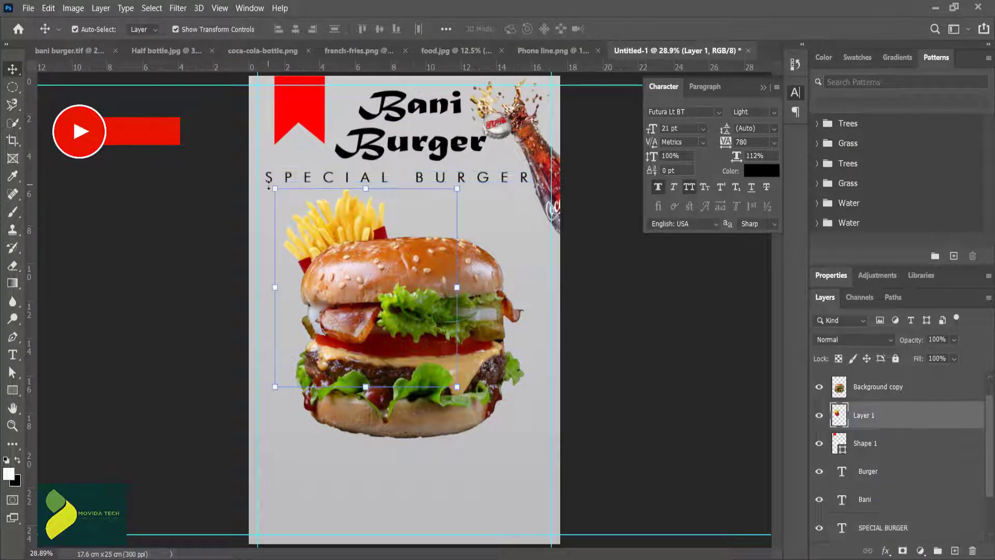
{"action": "key", "text": "ctrl+t"}
{"action": "left_click_drag", "start_coordinate": [258, 202], "coordinate": [256, 192]}
{"action": "key", "text": "Return"}
{"action": "left_click", "coordinate": [590, 330]}
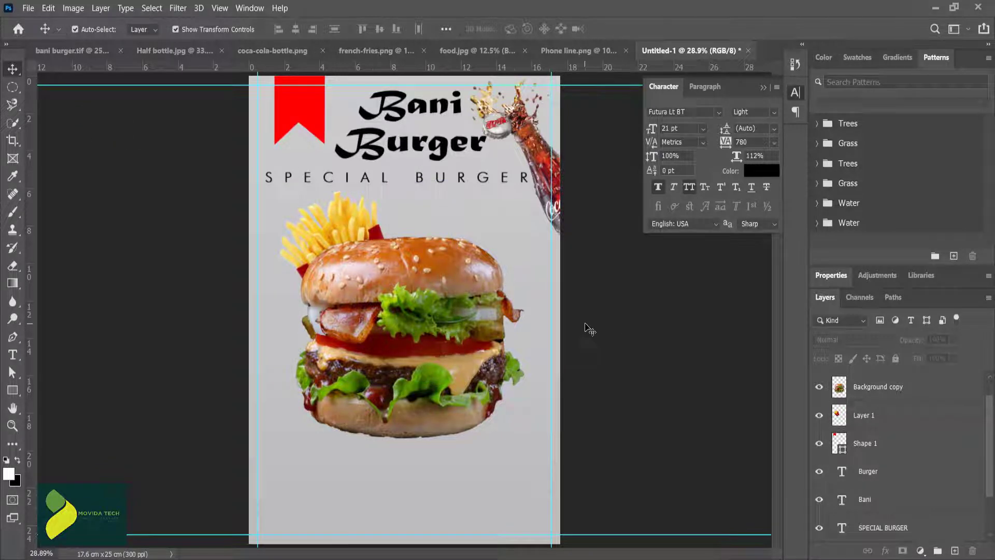
Step: Close the coca-cola-bottle.png, food.jpg and french-fries.png documents
{"action": "left_click", "coordinate": [293, 50]}
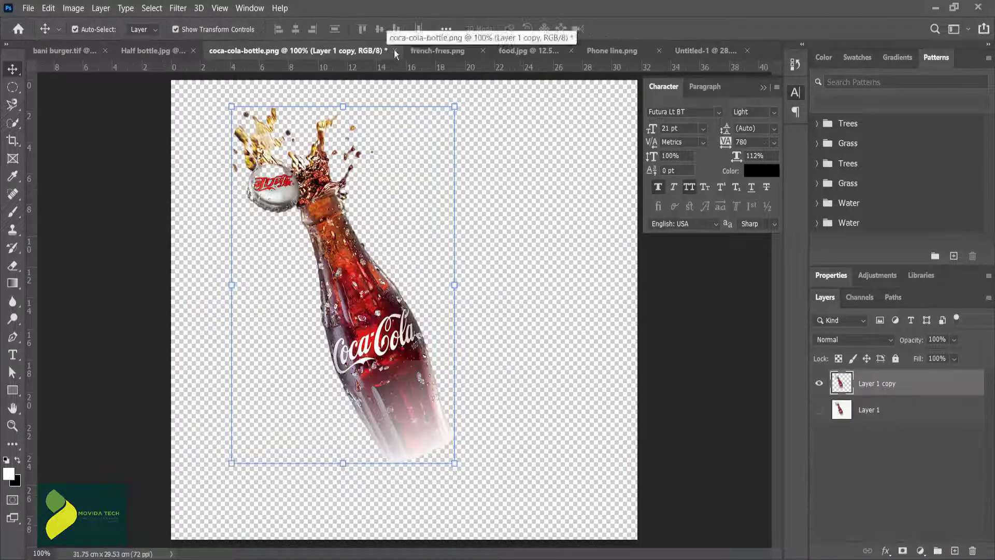
{"action": "left_click", "coordinate": [394, 51]}
{"action": "left_click", "coordinate": [509, 208]}
{"action": "left_click", "coordinate": [479, 51]}
{"action": "left_click", "coordinate": [525, 51]}
{"action": "left_click", "coordinate": [509, 209]}
{"action": "left_click", "coordinate": [495, 52]}
{"action": "left_click", "coordinate": [328, 53]}
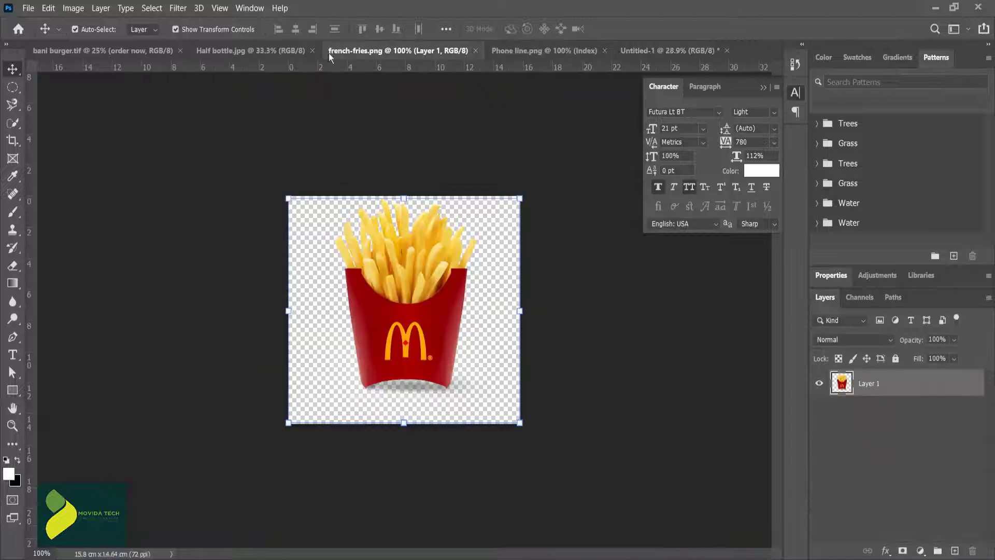
{"action": "left_click", "coordinate": [477, 51]}
{"action": "left_click", "coordinate": [302, 51]}
{"action": "left_click", "coordinate": [514, 52]}
Step: Cut out the cola glass in Half bottle.jpg with Select and Mask, decontaminating colors and outputting to a new layer
{"action": "left_click", "coordinate": [271, 51]}
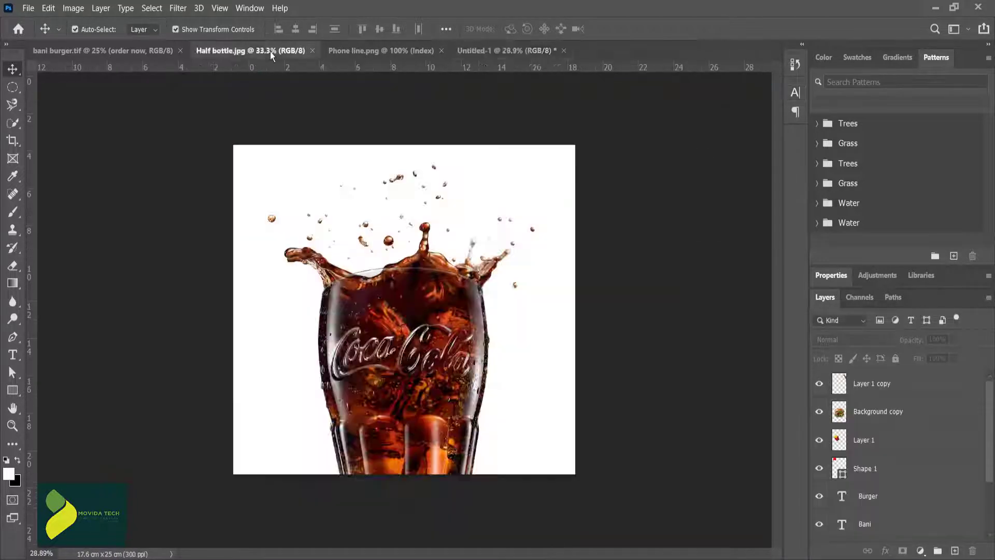
{"action": "left_click", "coordinate": [13, 124]}
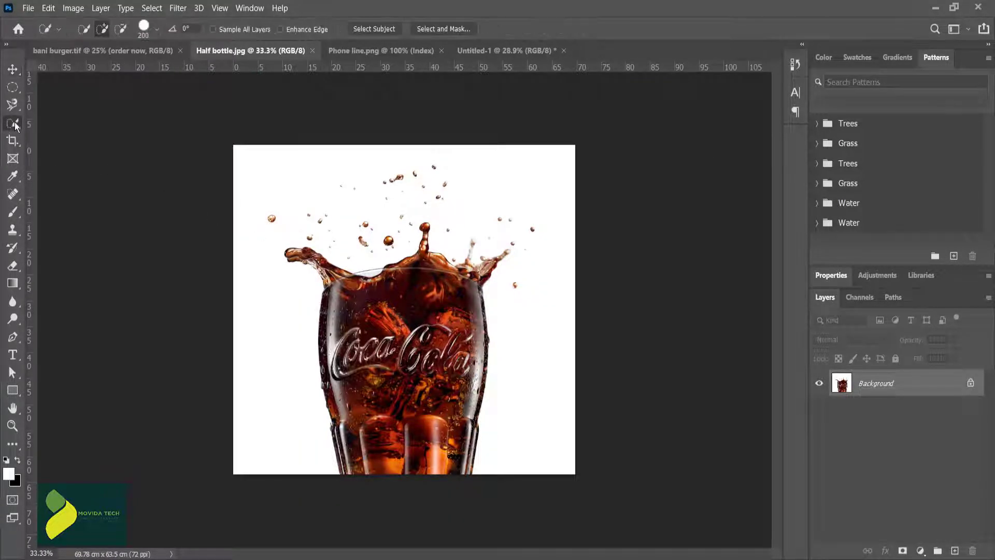
{"action": "left_click", "coordinate": [451, 29]}
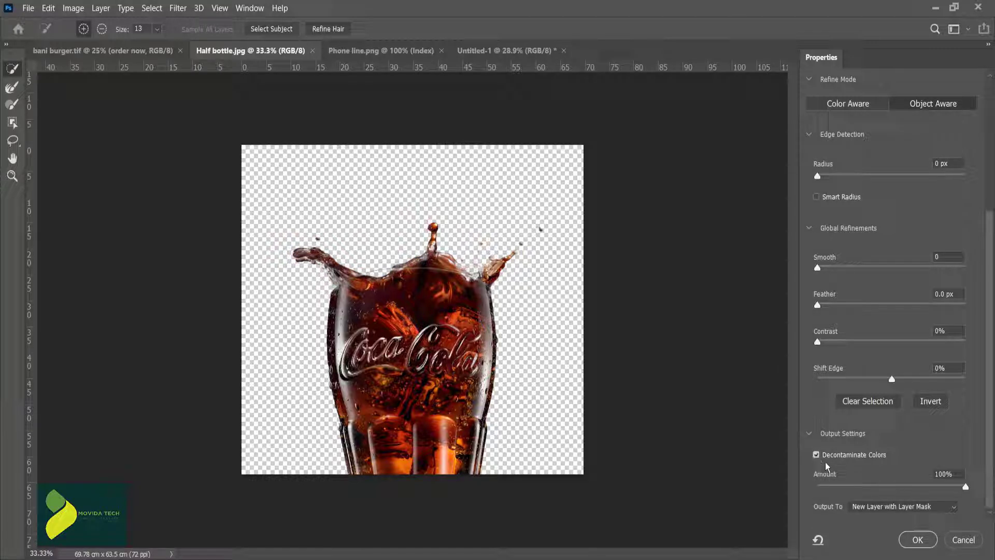
{"action": "left_click", "coordinate": [886, 511]}
{"action": "left_click", "coordinate": [872, 518]}
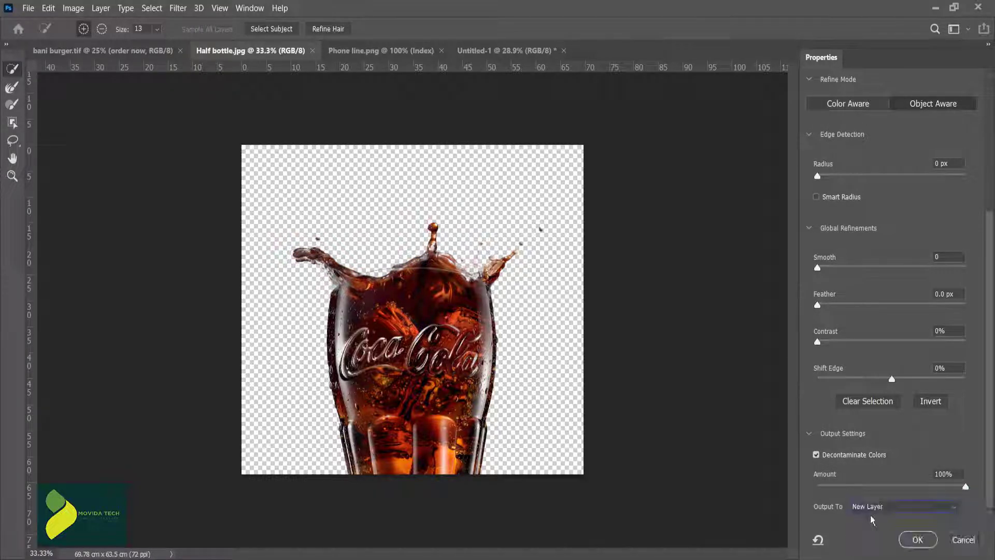
{"action": "left_click", "coordinate": [917, 539]}
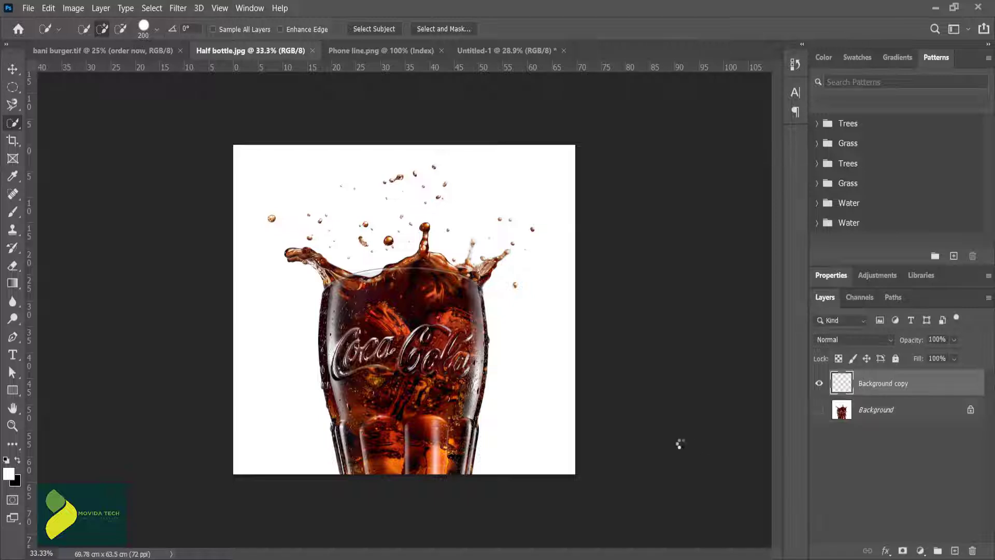
{"action": "key", "text": "v"}
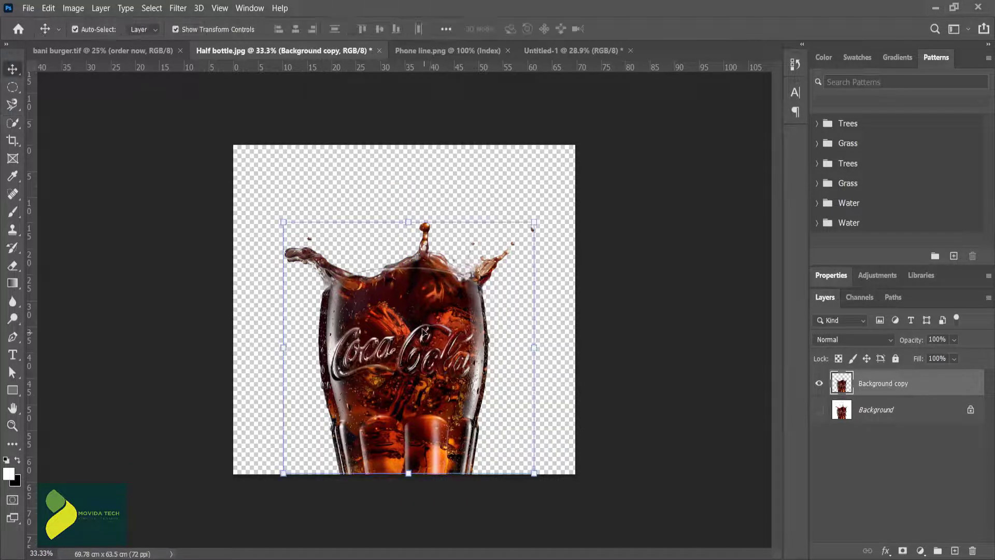
Step: Bring the cut-out cola glass into the poster, resize and tilt it, and stack it behind the burger's upper-right side
{"action": "left_click_drag", "start_coordinate": [404, 311], "coordinate": [439, 263]}
{"action": "left_click_drag", "start_coordinate": [553, 145], "coordinate": [603, 201]}
{"action": "left_click_drag", "start_coordinate": [462, 250], "coordinate": [481, 286]}
{"action": "key", "text": "Return"}
{"action": "left_click_drag", "start_coordinate": [907, 390], "coordinate": [908, 485]}
{"action": "left_click", "coordinate": [648, 316]}
Step: Enlarge the burger toward its lower-right corner and scale the fries to 105.49%
{"action": "left_click", "coordinate": [450, 270]}
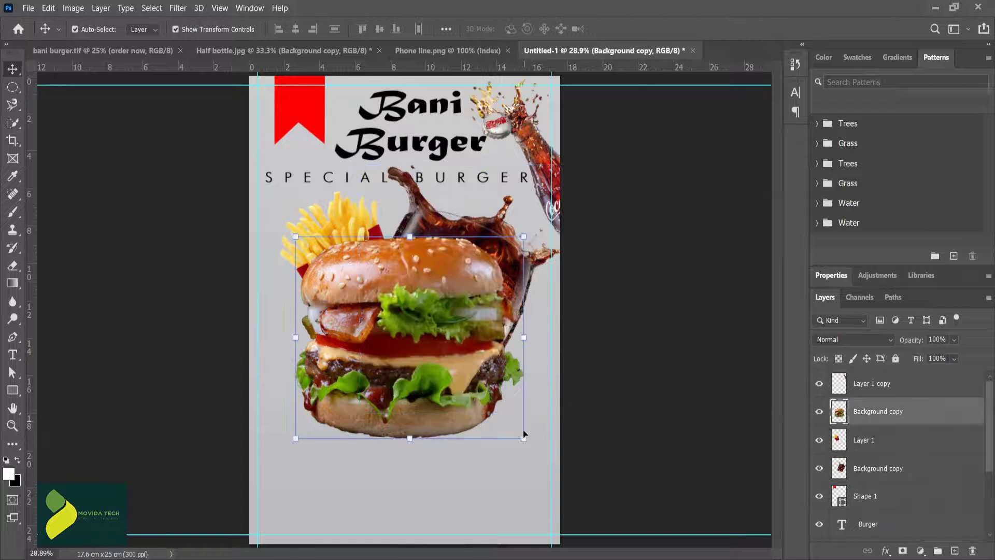
{"action": "left_click_drag", "start_coordinate": [524, 436], "coordinate": [550, 459]}
{"action": "key", "text": "Return"}
{"action": "left_click", "coordinate": [334, 226]}
{"action": "left_click_drag", "start_coordinate": [280, 192], "coordinate": [270, 182]}
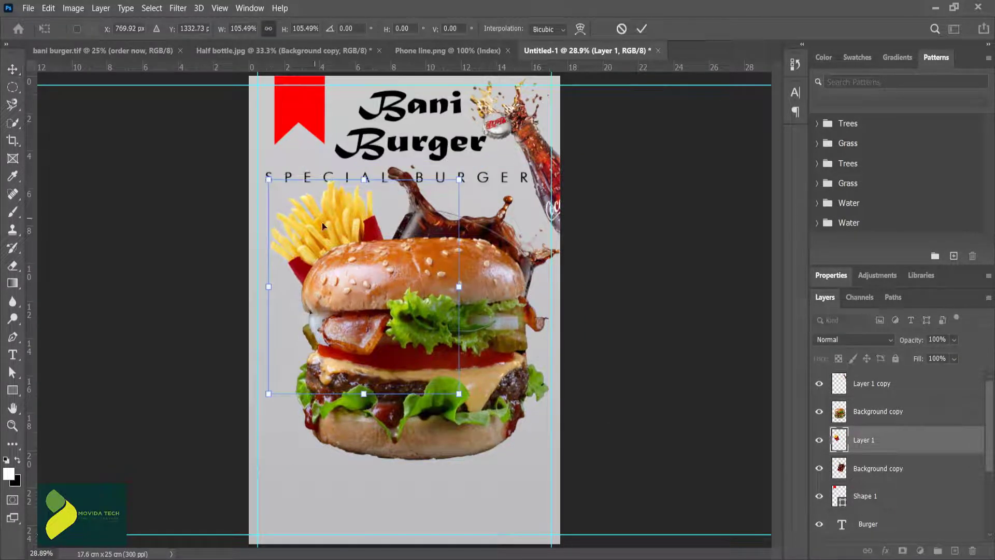
{"action": "key", "text": "Return"}
Step: Nudge the cola glass slightly down and raise the "SPECIAL BURGER" line a little
{"action": "mouse_move", "coordinate": [475, 232]}
{"action": "left_mouse_down"}
{"action": "mouse_move", "coordinate": [490, 251]}
{"action": "mouse_move", "coordinate": [480, 240]}
{"action": "left_mouse_up"}
{"action": "left_click", "coordinate": [442, 179]}
{"action": "left_click_drag", "start_coordinate": [442, 179], "coordinate": [441, 174]}
Step: Shrink and reposition the cola glass behind the burger, and enlarge the fries slightly toward the upper left
{"action": "left_click", "coordinate": [504, 230]}
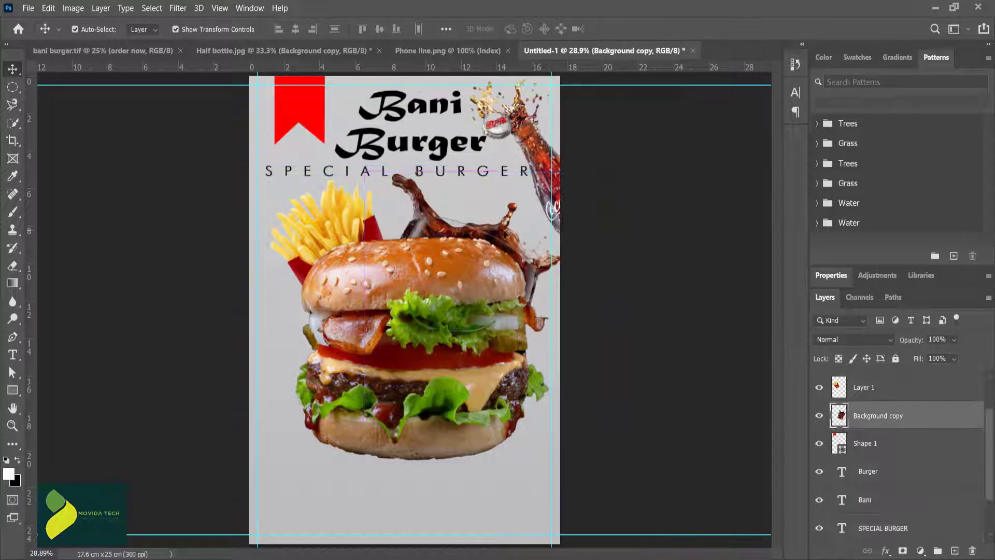
{"action": "left_click_drag", "start_coordinate": [598, 419], "coordinate": [570, 391]}
{"action": "mouse_move", "coordinate": [468, 236]}
{"action": "left_mouse_down"}
{"action": "mouse_move", "coordinate": [487, 240]}
{"action": "mouse_move", "coordinate": [478, 236]}
{"action": "left_mouse_up"}
{"action": "key", "text": "Return"}
{"action": "left_click", "coordinate": [318, 236]}
{"action": "left_click_drag", "start_coordinate": [269, 179], "coordinate": [259, 174]}
{"action": "key", "text": "Return"}
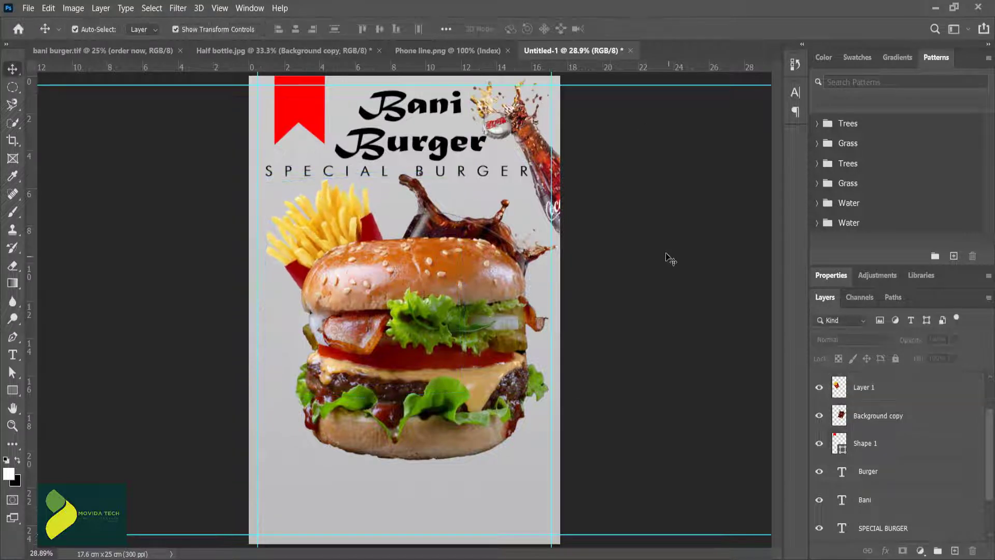
Step: Select the burger together with the gradient background layer and center the burger horizontally on the poster
{"action": "left_click", "coordinate": [440, 275]}
{"action": "left_click", "coordinate": [872, 443], "text": "shift"}
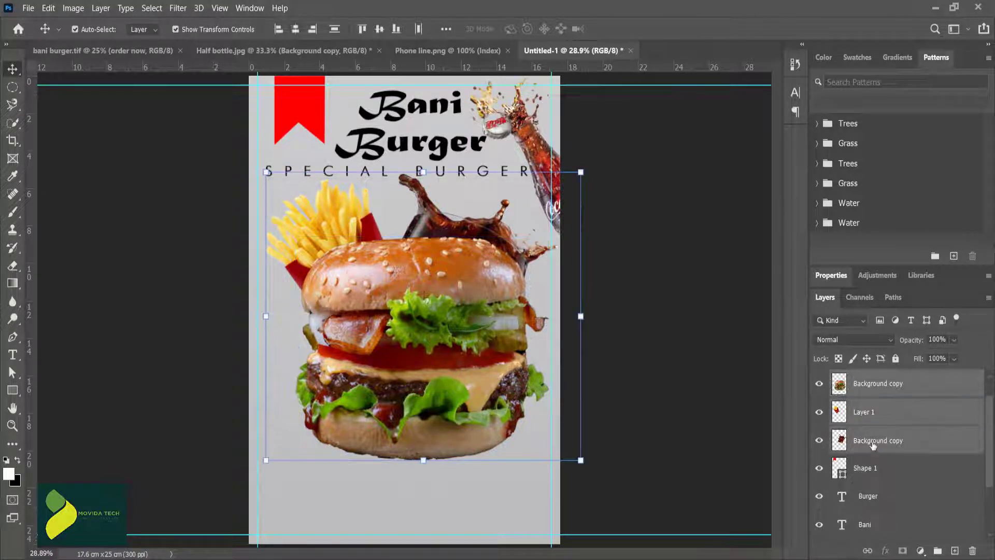
{"action": "left_click", "coordinate": [440, 272]}
{"action": "scroll", "coordinate": [875, 513], "scroll_direction": "down", "scroll_amount": 3}
{"action": "left_click", "coordinate": [876, 527], "text": "shift"}
{"action": "scroll", "coordinate": [871, 467], "scroll_direction": "up", "scroll_amount": 4}
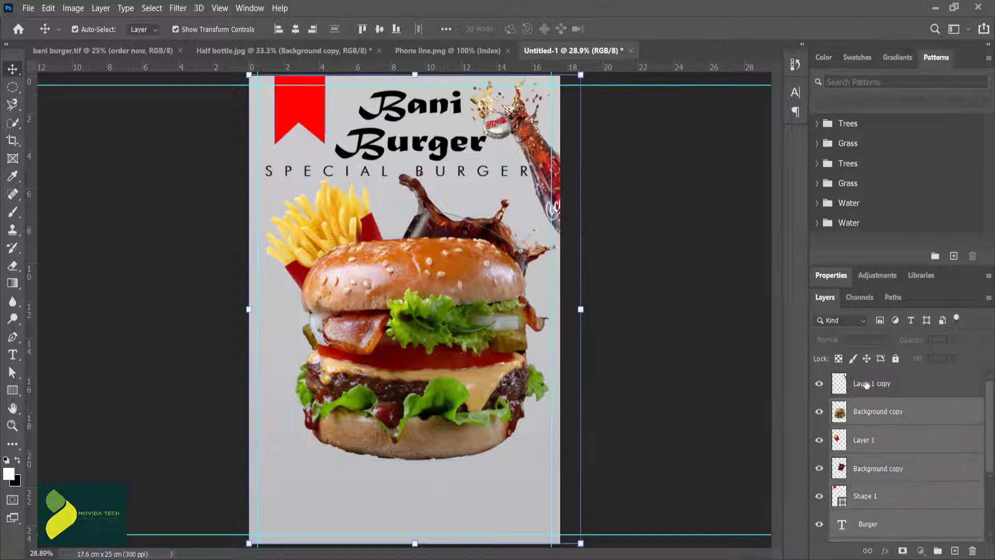
{"action": "left_click", "coordinate": [867, 384]}
{"action": "left_click", "coordinate": [877, 412]}
{"action": "scroll", "coordinate": [912, 528], "scroll_direction": "down", "scroll_amount": 4}
{"action": "left_click", "coordinate": [877, 527], "text": "ctrl"}
{"action": "left_click", "coordinate": [295, 29]}
{"action": "left_click", "coordinate": [571, 314]}
Step: Shift the fries slightly left, and rotate the cola glass and move it closer behind the burger
{"action": "left_click_drag", "start_coordinate": [334, 229], "coordinate": [326, 226]}
{"action": "left_click", "coordinate": [456, 222]}
{"action": "left_click_drag", "start_coordinate": [592, 167], "coordinate": [606, 179]}
{"action": "mouse_move", "coordinate": [483, 238]}
{"action": "left_mouse_down"}
{"action": "mouse_move", "coordinate": [489, 247]}
{"action": "mouse_move", "coordinate": [474, 244]}
{"action": "left_mouse_up"}
{"action": "left_click", "coordinate": [641, 29]}
Step: Readjust the fries' tilt and move them right, and reposition the cola glass and scale it to 100.60%
{"action": "left_click", "coordinate": [313, 229]}
{"action": "left_click_drag", "start_coordinate": [258, 400], "coordinate": [256, 402]}
{"action": "mouse_move", "coordinate": [345, 233]}
{"action": "left_mouse_down"}
{"action": "mouse_move", "coordinate": [352, 224]}
{"action": "mouse_move", "coordinate": [358, 235]}
{"action": "left_mouse_up"}
{"action": "mouse_move", "coordinate": [487, 239]}
{"action": "left_mouse_down"}
{"action": "mouse_move", "coordinate": [495, 246]}
{"action": "mouse_move", "coordinate": [480, 236]}
{"action": "left_mouse_up"}
{"action": "left_click_drag", "start_coordinate": [570, 167], "coordinate": [571, 166]}
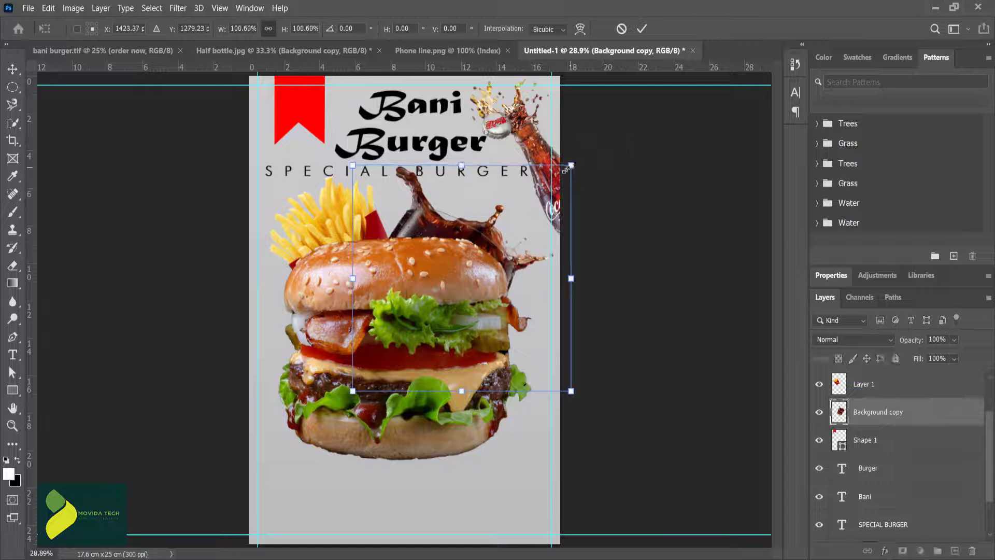
{"action": "left_click", "coordinate": [642, 29]}
Step: Raise the Bani Burger title lines and the "SPECIAL BURGER" line slightly, and shift the bottle toward the poster's right edge
{"action": "left_click", "coordinate": [486, 180]}
{"action": "left_click_drag", "start_coordinate": [417, 107], "coordinate": [418, 102]}
{"action": "left_click_drag", "start_coordinate": [435, 143], "coordinate": [434, 141]}
{"action": "left_click_drag", "start_coordinate": [441, 177], "coordinate": [439, 139]}
{"action": "left_click", "coordinate": [612, 172]}
{"action": "left_click_drag", "start_coordinate": [536, 151], "coordinate": [545, 156]}
{"action": "left_click", "coordinate": [644, 174]}
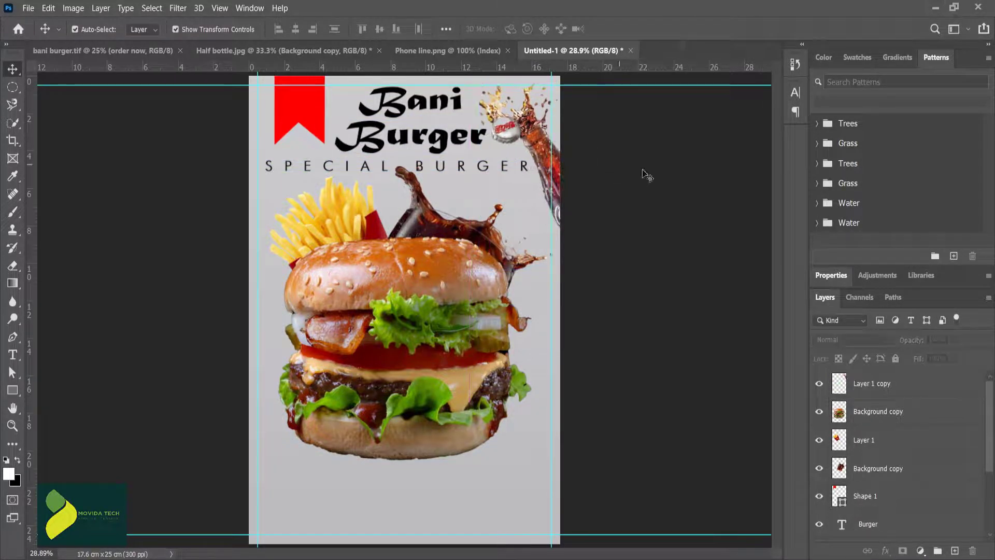
Step: Tilt the fries further and nudge them left, and move the cola glass slightly right behind the burger
{"action": "left_click", "coordinate": [313, 223]}
{"action": "left_click_drag", "start_coordinate": [268, 292], "coordinate": [263, 296]}
{"action": "left_click", "coordinate": [641, 29]}
{"action": "left_click", "coordinate": [625, 155]}
{"action": "left_click_drag", "start_coordinate": [480, 235], "coordinate": [487, 236]}
{"action": "left_click", "coordinate": [534, 213]}
{"action": "left_click_drag", "start_coordinate": [322, 224], "coordinate": [316, 223]}
{"action": "left_click", "coordinate": [601, 245]}
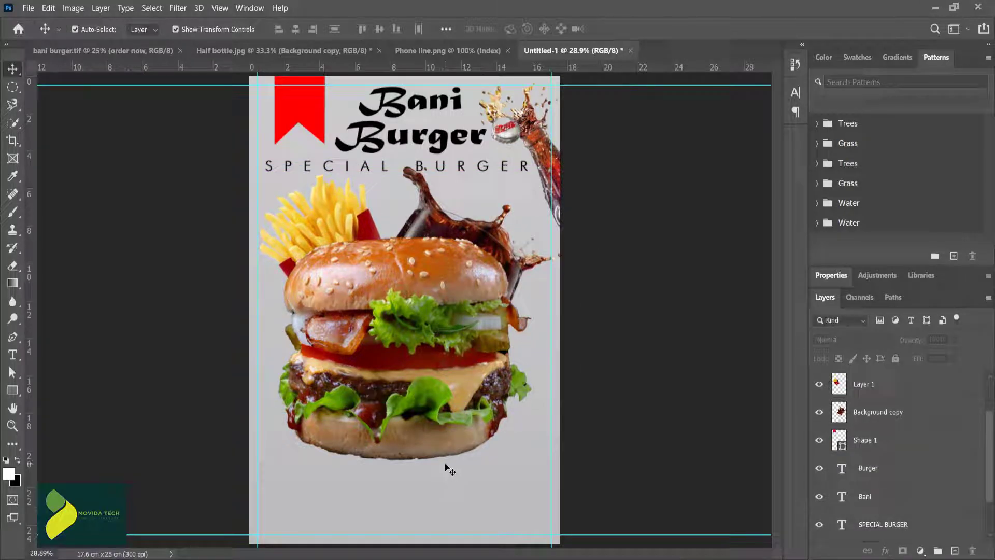
Step: Draw a red circle about 1.82 cm across to the lower right of the burger
{"action": "scroll", "coordinate": [510, 449], "scroll_direction": "up", "scroll_amount": 5}
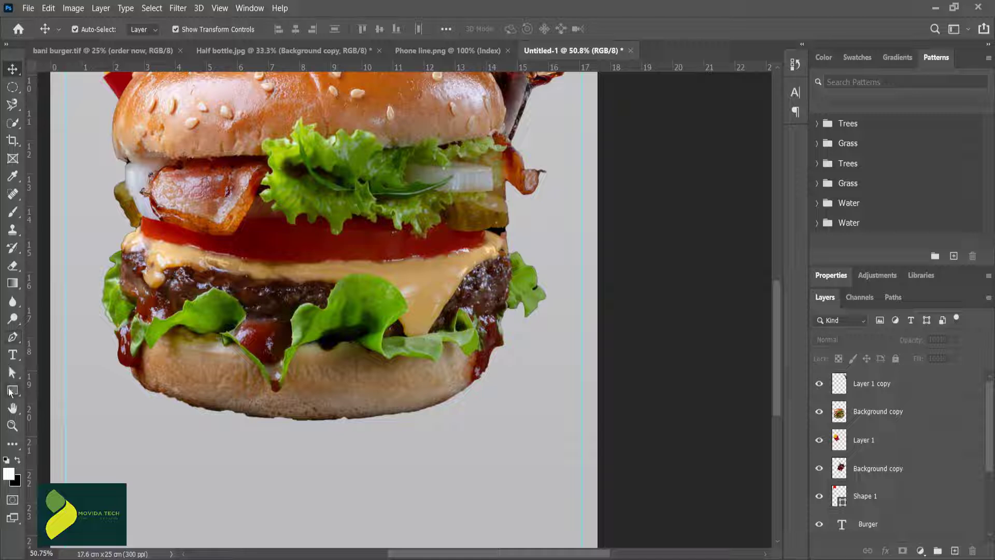
{"action": "left_click_drag", "start_coordinate": [15, 394], "coordinate": [57, 413]}
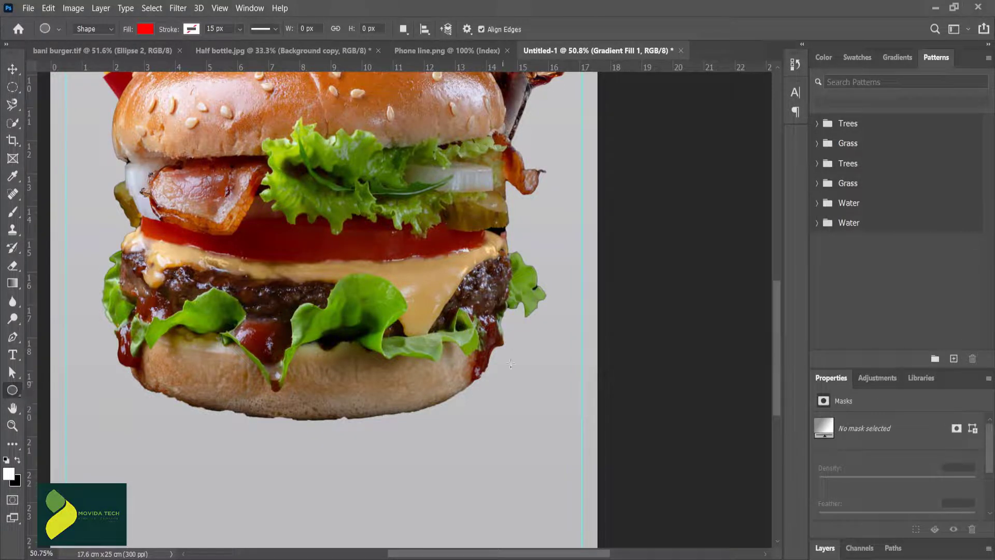
{"action": "left_click_drag", "start_coordinate": [507, 351], "coordinate": [564, 410]}
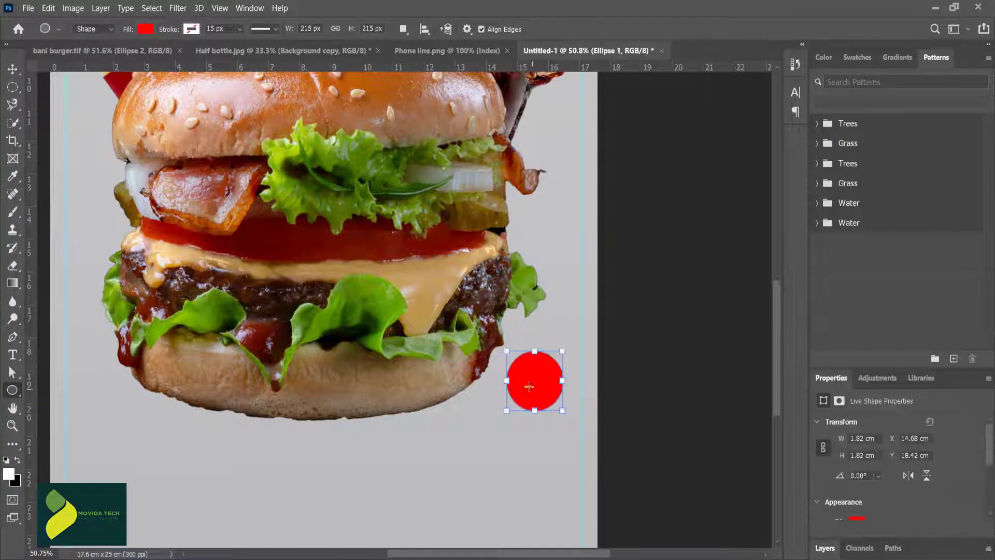
{"action": "key", "text": "v"}
Step: Draw a second circle near the red one with no fill and a white outline
{"action": "key", "text": "u"}
{"action": "mouse_move", "coordinate": [459, 420]}
{"action": "left_mouse_down"}
{"action": "mouse_move", "coordinate": [510, 472]}
{"action": "mouse_move", "coordinate": [537, 420]}
{"action": "left_mouse_up"}
{"action": "left_click", "coordinate": [145, 29]}
{"action": "left_click", "coordinate": [115, 54]}
{"action": "left_click", "coordinate": [111, 101]}
Step: Collapse the shape properties and expand the layer list to show more layers
{"action": "left_click", "coordinate": [13, 69]}
{"action": "left_click", "coordinate": [482, 447]}
{"action": "double_click", "coordinate": [838, 379]}
{"action": "left_click_drag", "start_coordinate": [856, 391], "coordinate": [836, 239]}
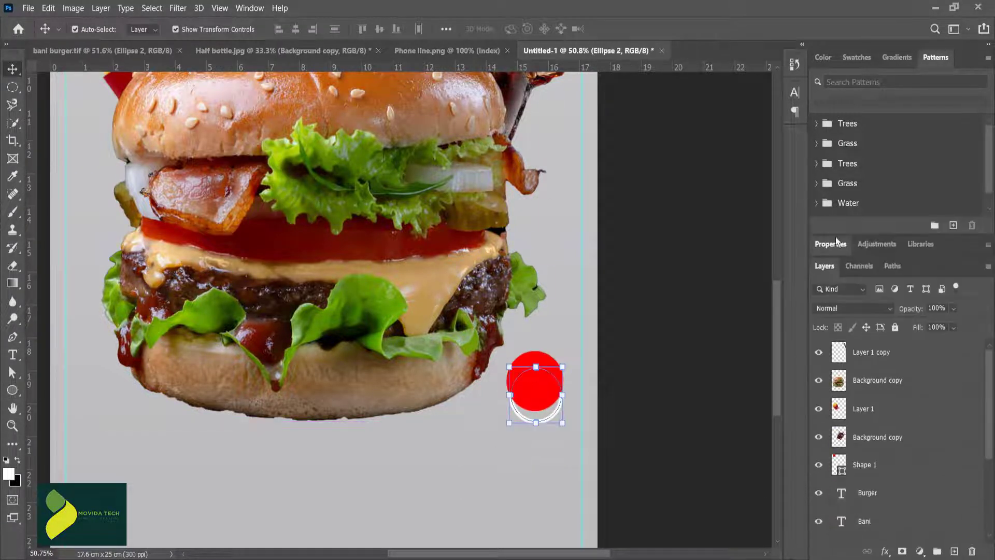
Step: Stack the white outline circle above the red circle and align both on their horizontal and vertical centres
{"action": "left_click_drag", "start_coordinate": [546, 421], "coordinate": [512, 462]}
{"action": "left_click", "coordinate": [524, 463]}
{"action": "left_click_drag", "start_coordinate": [873, 503], "coordinate": [873, 460]}
{"action": "left_click_drag", "start_coordinate": [524, 446], "coordinate": [555, 390]}
{"action": "left_click", "coordinate": [872, 502], "text": "shift"}
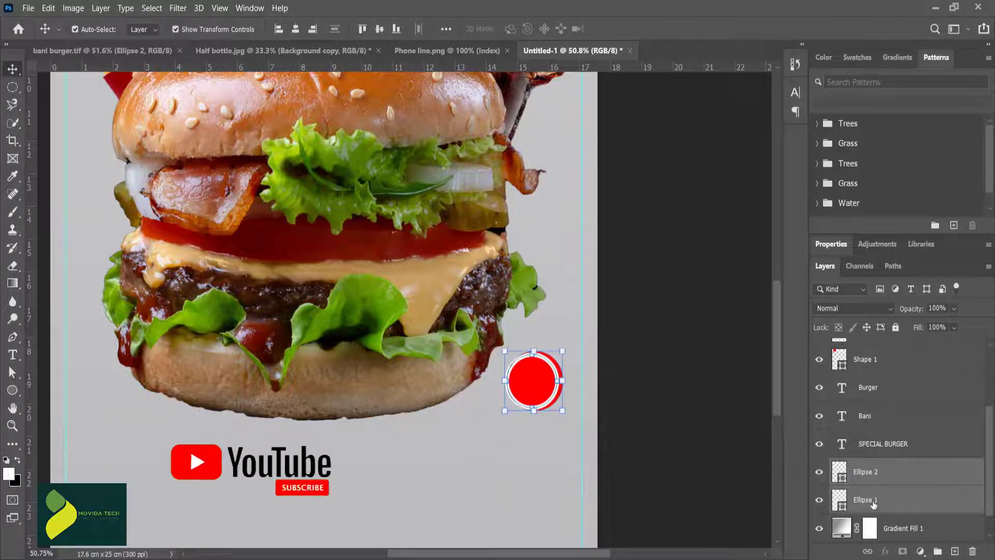
{"action": "left_click", "coordinate": [295, 29]}
{"action": "left_click", "coordinate": [379, 29]}
Step: Change the white outline circle's stroke to the dotted style and thicken it so round dots ring the badge
{"action": "left_click", "coordinate": [538, 357]}
{"action": "key", "text": "u"}
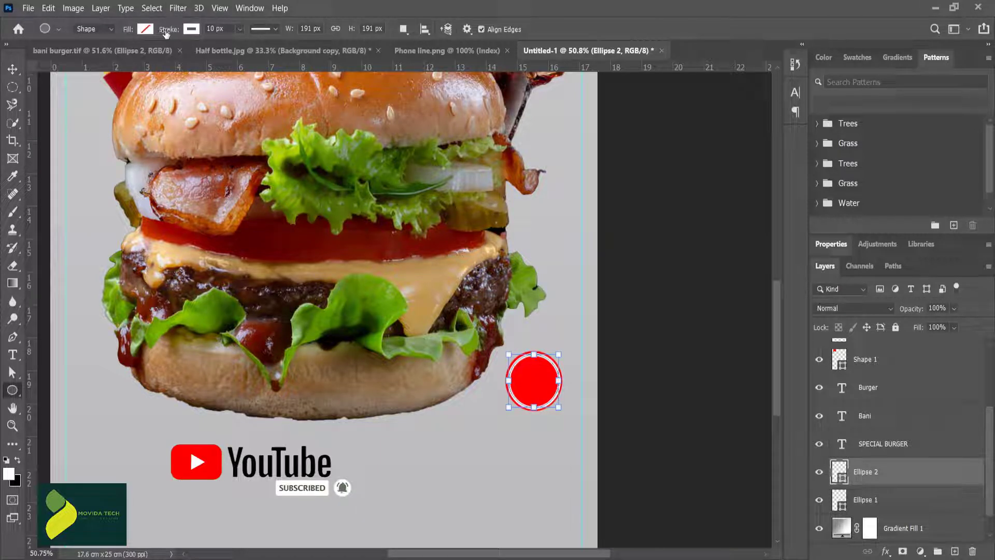
{"action": "left_click", "coordinate": [276, 29]}
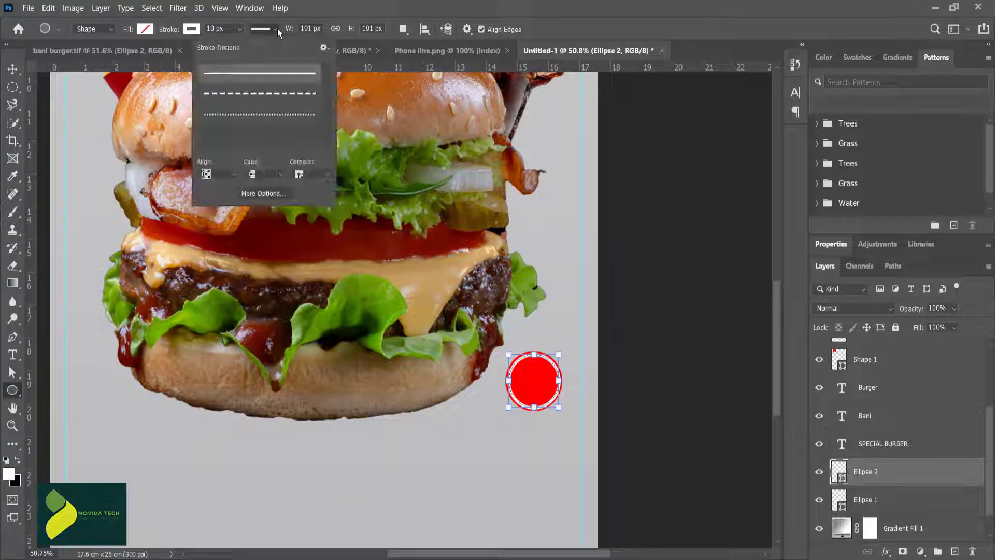
{"action": "left_click", "coordinate": [270, 95]}
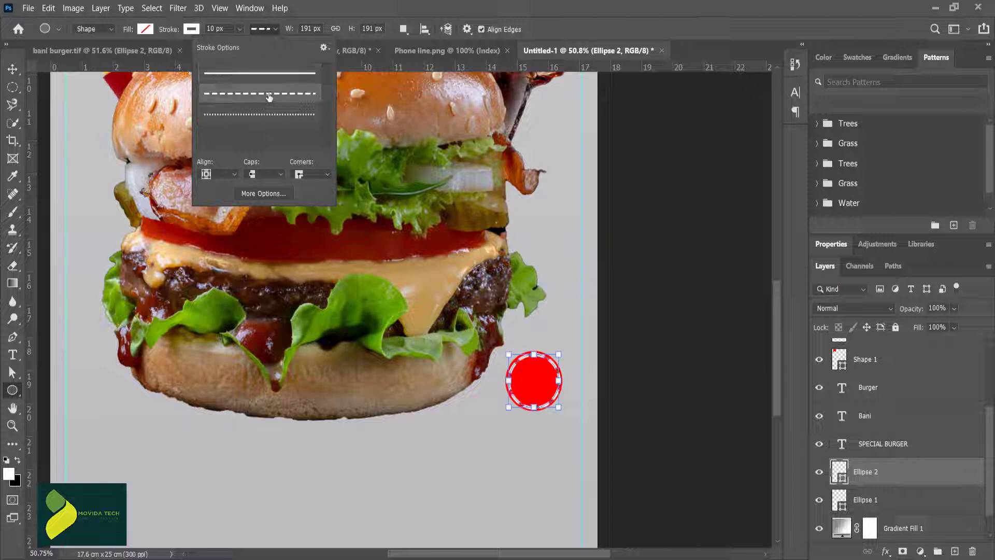
{"action": "left_click", "coordinate": [268, 115]}
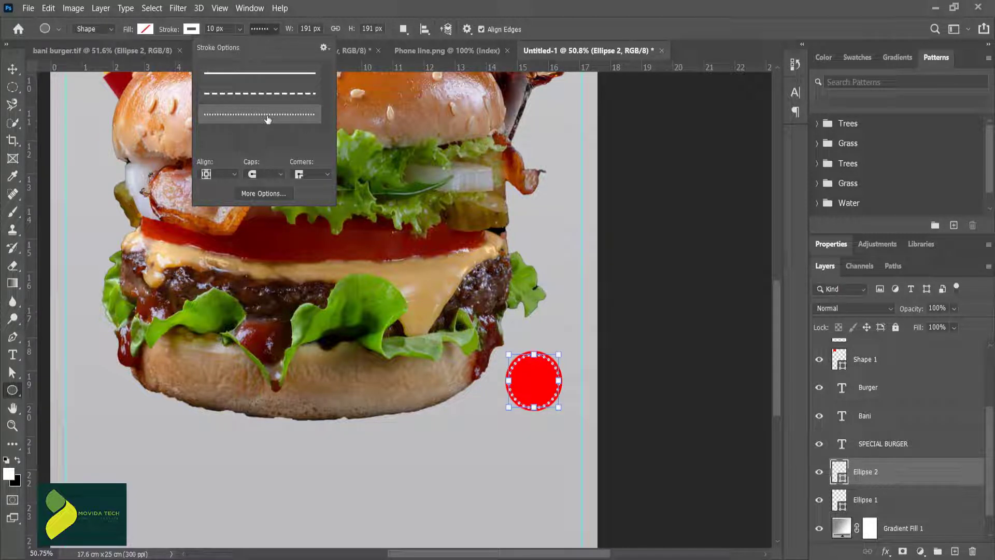
{"action": "left_click", "coordinate": [192, 29]}
{"action": "left_click", "coordinate": [239, 29]}
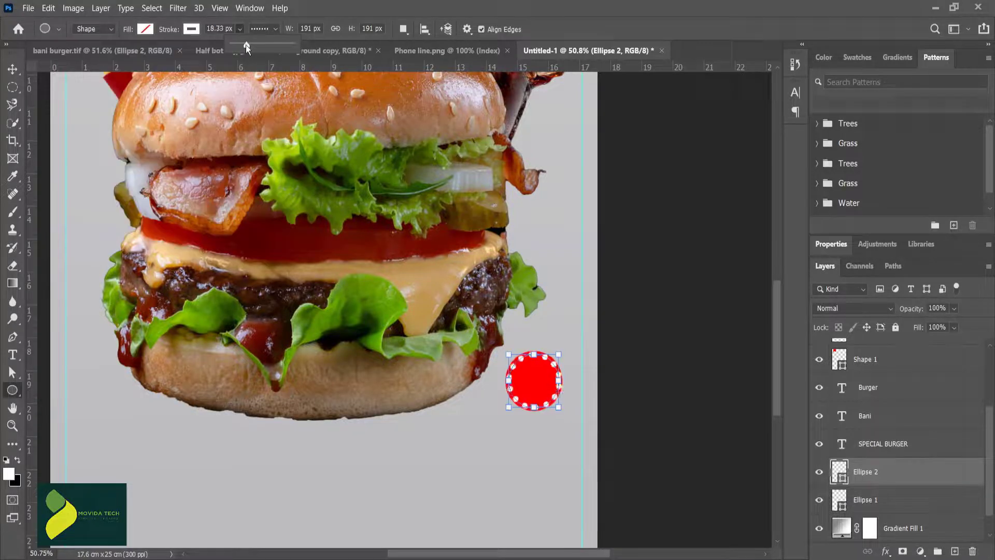
{"action": "double_click", "coordinate": [215, 29]}
{"action": "left_click", "coordinate": [13, 70]}
{"action": "left_click", "coordinate": [84, 181]}
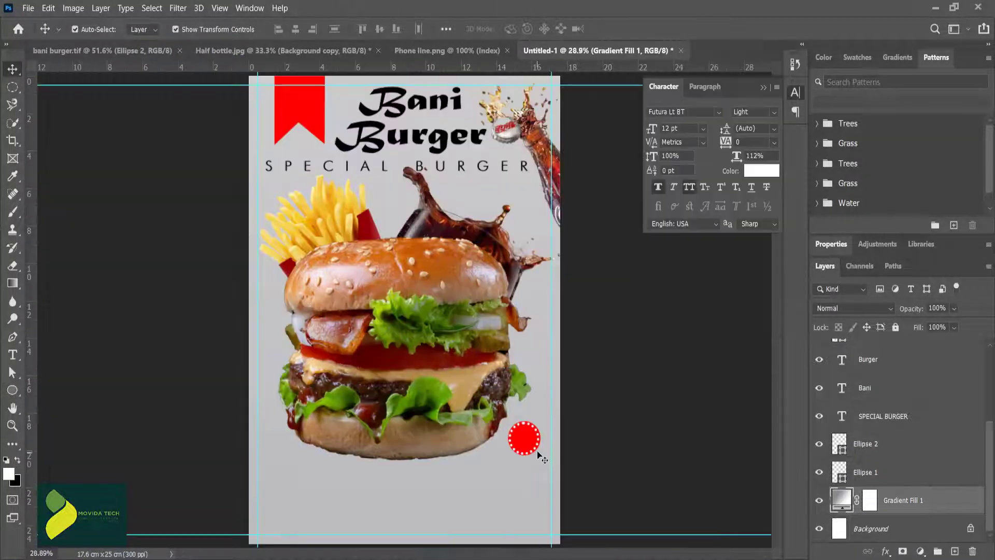
Step: Add white centred Futura Lt BT text reading "99.9%" with "birr" on a second line, beside the red circle
{"action": "scroll", "coordinate": [542, 459], "scroll_direction": "up", "scroll_amount": 5}
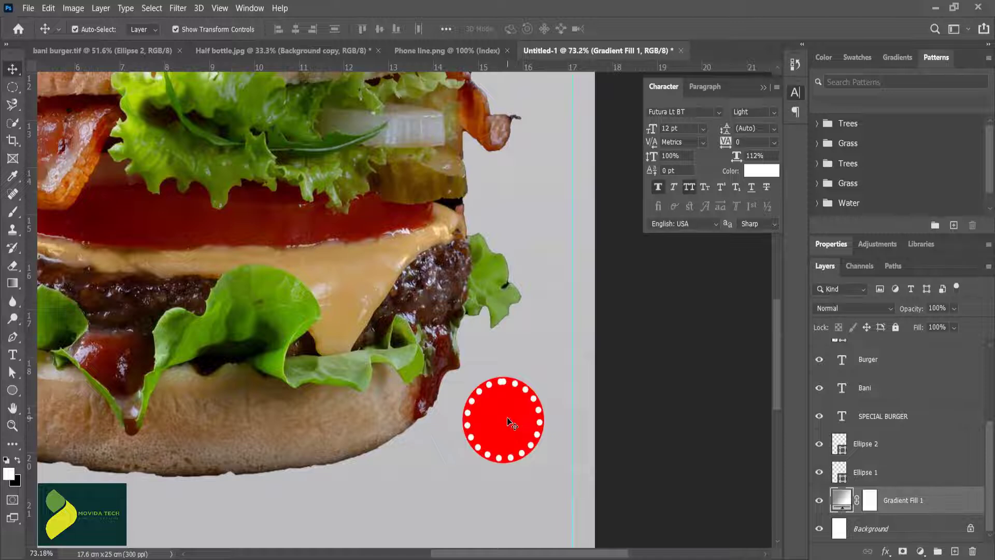
{"action": "scroll", "coordinate": [595, 473], "scroll_direction": "up", "scroll_amount": 1}
{"action": "key", "text": "t"}
{"action": "left_click", "coordinate": [542, 499]}
{"action": "type", "text": "99.9"}
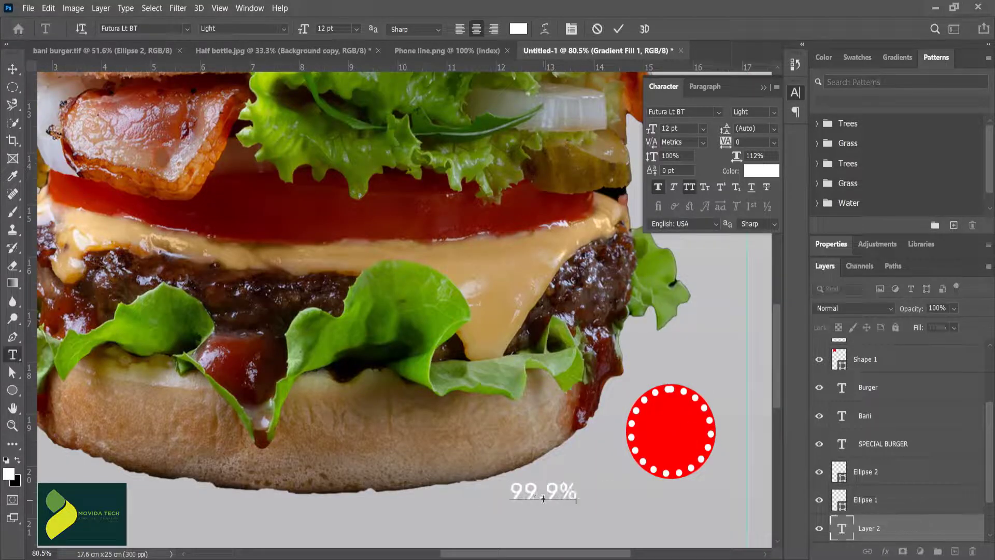
{"action": "double_click", "coordinate": [546, 517]}
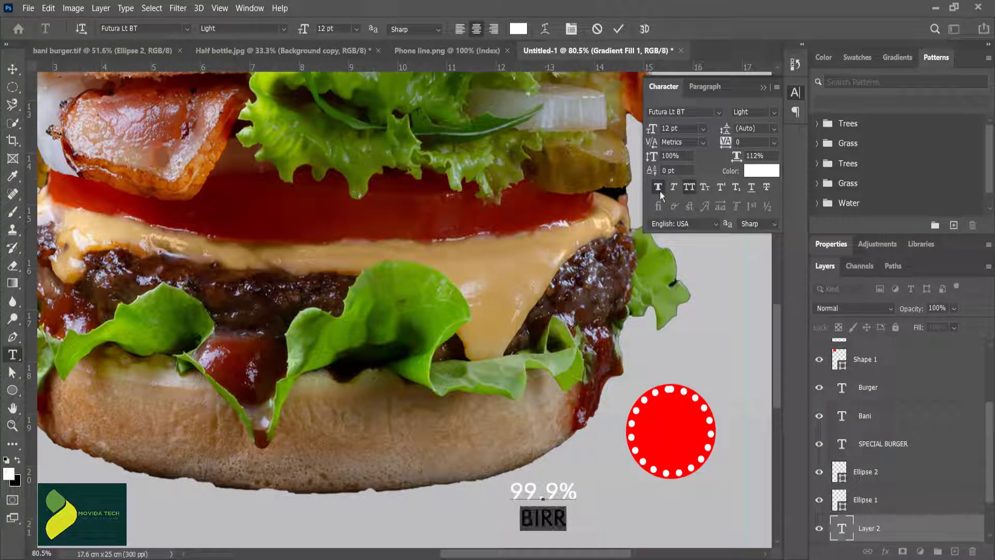
{"action": "left_click", "coordinate": [620, 30]}
Step: Move the price text onto the red circle and raise its layer above Ellipse 2
{"action": "key", "text": "v"}
{"action": "left_click_drag", "start_coordinate": [537, 499], "coordinate": [672, 432]}
{"action": "left_click_drag", "start_coordinate": [872, 527], "coordinate": [863, 464]}
Step: Set the price text to 11 pt with 88% horizontal scale
{"action": "double_click", "coordinate": [664, 425]}
{"action": "left_click_drag", "start_coordinate": [737, 158], "coordinate": [732, 160]}
{"action": "left_click_drag", "start_coordinate": [652, 131], "coordinate": [651, 132]}
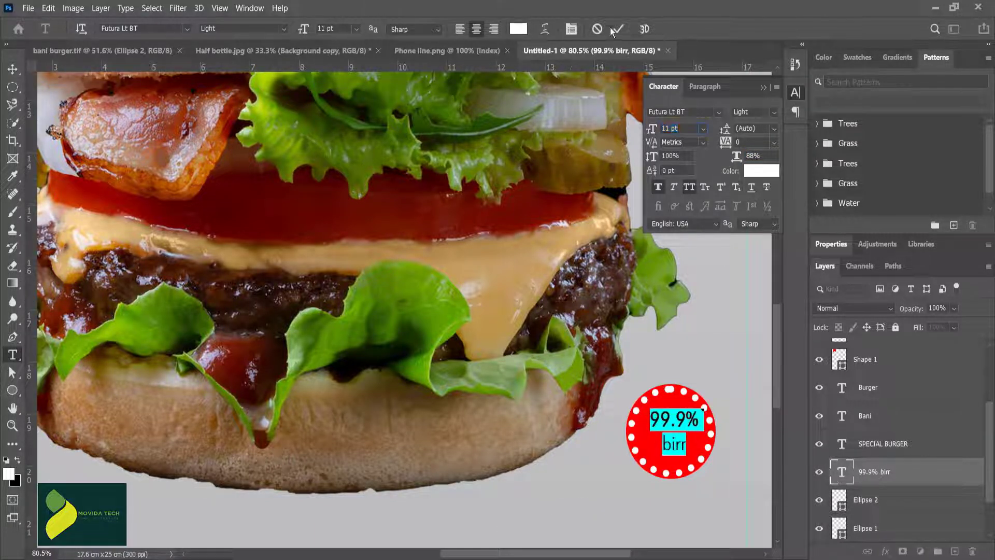
{"action": "left_click", "coordinate": [615, 31]}
Step: Move the price text and both badge circles up together, closer to the burger's lower edge
{"action": "left_click", "coordinate": [721, 373]}
{"action": "left_click_drag", "start_coordinate": [675, 426], "coordinate": [666, 383]}
{"action": "left_click", "coordinate": [723, 387]}
{"action": "left_click", "coordinate": [876, 445]}
{"action": "left_click", "coordinate": [697, 362]}
{"action": "left_click", "coordinate": [736, 445]}
{"action": "left_click", "coordinate": [885, 449]}
{"action": "left_click", "coordinate": [882, 505], "text": "shift"}
{"action": "left_click", "coordinate": [589, 482]}
{"action": "key", "text": "ctrl+0"}
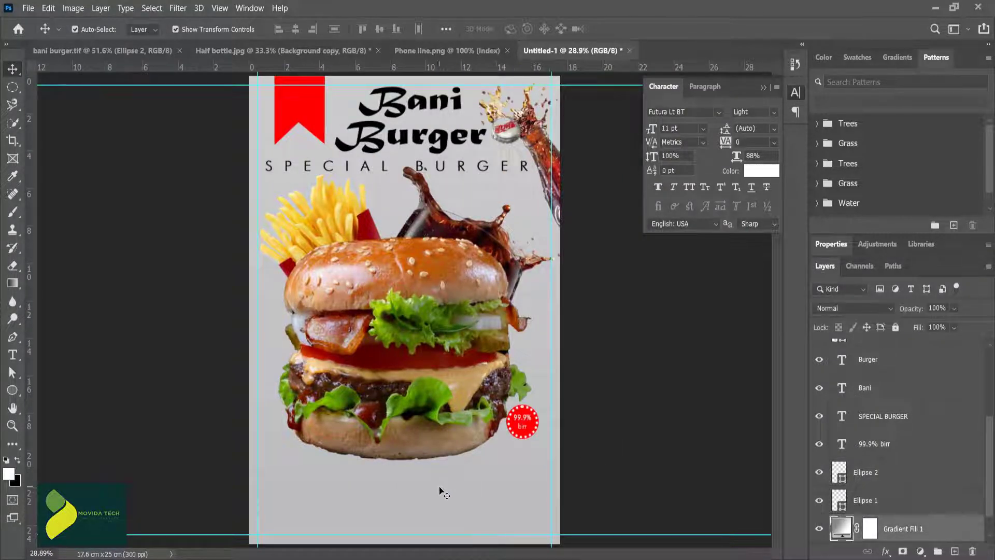
Step: Add a layer mask to the burger and paint along the bottom bun's rough edge with a soft black brush
{"action": "scroll", "coordinate": [407, 501], "scroll_direction": "up", "scroll_amount": 3}
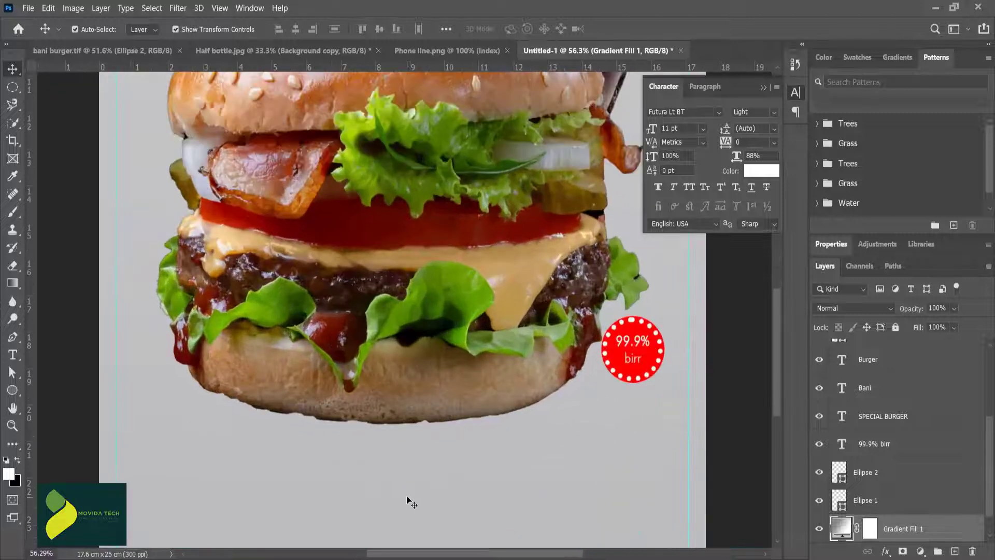
{"action": "scroll", "coordinate": [407, 501], "scroll_direction": "down", "scroll_amount": 1}
{"action": "left_click", "coordinate": [421, 362]}
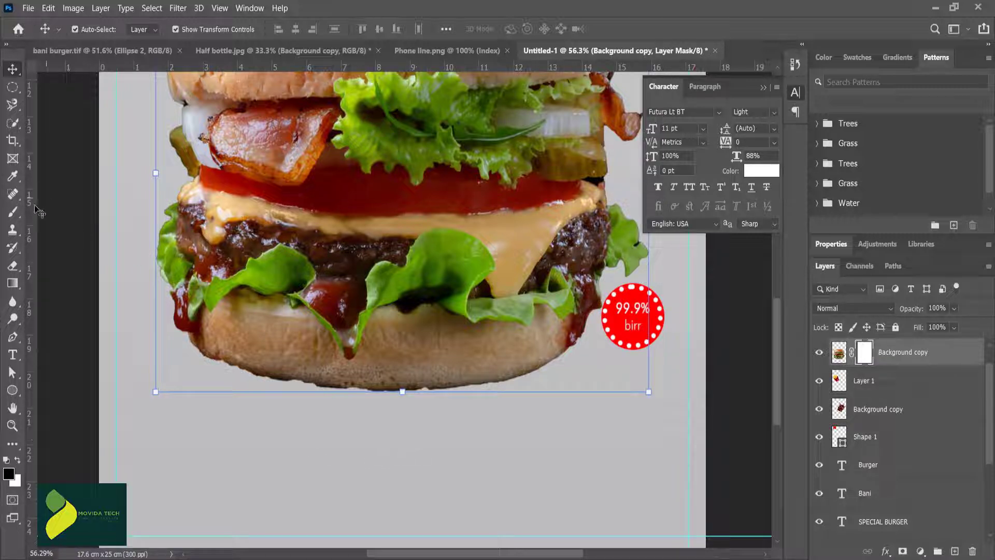
{"action": "left_click", "coordinate": [13, 211]}
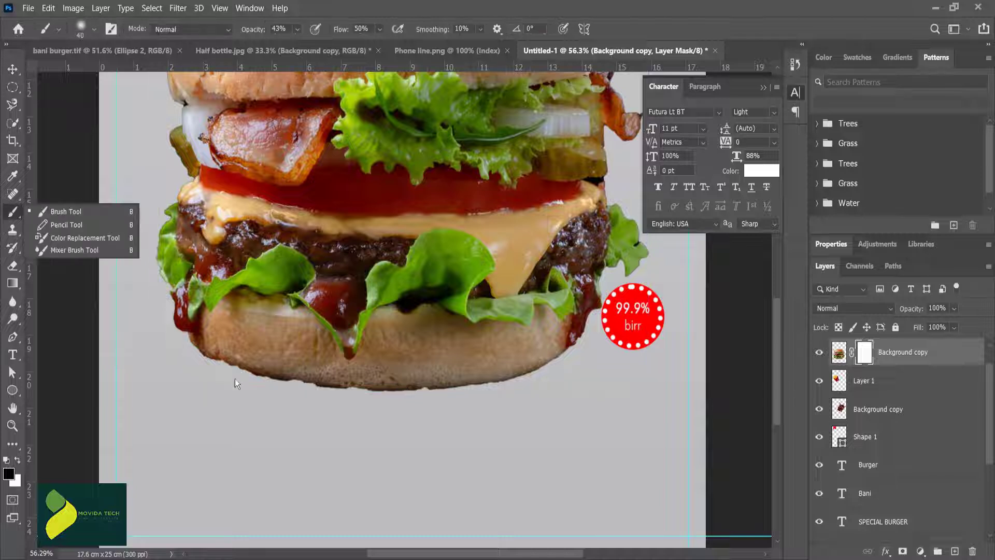
{"action": "left_click", "coordinate": [81, 216]}
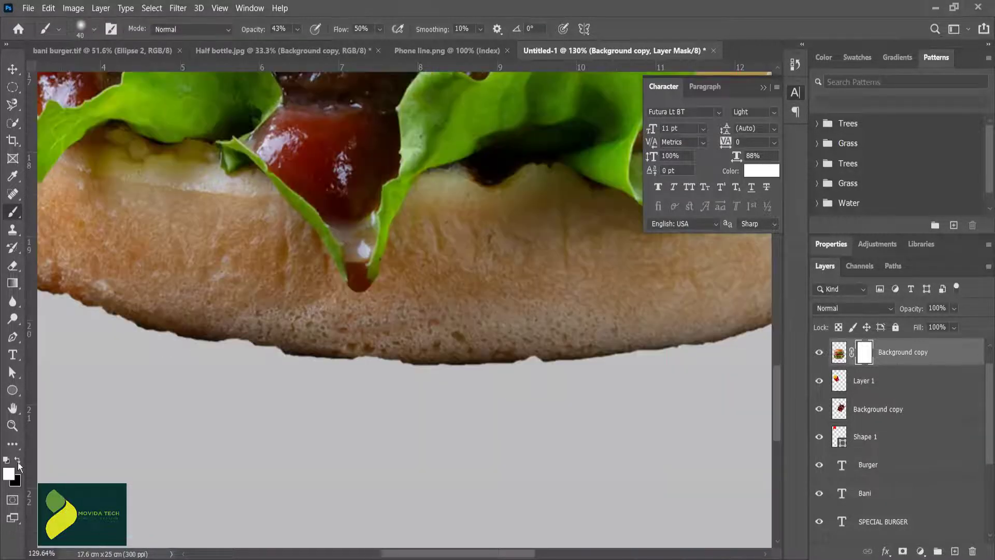
{"action": "left_click", "coordinate": [18, 460]}
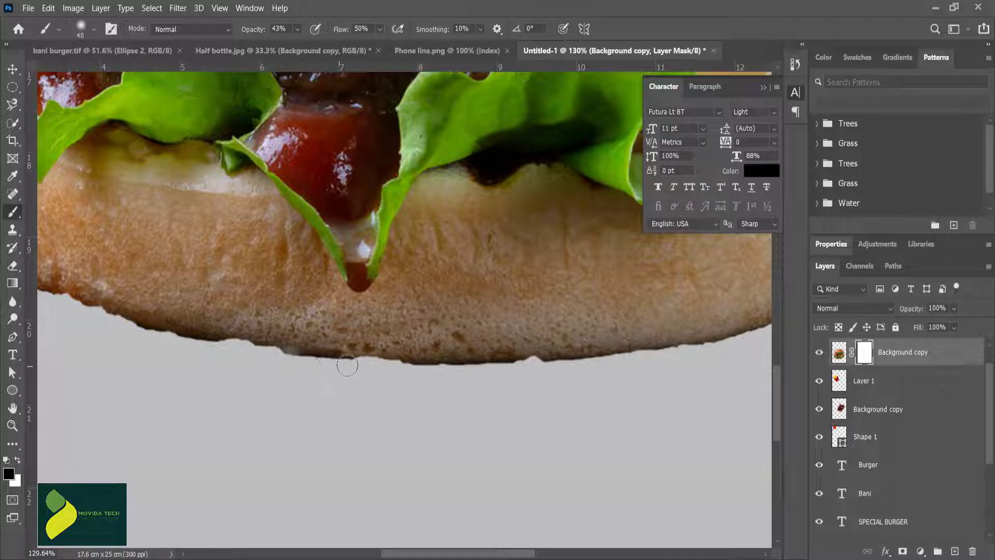
{"action": "left_click_drag", "start_coordinate": [354, 364], "coordinate": [245, 347]}
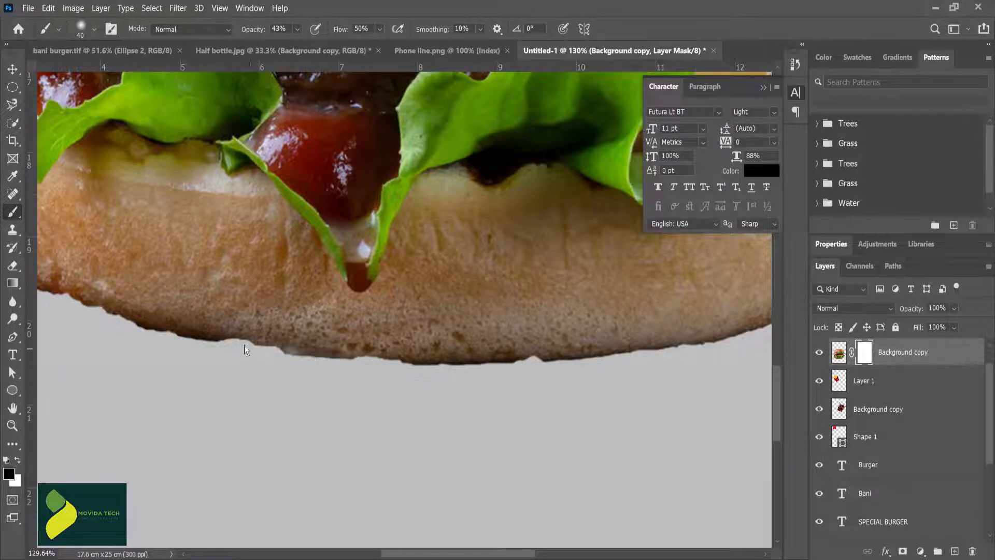
{"action": "left_click_drag", "start_coordinate": [149, 338], "coordinate": [82, 312]}
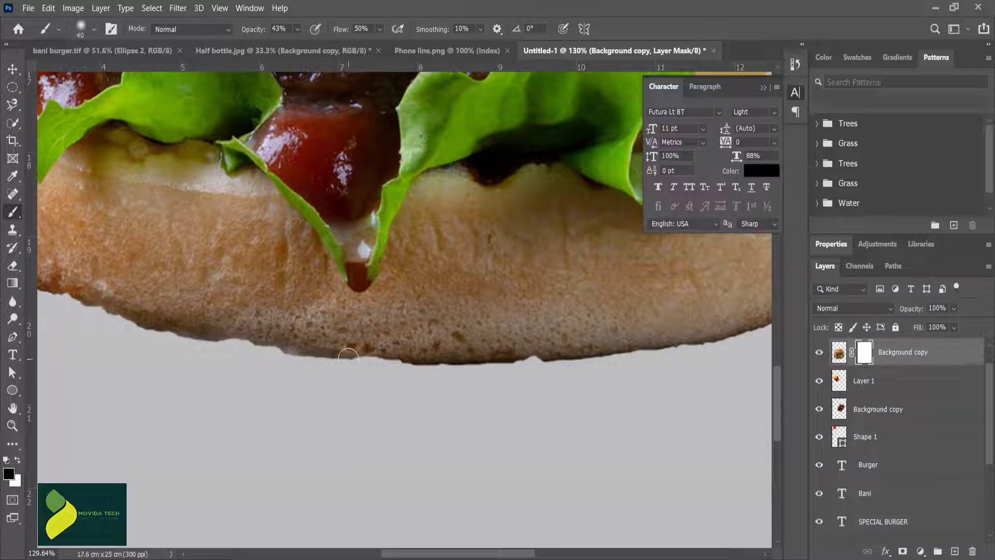
{"action": "mouse_move", "coordinate": [348, 356]}
{"action": "left_mouse_down"}
{"action": "mouse_move", "coordinate": [481, 364]}
{"action": "mouse_move", "coordinate": [651, 352]}
{"action": "left_mouse_up"}
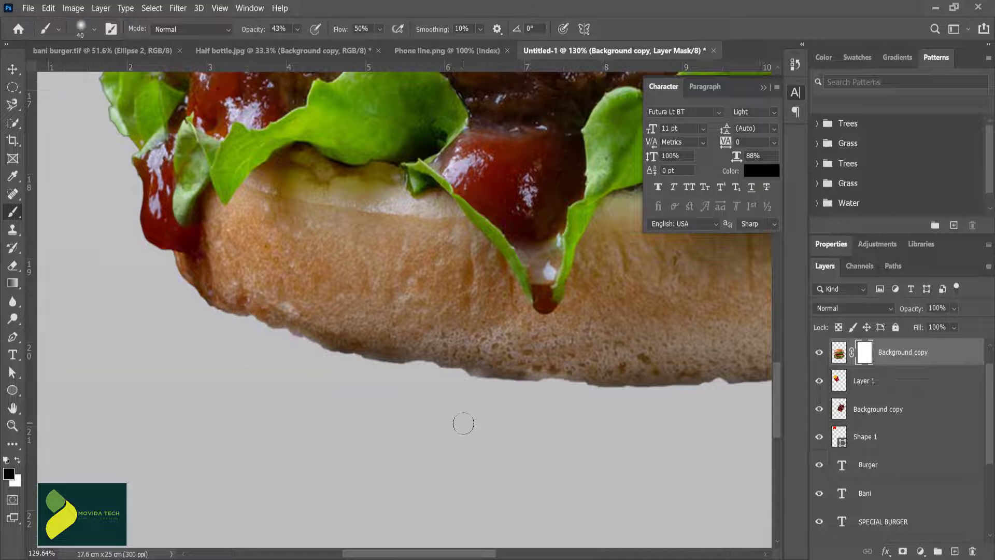
{"action": "key", "text": "ctrl+0"}
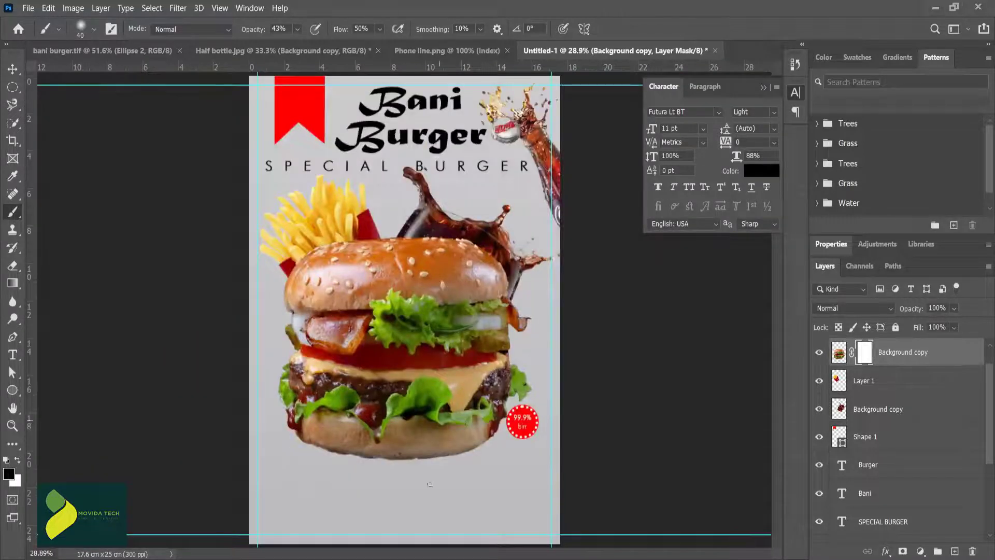
Step: Create a new empty layer above the burger layer
{"action": "scroll", "coordinate": [425, 518], "scroll_direction": "up", "scroll_amount": 3}
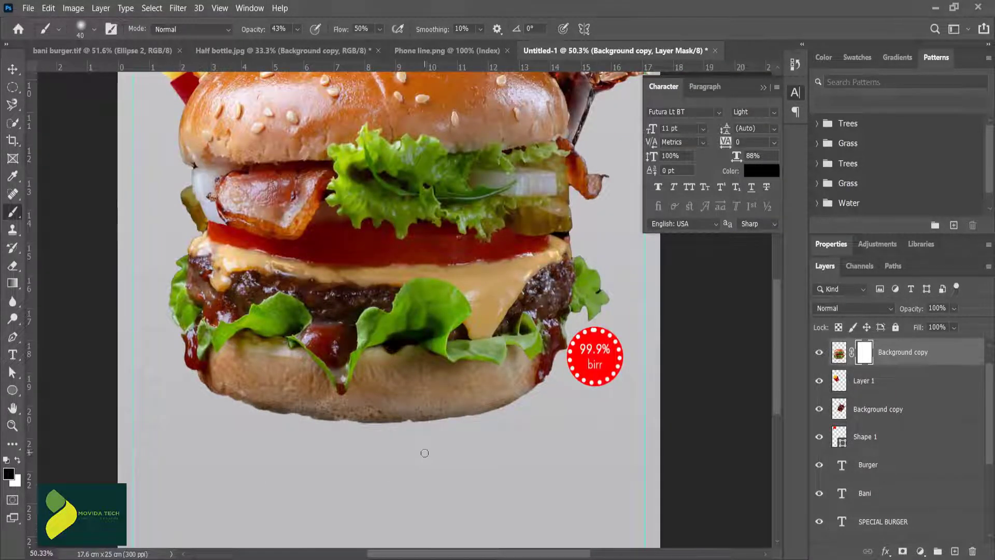
{"action": "key", "text": "v"}
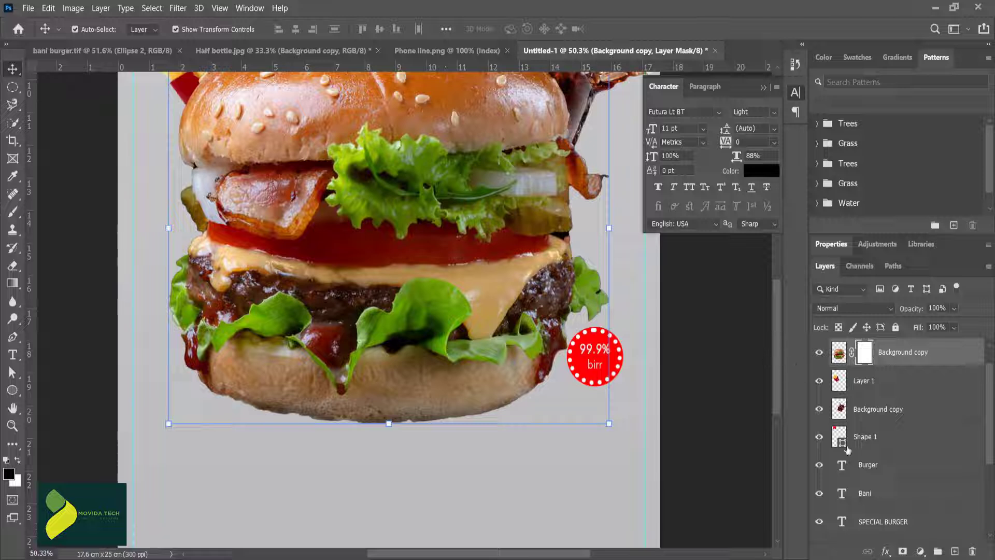
{"action": "left_click", "coordinate": [955, 551]}
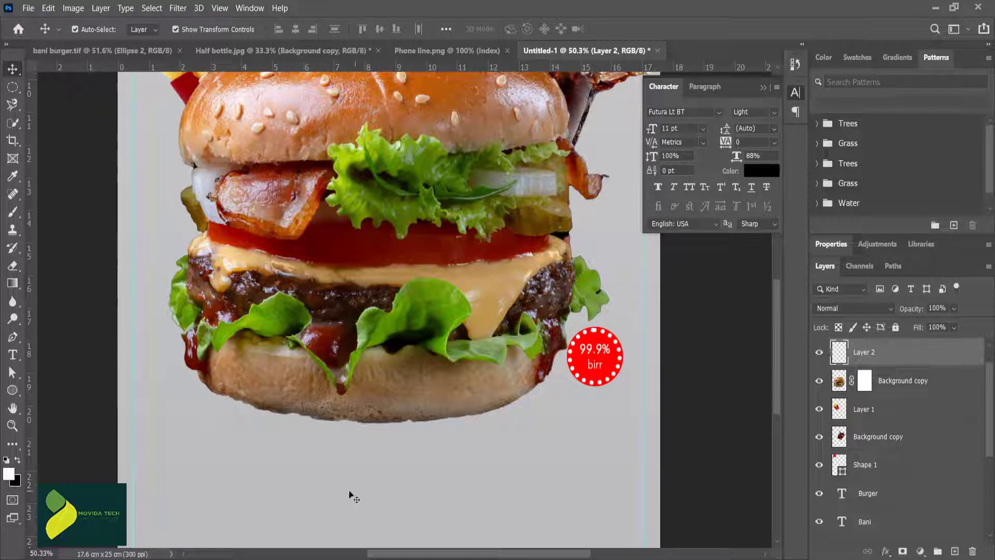
Step: Enlarge the soft black brush to 900 px and build up a dark round spot below the burger on the new layer
{"action": "left_click", "coordinate": [16, 216]}
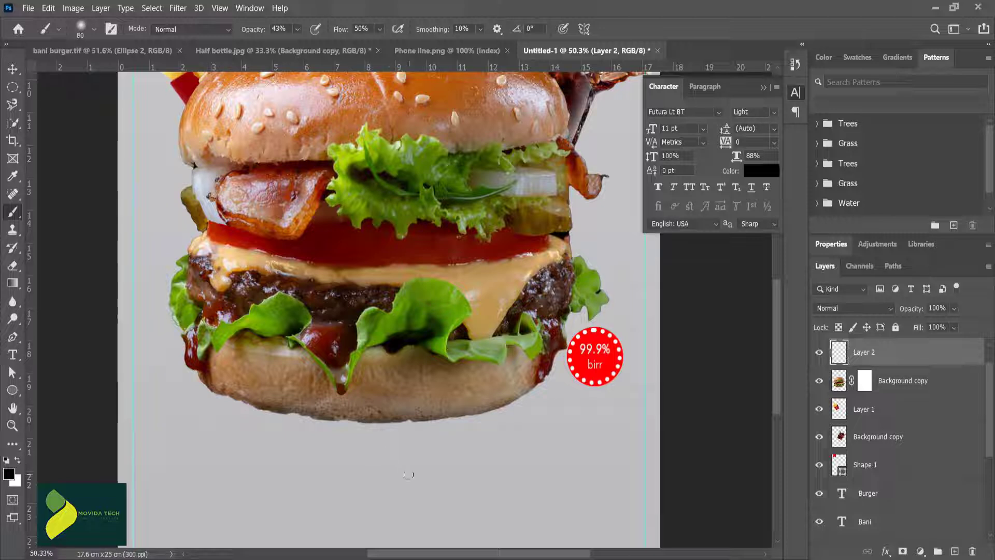
{"action": "key", "text": "bracketright"}
{"action": "key", "text": "bracketright"}
{"action": "key", "text": "bracketright"}
{"action": "key", "text": "bracketright"}
{"action": "key", "text": "bracketright"}
{"action": "key", "text": "bracketright"}
{"action": "key", "text": "bracketright"}
{"action": "key", "text": "bracketright"}
{"action": "key", "text": "bracketright"}
{"action": "key", "text": "bracketright"}
{"action": "key", "text": "bracketright"}
{"action": "scroll", "coordinate": [399, 466], "scroll_direction": "down", "scroll_amount": 3}
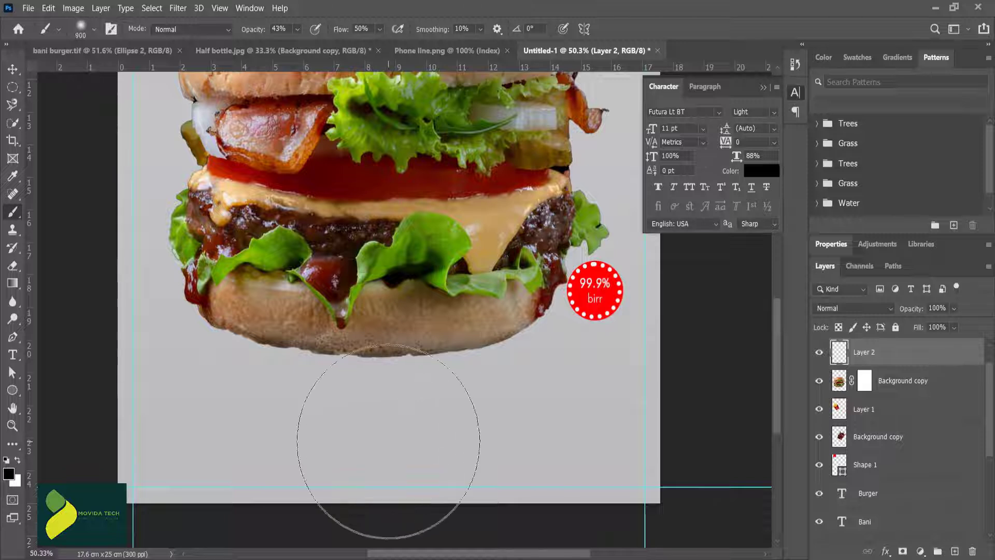
{"action": "key", "text": "bracketright"}
{"action": "key", "text": "bracketright"}
{"action": "key", "text": "bracketright"}
{"action": "left_click", "coordinate": [383, 429]}
{"action": "left_click", "coordinate": [384, 429]}
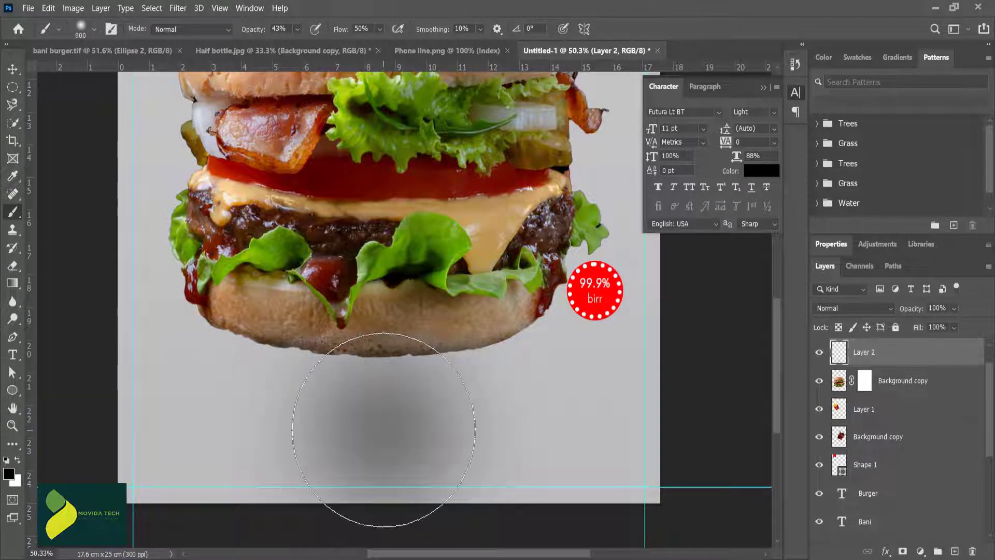
{"action": "left_click", "coordinate": [383, 429]}
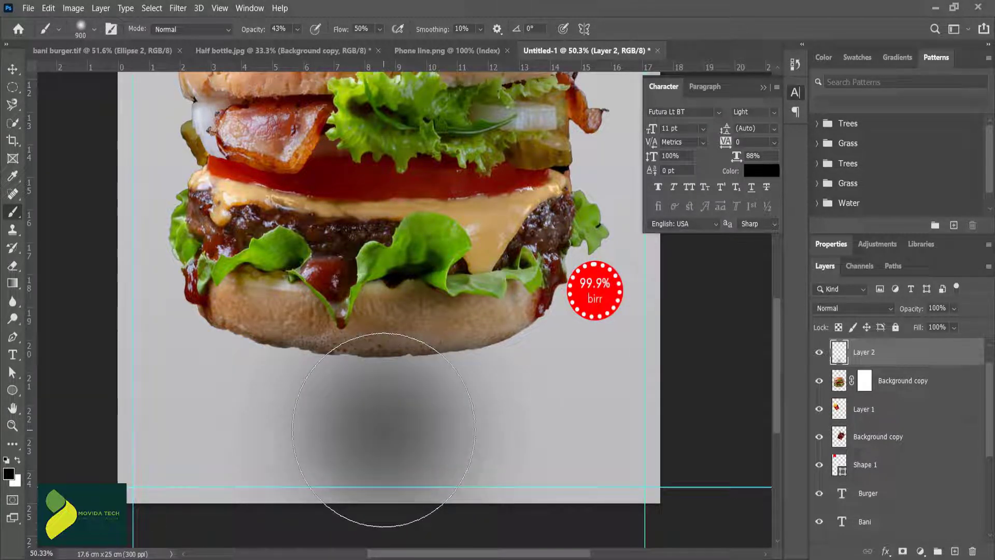
{"action": "left_click", "coordinate": [383, 430]}
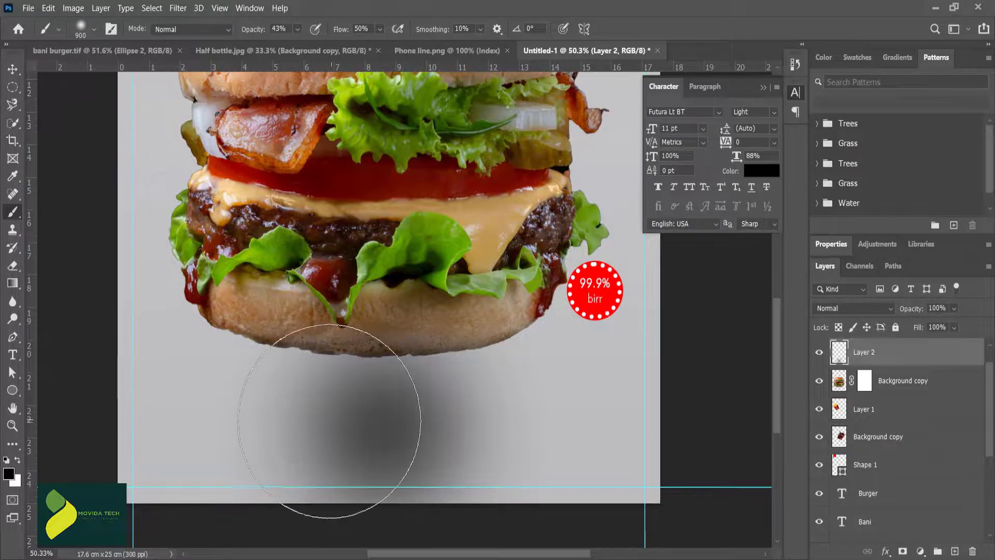
Step: Squash the dark spot to 11.66% height and place it as a flat shadow just below the bottom bun
{"action": "key", "text": "v"}
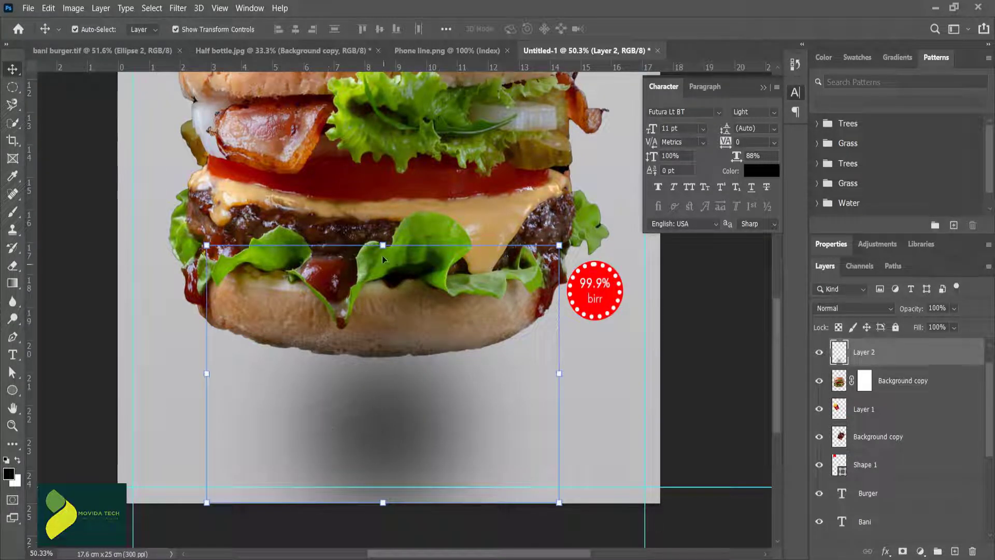
{"action": "left_click_drag", "start_coordinate": [389, 258], "coordinate": [370, 406]}
{"action": "left_click_drag", "start_coordinate": [375, 469], "coordinate": [372, 380]}
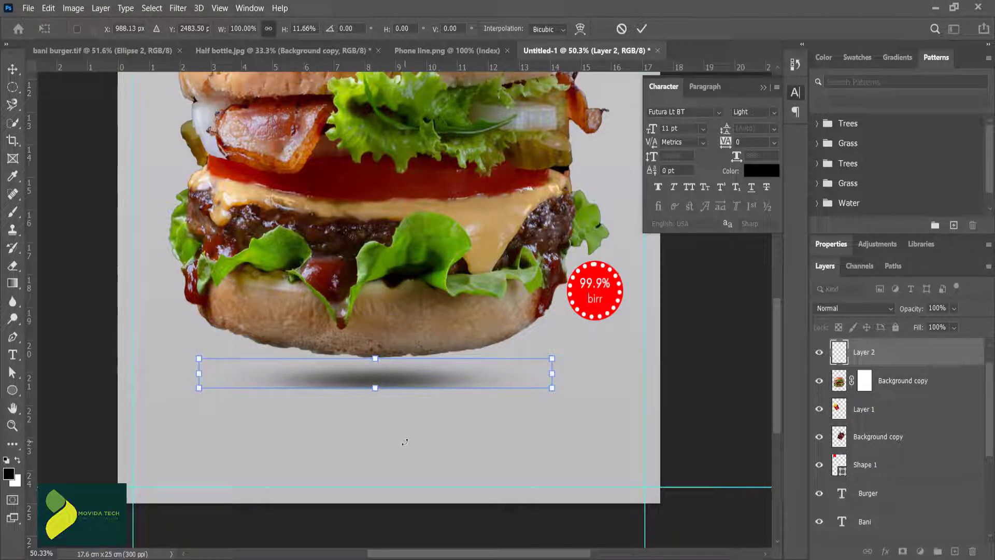
{"action": "left_click", "coordinate": [642, 29]}
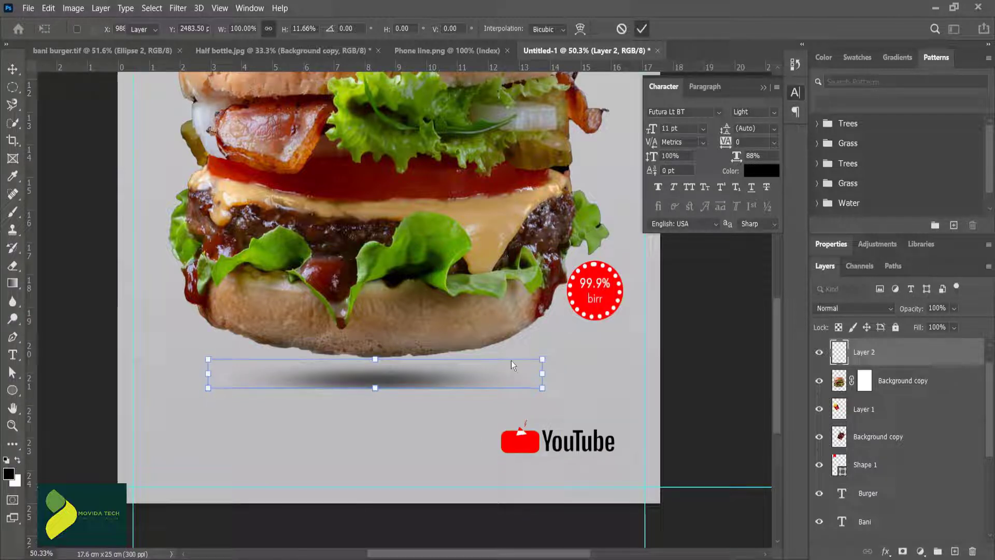
{"action": "left_click", "coordinate": [461, 474]}
Step: Commit the shadow's transform and soften it with a Gaussian Blur of 15.3 pixels radius
{"action": "left_click", "coordinate": [424, 380]}
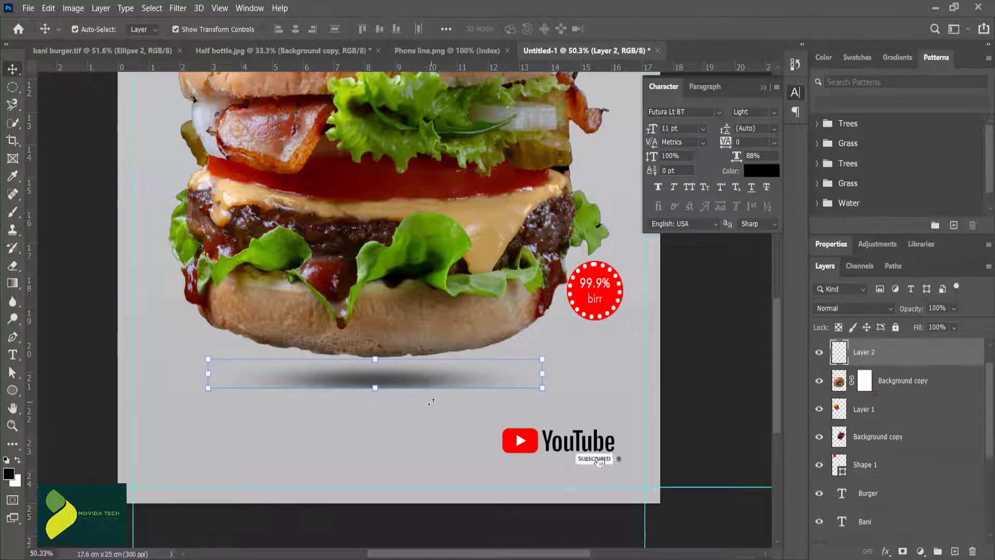
{"action": "left_click", "coordinate": [176, 9]}
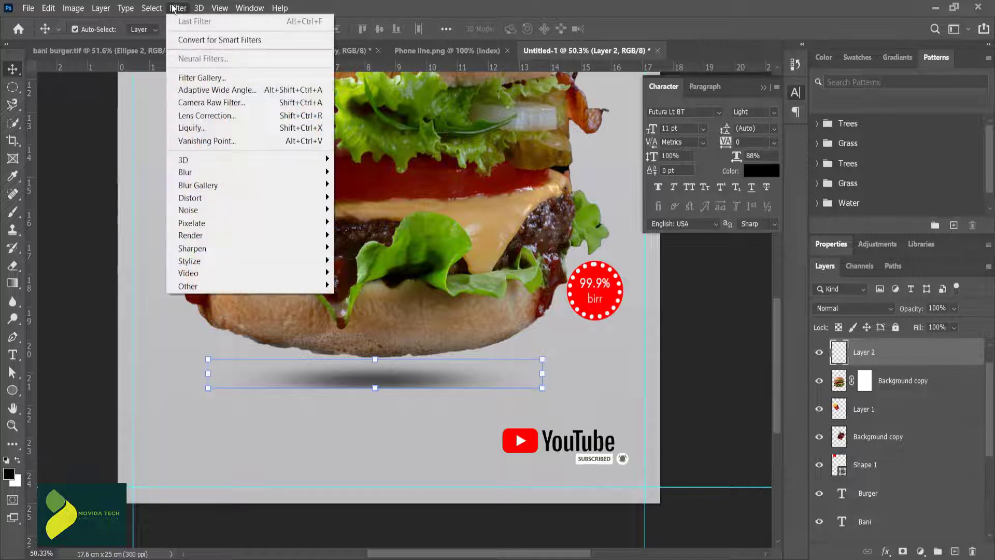
{"action": "mouse_move", "coordinate": [210, 172]}
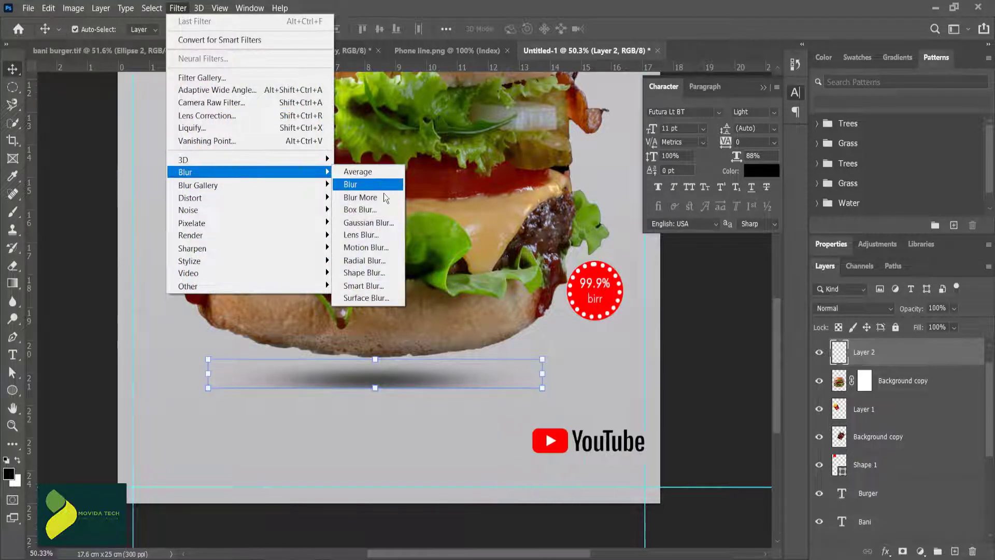
{"action": "left_click", "coordinate": [368, 222]}
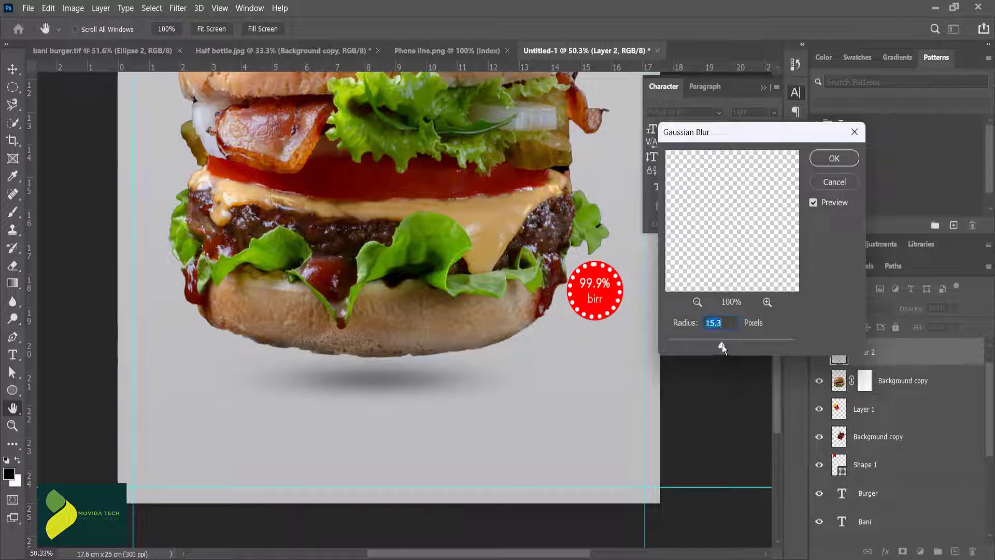
{"action": "left_click", "coordinate": [831, 159]}
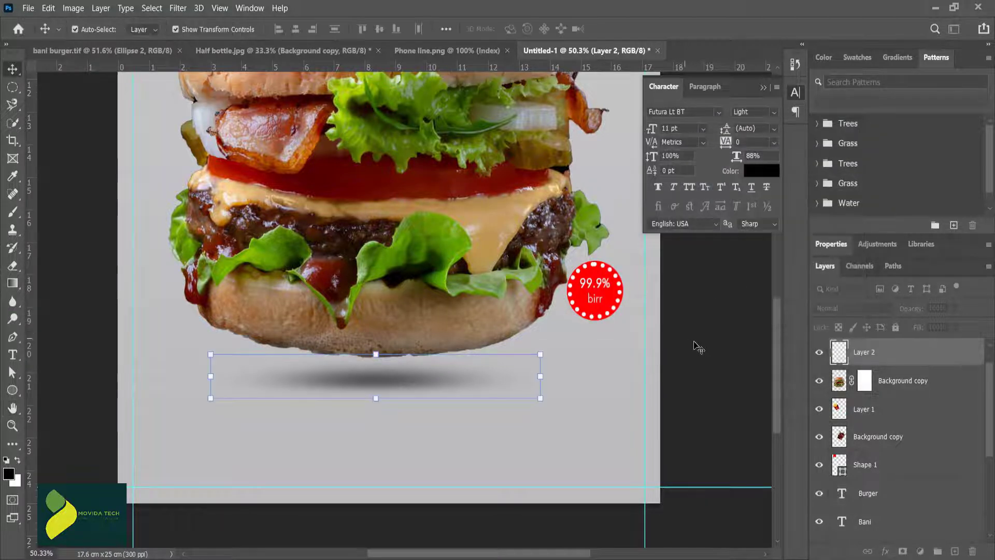
{"action": "left_click", "coordinate": [709, 339]}
Step: Widen the blurred shadow to 157.12% so it spreads beneath the whole burger
{"action": "left_click", "coordinate": [386, 394]}
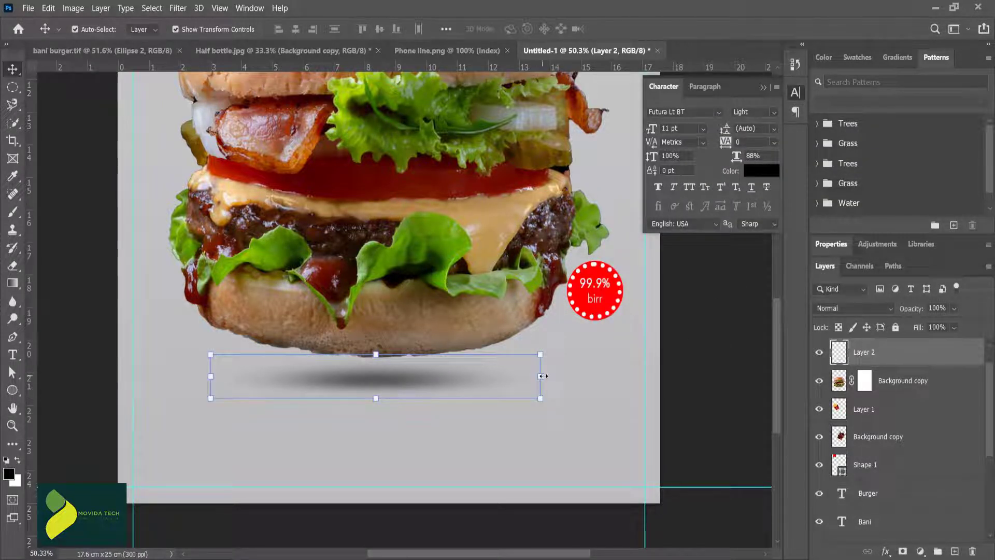
{"action": "left_click_drag", "start_coordinate": [542, 376], "coordinate": [635, 373]}
{"action": "left_click_drag", "start_coordinate": [210, 376], "coordinate": [116, 373]}
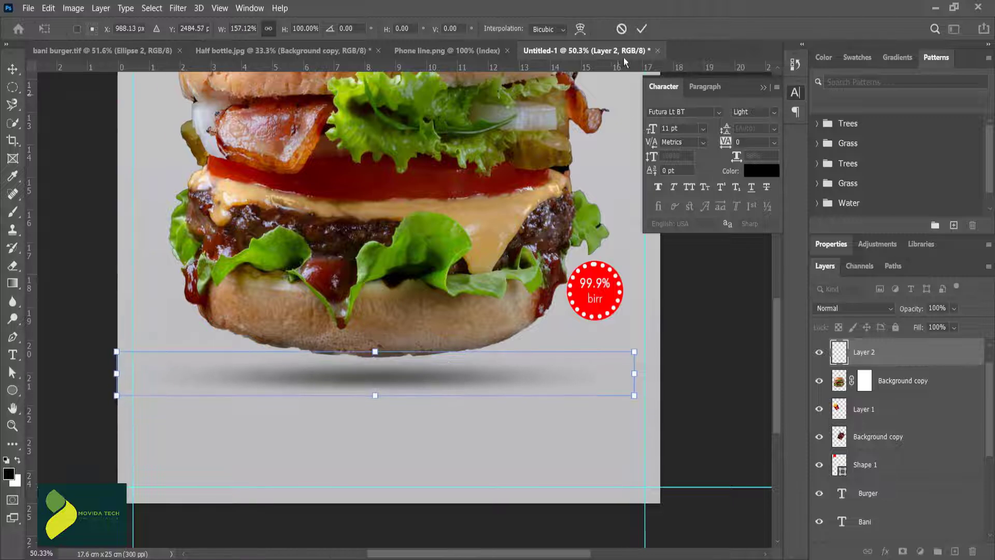
{"action": "left_click", "coordinate": [641, 29]}
{"action": "left_click", "coordinate": [424, 477]}
{"action": "scroll", "coordinate": [424, 477], "scroll_direction": "down", "scroll_amount": 4}
{"action": "left_click", "coordinate": [403, 411]}
{"action": "key", "text": "shift+Up"}
{"action": "key", "text": "shift+Up"}
{"action": "left_click", "coordinate": [413, 429]}
{"action": "left_click", "coordinate": [411, 410]}
{"action": "left_click", "coordinate": [415, 453]}
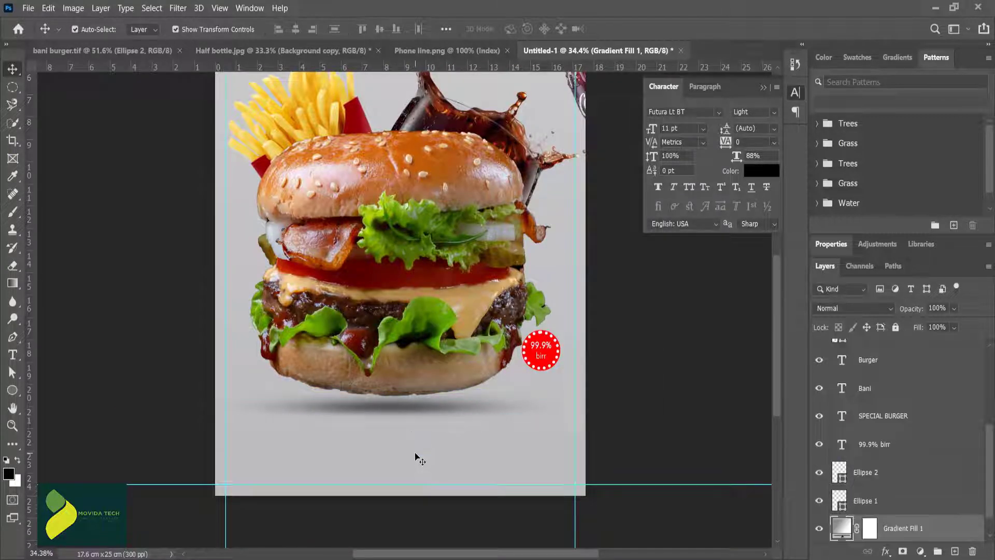
Step: Draw a 759 x 316 px rectangle in the poster's lower-left area below the burger and fill it red
{"action": "scroll", "coordinate": [417, 457], "scroll_direction": "up", "scroll_amount": 2}
{"action": "scroll", "coordinate": [302, 499], "scroll_direction": "down", "scroll_amount": 1}
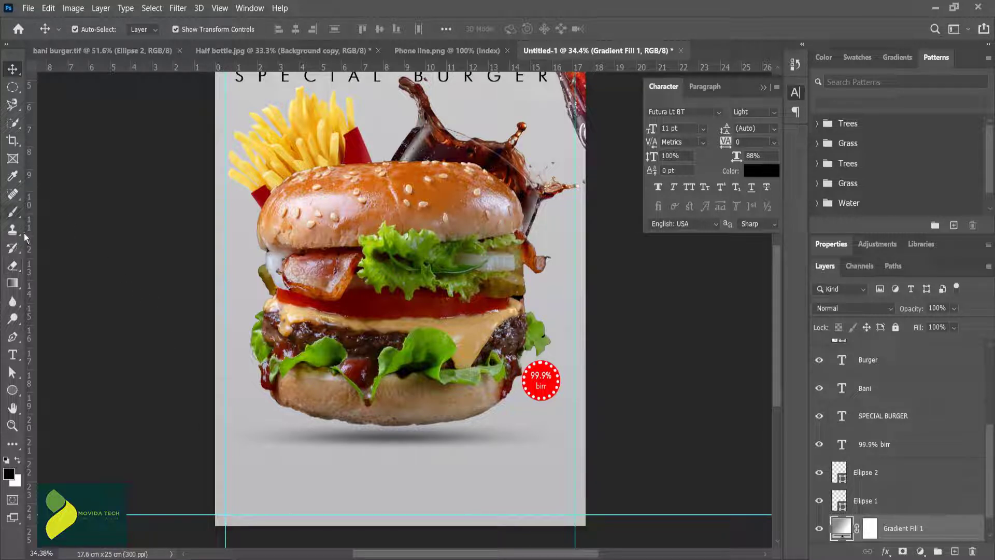
{"action": "left_click", "coordinate": [13, 395]}
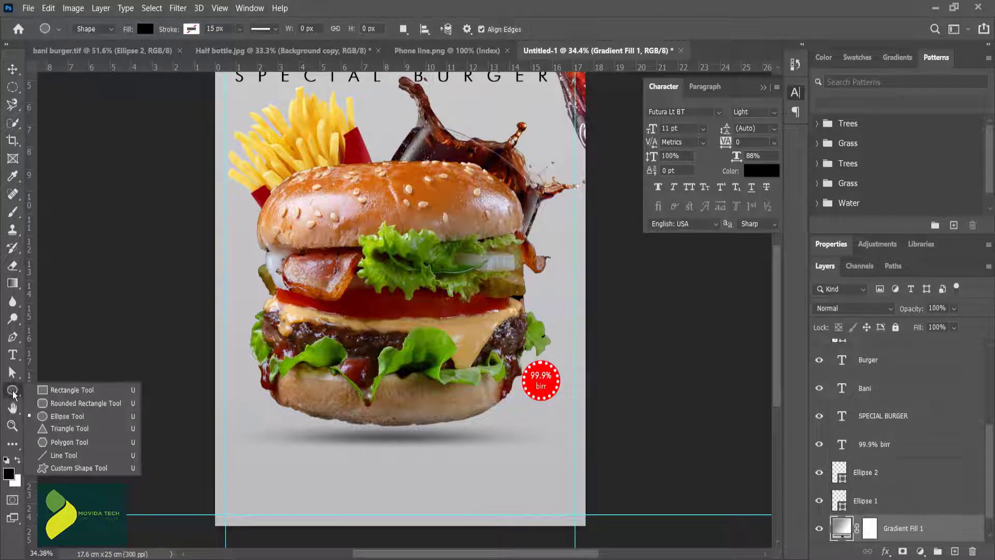
{"action": "left_click", "coordinate": [57, 386]}
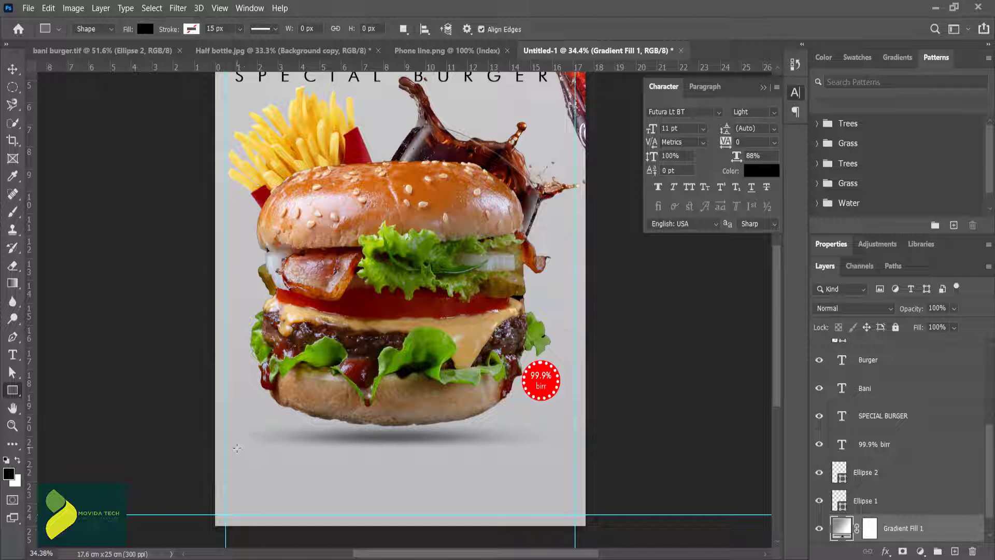
{"action": "left_click_drag", "start_coordinate": [234, 455], "coordinate": [369, 516]}
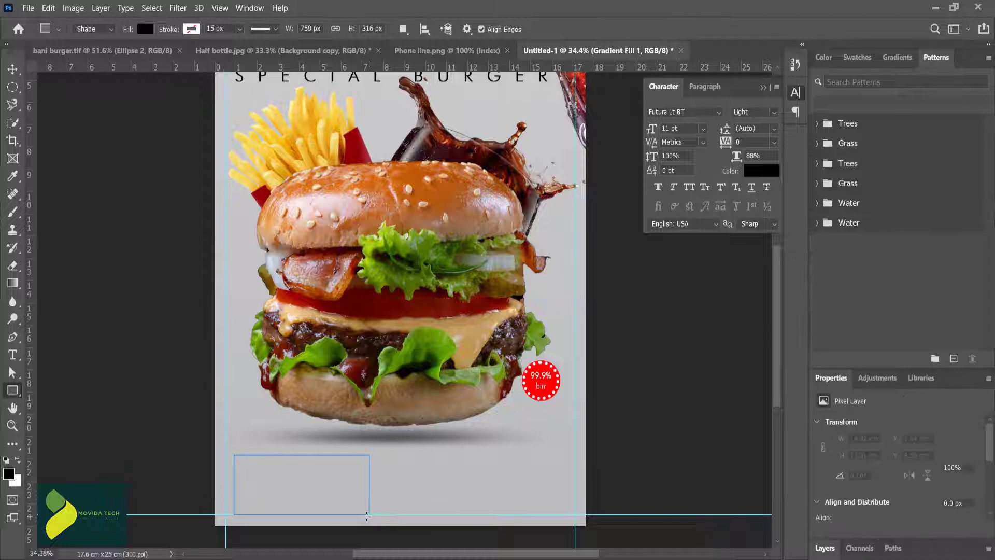
{"action": "left_click", "coordinate": [145, 29]}
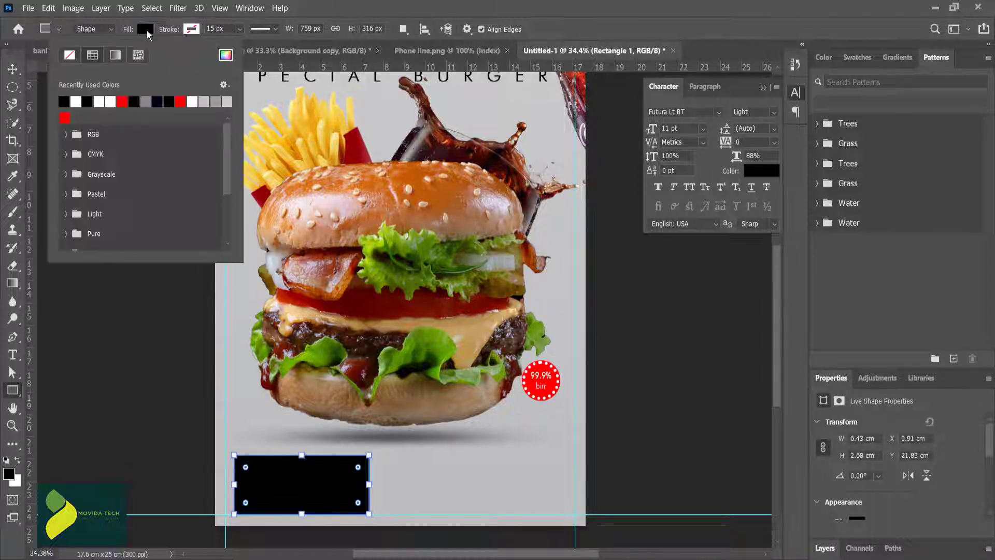
{"action": "left_click", "coordinate": [65, 117]}
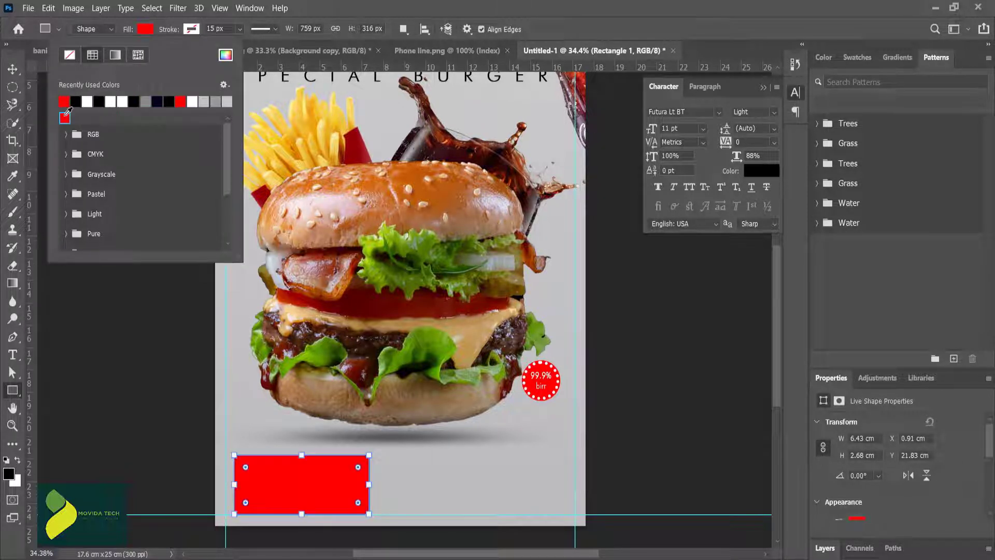
Step: Round all four corners of the red rectangle
{"action": "left_click", "coordinate": [12, 69]}
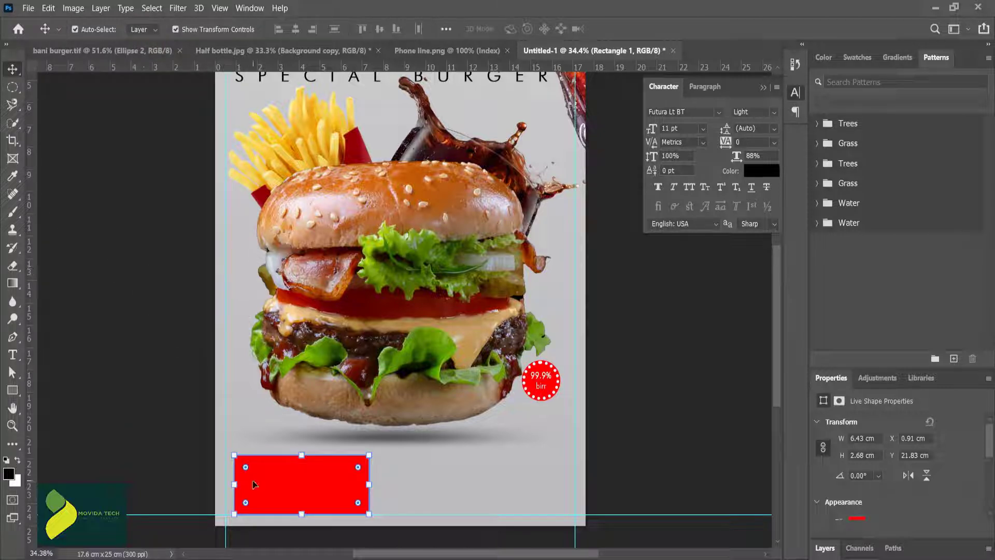
{"action": "left_click_drag", "start_coordinate": [245, 469], "coordinate": [249, 471]}
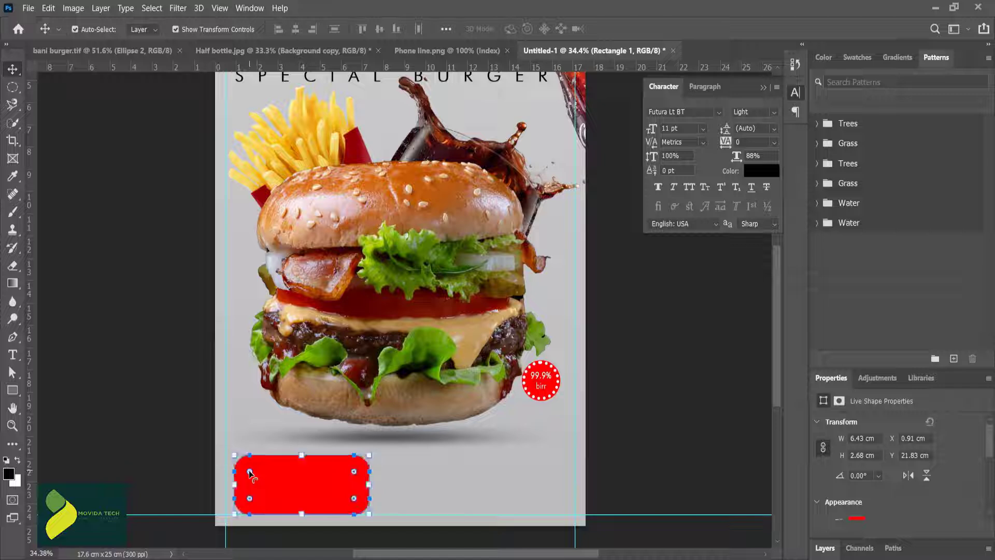
{"action": "left_click", "coordinate": [89, 262]}
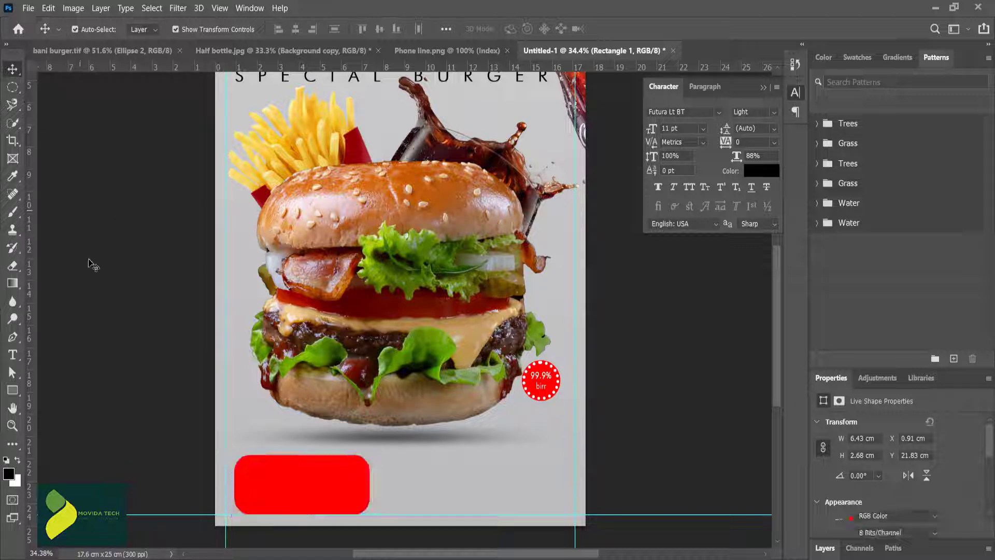
{"action": "left_click", "coordinate": [288, 486]}
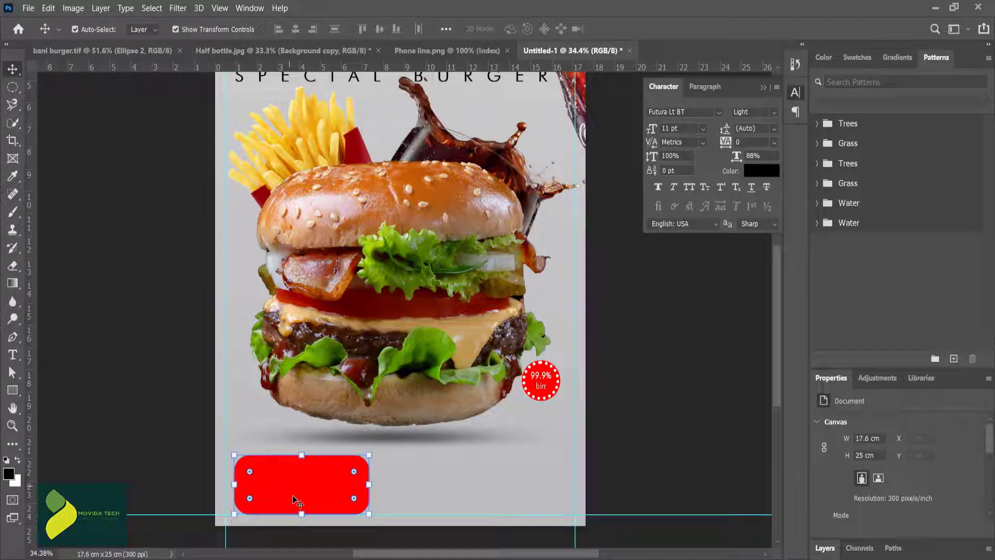
{"action": "left_click", "coordinate": [420, 484]}
Step: Add the text "Order Now" in 23 pt Futura Lt BT Light and place it near the red box's upper edge
{"action": "key", "text": "t"}
{"action": "left_click", "coordinate": [381, 468]}
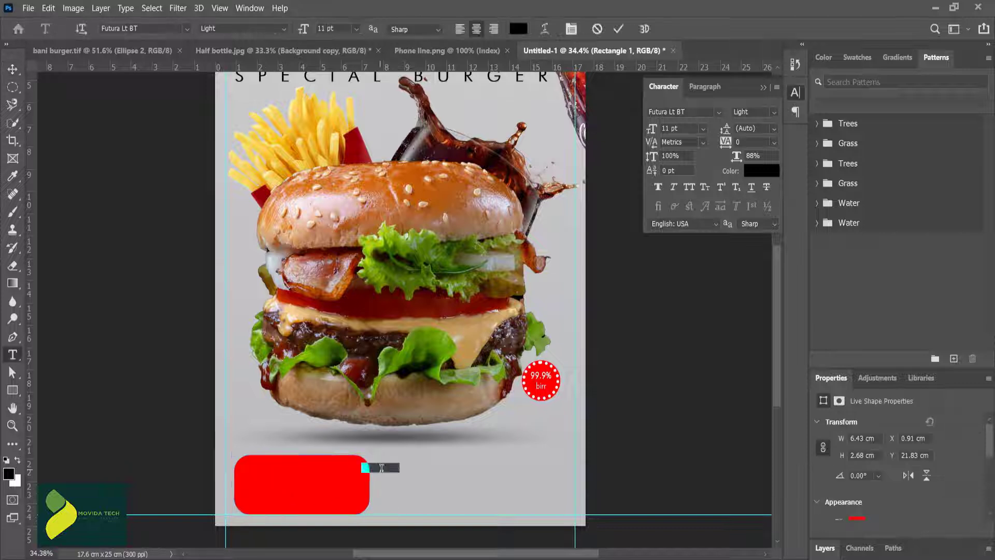
{"action": "key", "text": "ctrl+a"}
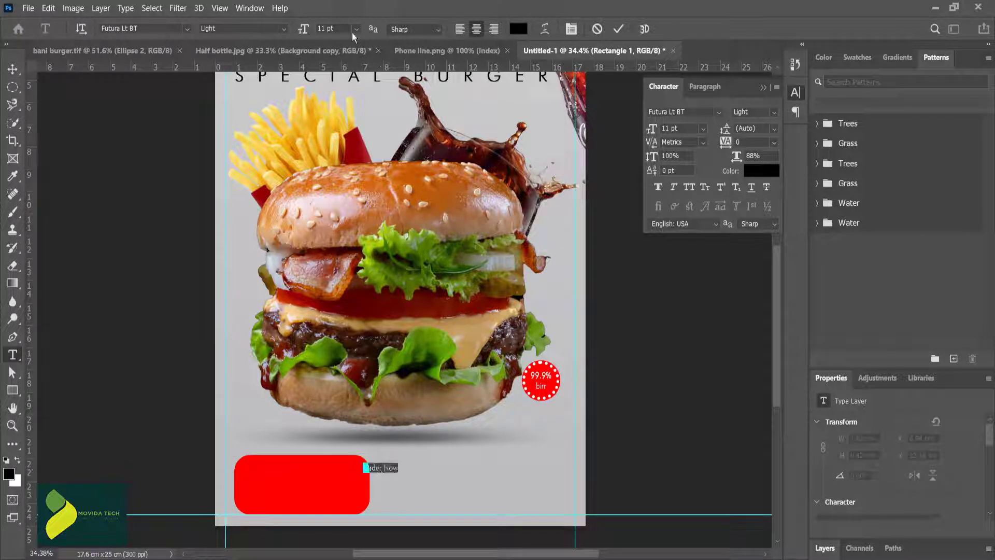
{"action": "left_click_drag", "start_coordinate": [302, 29], "coordinate": [309, 29]}
{"action": "left_click", "coordinate": [619, 29]}
{"action": "key", "text": "v"}
{"action": "left_click_drag", "start_coordinate": [371, 467], "coordinate": [292, 470]}
{"action": "double_click", "coordinate": [290, 469]}
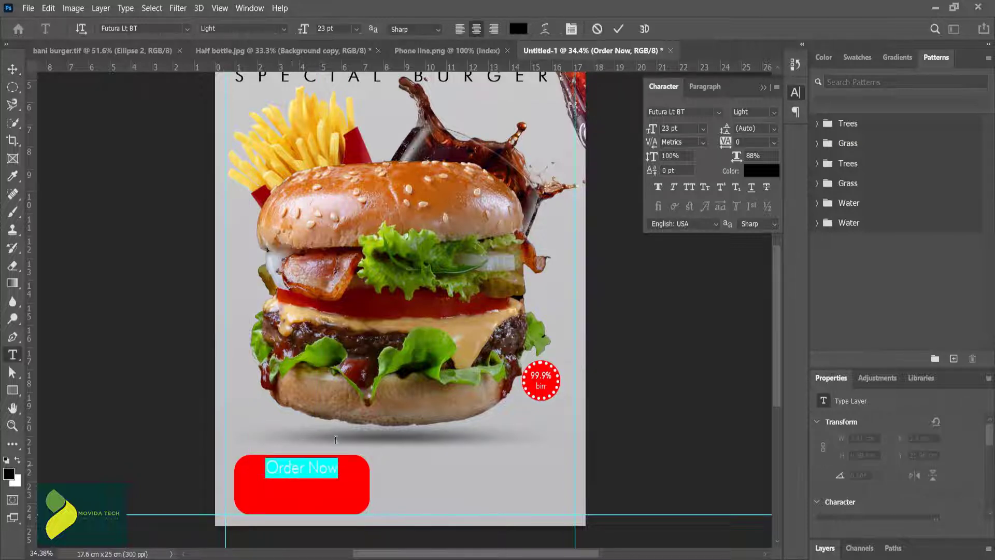
{"action": "left_click", "coordinate": [284, 30]}
{"action": "left_click", "coordinate": [255, 43]}
{"action": "left_click", "coordinate": [618, 29]}
{"action": "key", "text": "v"}
{"action": "left_click", "coordinate": [329, 443]}
Step: Stretch the red box to the right until it is about 9.06 cm wide
{"action": "scroll", "coordinate": [327, 434], "scroll_direction": "up", "scroll_amount": 3}
{"action": "scroll", "coordinate": [328, 511], "scroll_direction": "down", "scroll_amount": 1}
{"action": "left_click", "coordinate": [328, 511]}
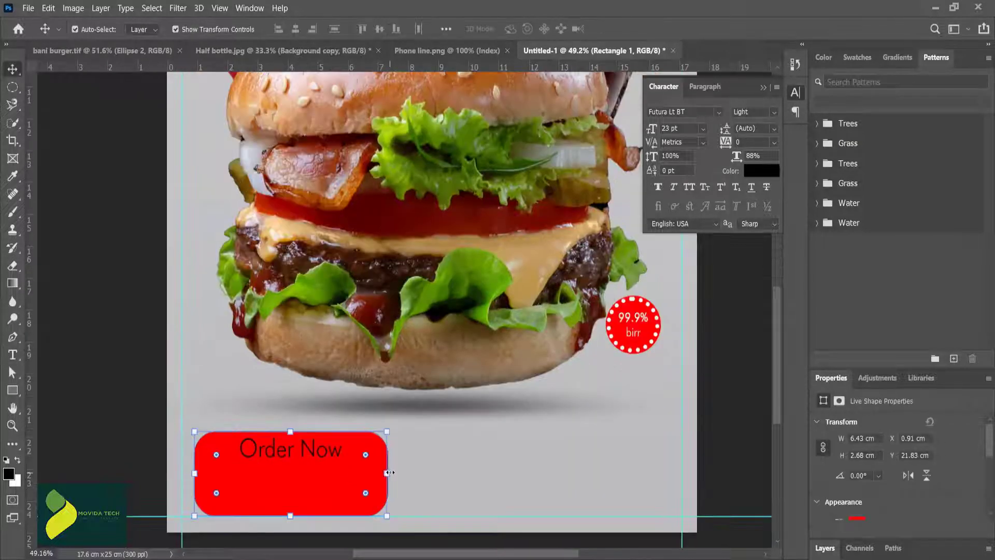
{"action": "left_click_drag", "start_coordinate": [387, 473], "coordinate": [466, 473]}
{"action": "key", "text": "Return"}
Step: Replace the text on the red box with "ORDER NOW" in capitals
{"action": "double_click", "coordinate": [316, 455]}
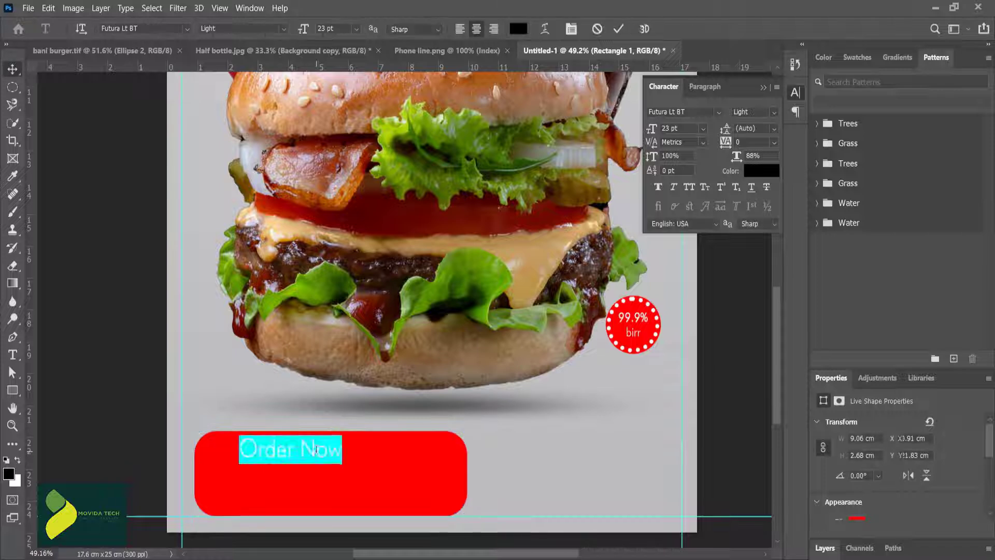
{"action": "left_click", "coordinate": [317, 452]}
{"action": "key", "text": "BackSpace"}
{"action": "type", "text": "n"}
{"action": "key", "text": "ctrl+a"}
{"action": "type", "text": "ORDER"}
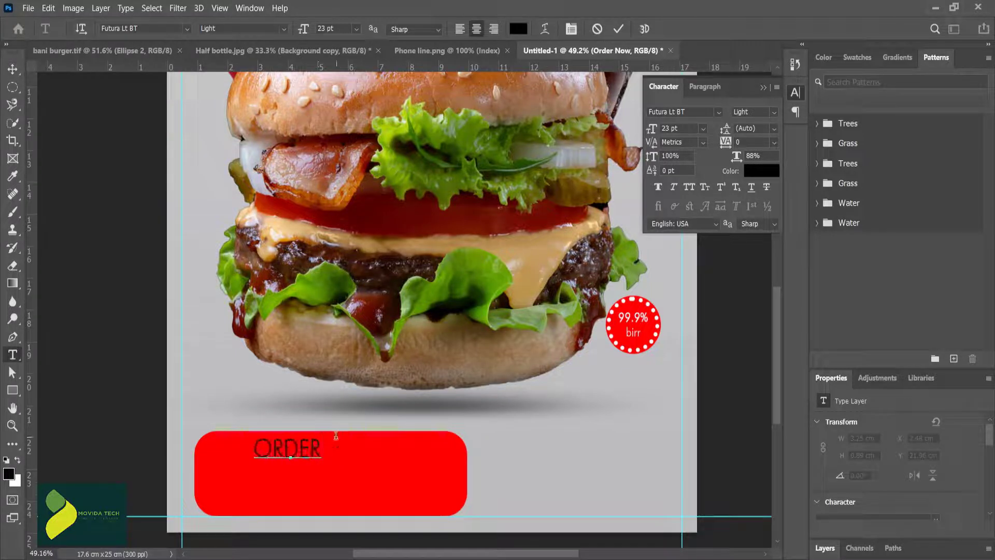
{"action": "type", "text": " NOW"}
Step: Set the tracking of "ORDER NOW" to 540 and reposition the line on the red box
{"action": "key", "text": "ctrl+a"}
{"action": "key", "text": "ctrl+Return"}
{"action": "key", "text": "v"}
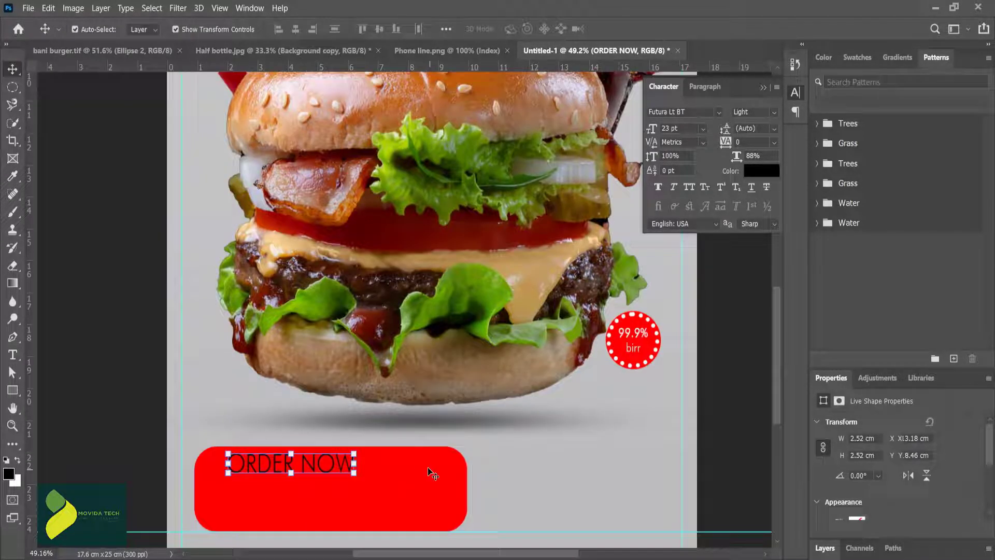
{"action": "left_click_drag", "start_coordinate": [726, 141], "coordinate": [746, 147]}
{"action": "left_click_drag", "start_coordinate": [288, 461], "coordinate": [317, 466]}
Step: Set "ORDER NOW" to 20 pt Futura BdCn BT Bold and center it horizontally in the red box
{"action": "double_click", "coordinate": [327, 467]}
{"action": "key", "text": "ctrl+a"}
{"action": "left_click", "coordinate": [326, 29]}
{"action": "scroll", "coordinate": [326, 29], "scroll_direction": "down", "scroll_amount": 3}
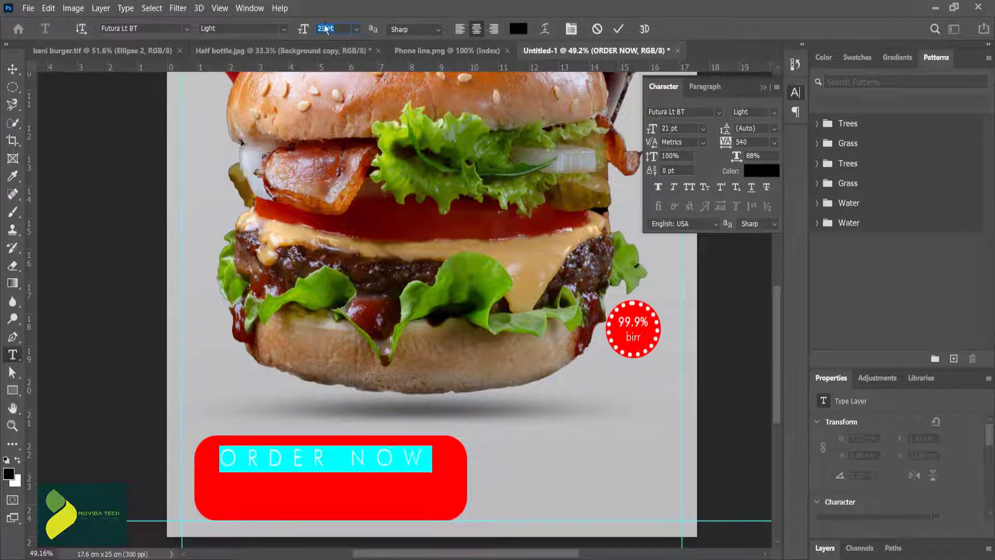
{"action": "left_click", "coordinate": [152, 28]}
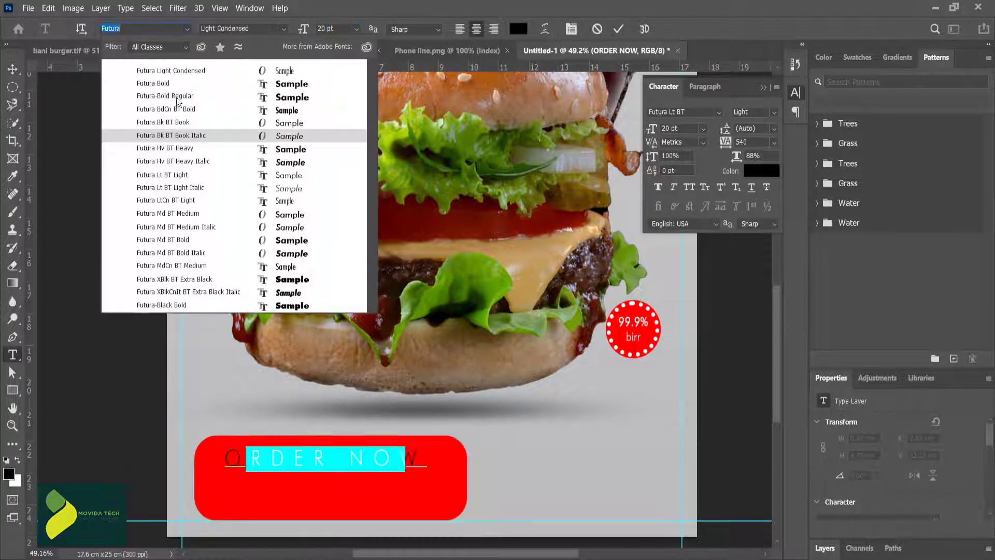
{"action": "left_click", "coordinate": [184, 113]}
{"action": "left_click", "coordinate": [618, 32]}
{"action": "left_click", "coordinate": [337, 415]}
{"action": "left_click_drag", "start_coordinate": [297, 462], "coordinate": [302, 462]}
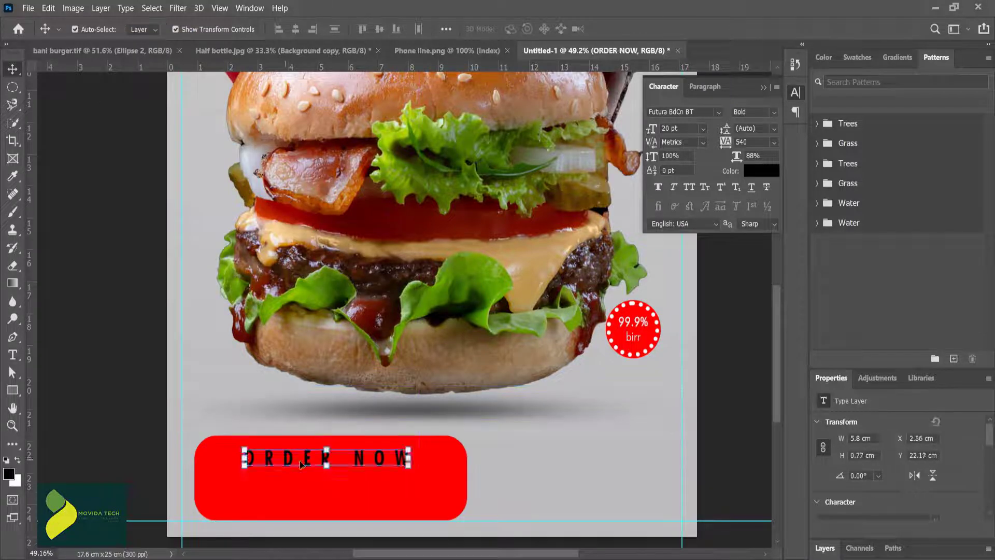
{"action": "left_click", "coordinate": [535, 459]}
Step: Increase the tracking of "ORDER NOW" to 960 so it spans the red box
{"action": "double_click", "coordinate": [386, 460]}
{"action": "key", "text": "ctrl+a"}
{"action": "left_click_drag", "start_coordinate": [724, 143], "coordinate": [738, 142]}
{"action": "left_click", "coordinate": [618, 29]}
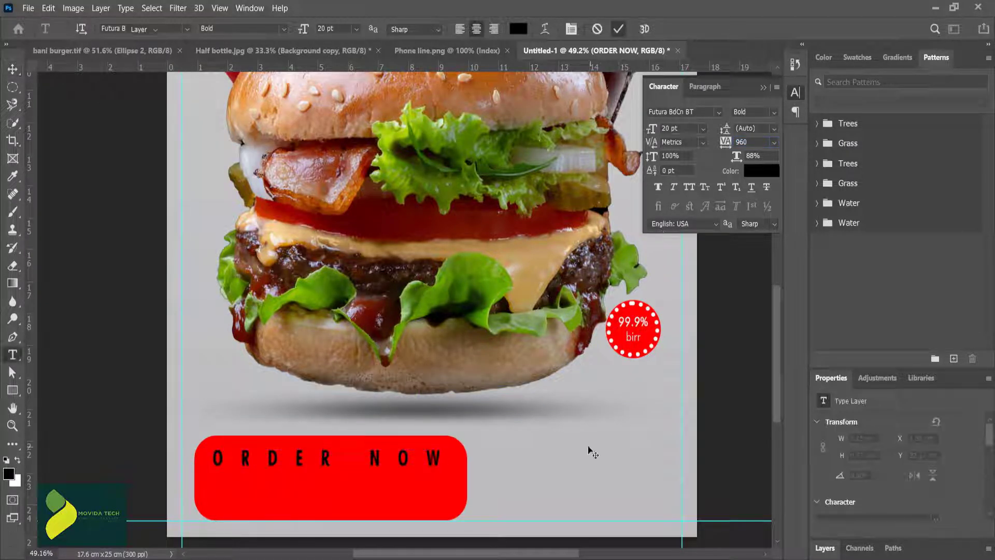
{"action": "key", "text": "v"}
Step: Open the phone icon img_97207.png and bring it into the poster on a layer just above the red box
{"action": "left_click", "coordinate": [28, 8]}
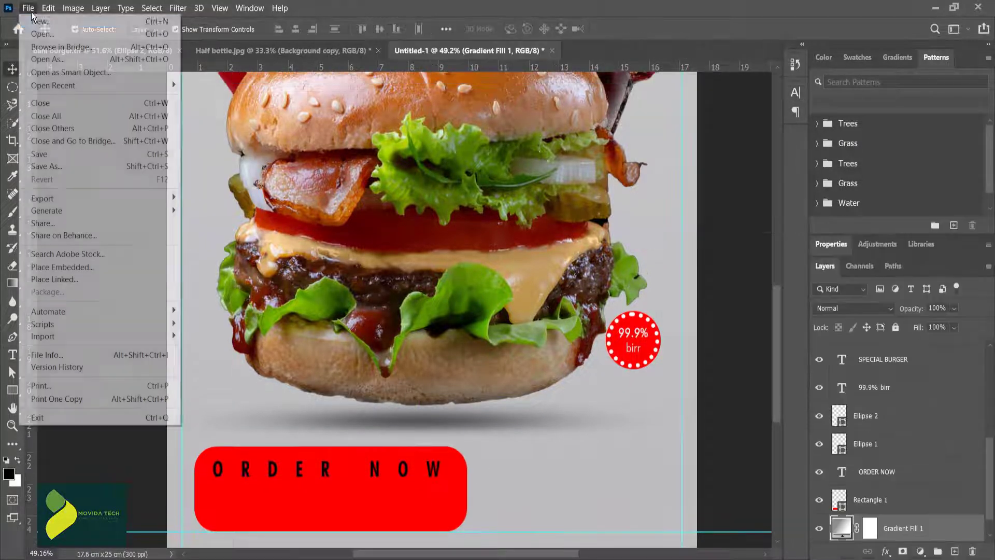
{"action": "left_click", "coordinate": [41, 34]}
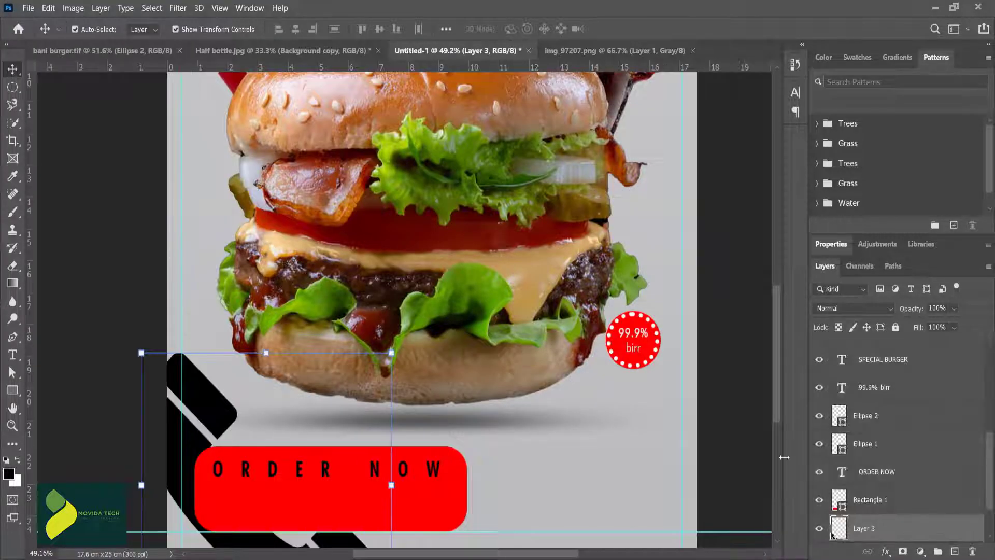
{"action": "left_click_drag", "start_coordinate": [881, 528], "coordinate": [884, 491]}
{"action": "scroll", "coordinate": [364, 261], "scroll_direction": "down", "scroll_amount": 2}
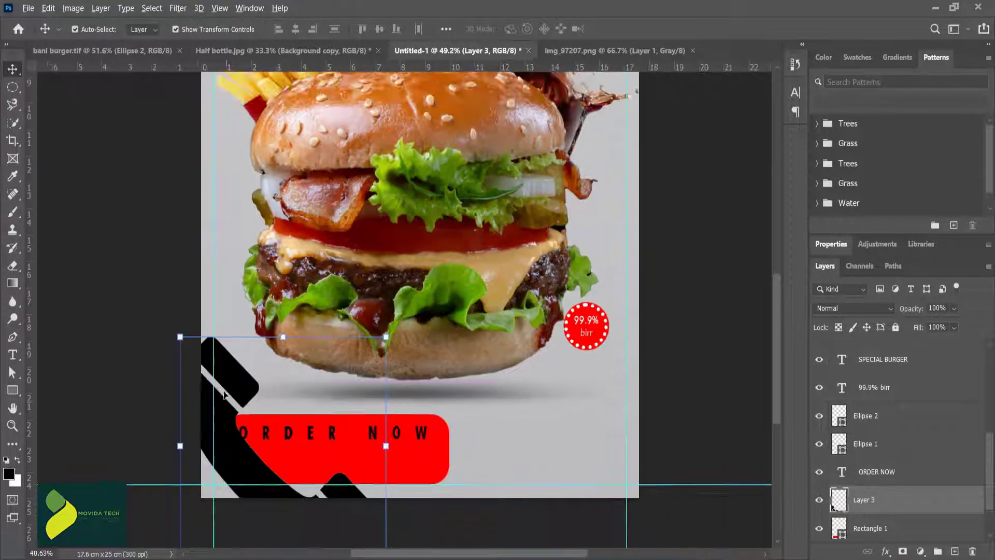
Step: Shrink the phone icon and place it at the left of the red box below "ORDER NOW"
{"action": "left_click_drag", "start_coordinate": [225, 386], "coordinate": [278, 312]}
{"action": "left_click_drag", "start_coordinate": [232, 263], "coordinate": [254, 461]}
{"action": "left_click", "coordinate": [642, 29]}
{"action": "left_click", "coordinate": [302, 464]}
{"action": "left_click", "coordinate": [307, 491]}
Step: Duplicate the "ORDER NOW" text just below the original and set the copy's tracking to 0
{"action": "left_click_drag", "start_coordinate": [331, 434], "coordinate": [335, 455], "text": "alt"}
{"action": "double_click", "coordinate": [334, 455]}
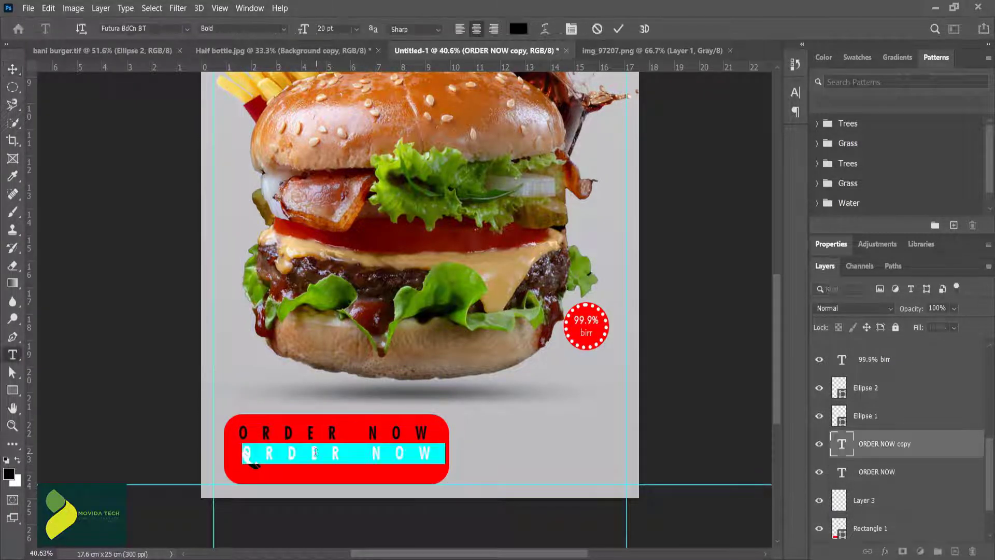
{"action": "left_click", "coordinate": [796, 93]}
{"action": "left_click", "coordinate": [775, 143]}
{"action": "left_click", "coordinate": [748, 225]}
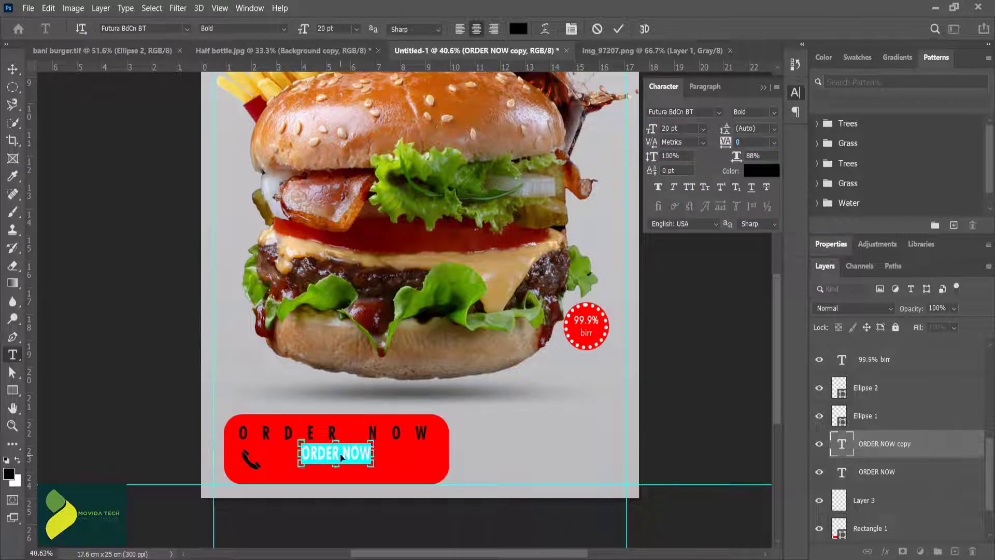
Step: Replace the duplicated text with the placeholder phone number and commit it
{"action": "type", "text": "251-911-"}
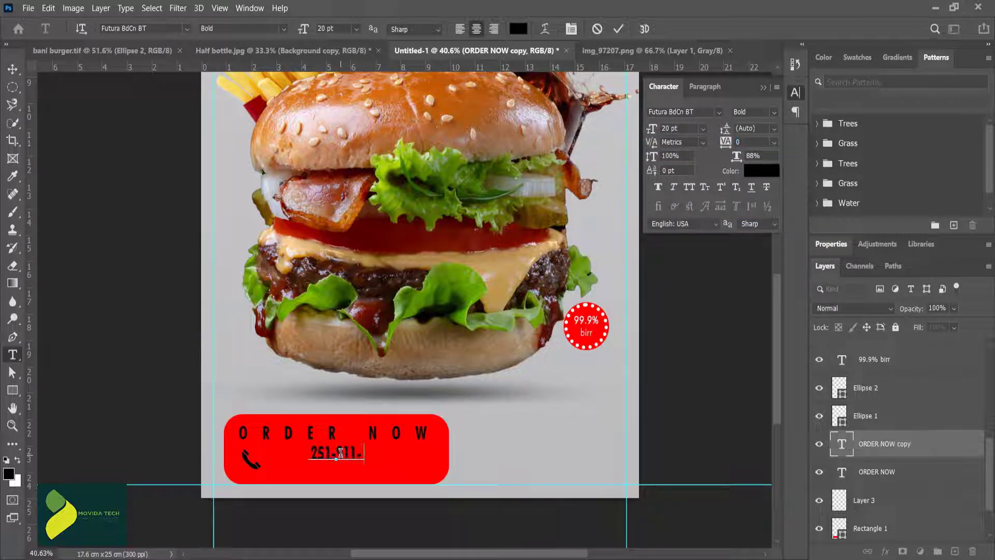
{"action": "type", "text": "XXX-XXX"}
{"action": "key", "text": "ctrl+a"}
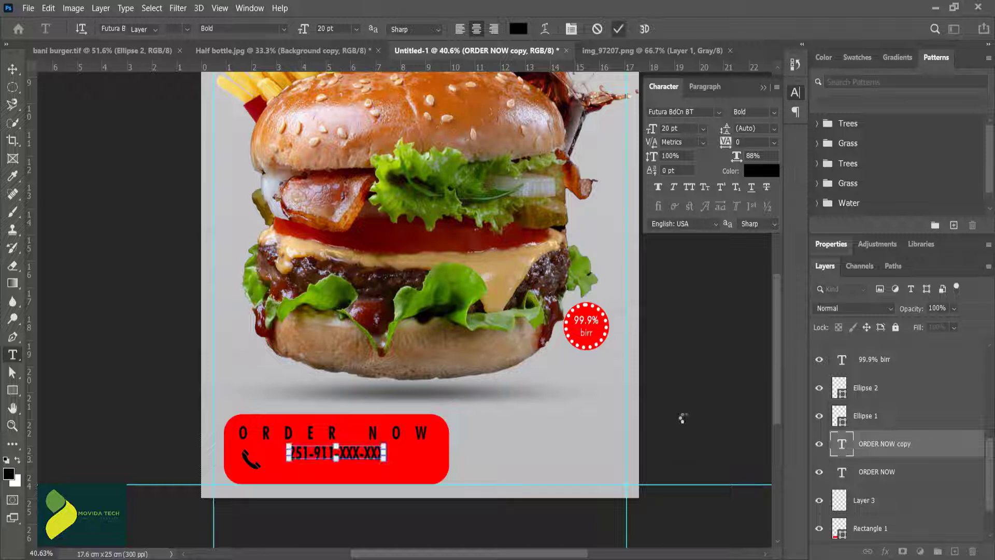
{"action": "key", "text": "ctrl+Return"}
Step: Enlarge the phone number line and position it right beside the phone icon in the red box
{"action": "key", "text": "v"}
{"action": "left_click_drag", "start_coordinate": [325, 453], "coordinate": [308, 463]}
{"action": "left_click_drag", "start_coordinate": [368, 464], "coordinate": [434, 467]}
{"action": "left_click", "coordinate": [529, 430]}
{"action": "left_click_drag", "start_coordinate": [349, 463], "coordinate": [341, 463]}
{"action": "left_click", "coordinate": [500, 447]}
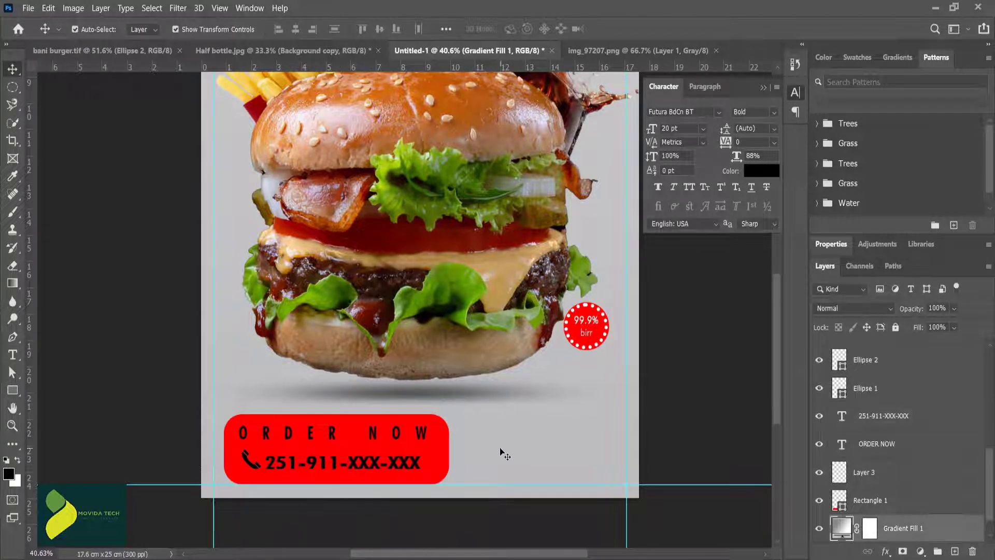
Step: Change the colour of the "ORDER NOW" text in the red box to white
{"action": "scroll", "coordinate": [499, 447], "scroll_direction": "up", "scroll_amount": 3}
{"action": "scroll", "coordinate": [317, 450], "scroll_direction": "down", "scroll_amount": 2}
{"action": "double_click", "coordinate": [315, 451]}
{"action": "left_click", "coordinate": [761, 170]}
{"action": "left_click_drag", "start_coordinate": [668, 234], "coordinate": [645, 216]}
{"action": "key", "text": "Return"}
{"action": "left_click", "coordinate": [618, 29]}
Step: Set the phone number line's text colour to white (ffffff) and commit the change
{"action": "double_click", "coordinate": [343, 480]}
{"action": "left_click", "coordinate": [761, 171]}
{"action": "left_click", "coordinate": [649, 221]}
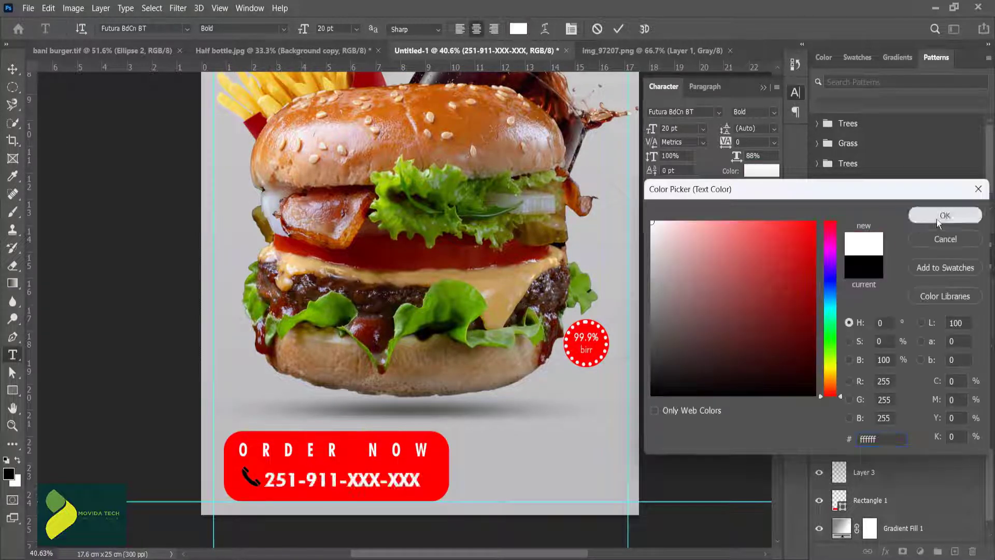
{"action": "left_click", "coordinate": [943, 217]}
{"action": "left_click", "coordinate": [619, 29]}
Step: Create a paragraph text area beside the red box with the lorem ipsum placeholder text at 9 pt
{"action": "left_click_drag", "start_coordinate": [486, 442], "coordinate": [627, 501]}
{"action": "double_click", "coordinate": [666, 128]}
{"action": "type", "text": "9"}
{"action": "key", "text": "Return"}
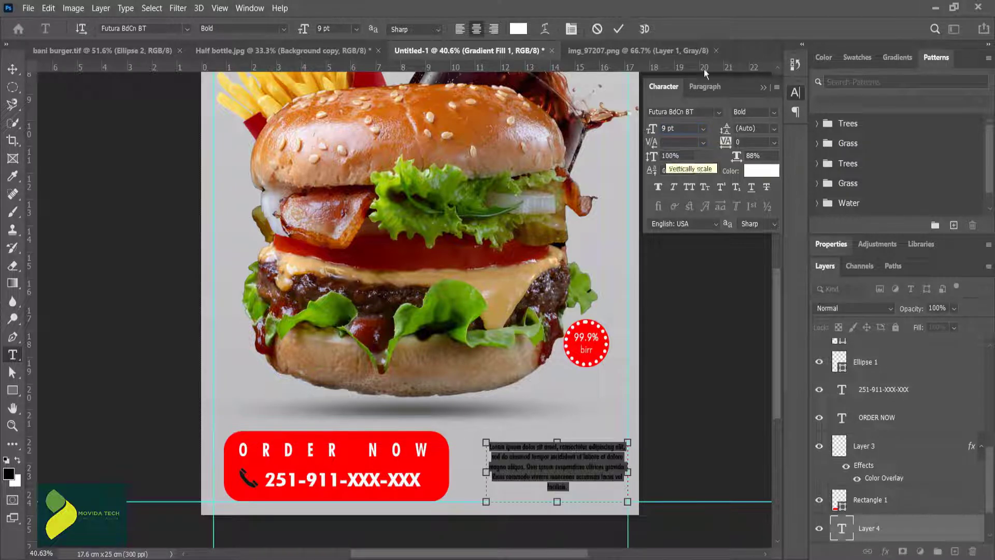
Step: Set the lorem ipsum paragraph's text colour to black (000000) and commit it
{"action": "left_click", "coordinate": [12, 69]}
{"action": "double_click", "coordinate": [507, 483]}
{"action": "left_click", "coordinate": [517, 29]}
{"action": "left_click", "coordinate": [814, 387]}
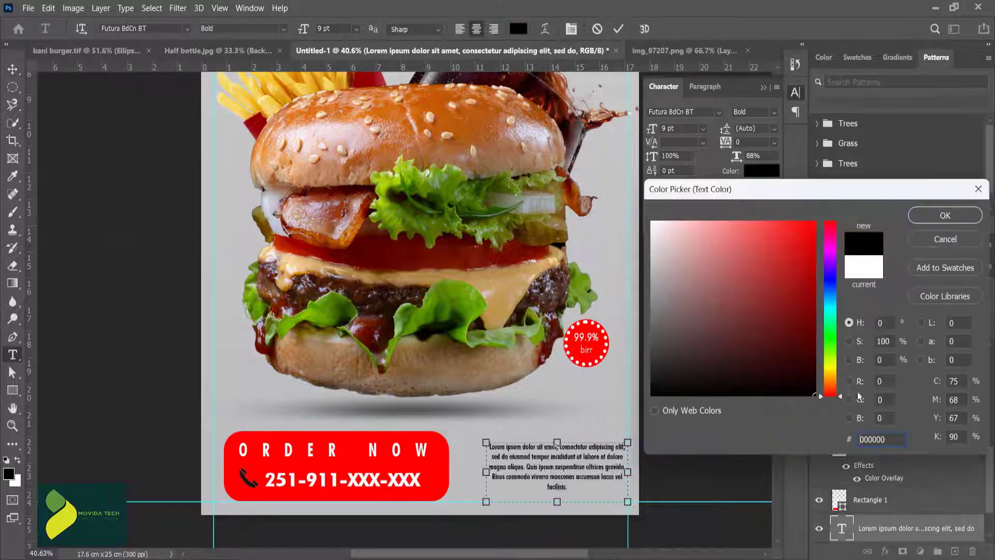
{"action": "left_click", "coordinate": [943, 216]}
{"action": "left_click", "coordinate": [618, 30]}
{"action": "left_click", "coordinate": [555, 467]}
{"action": "left_click", "coordinate": [465, 412]}
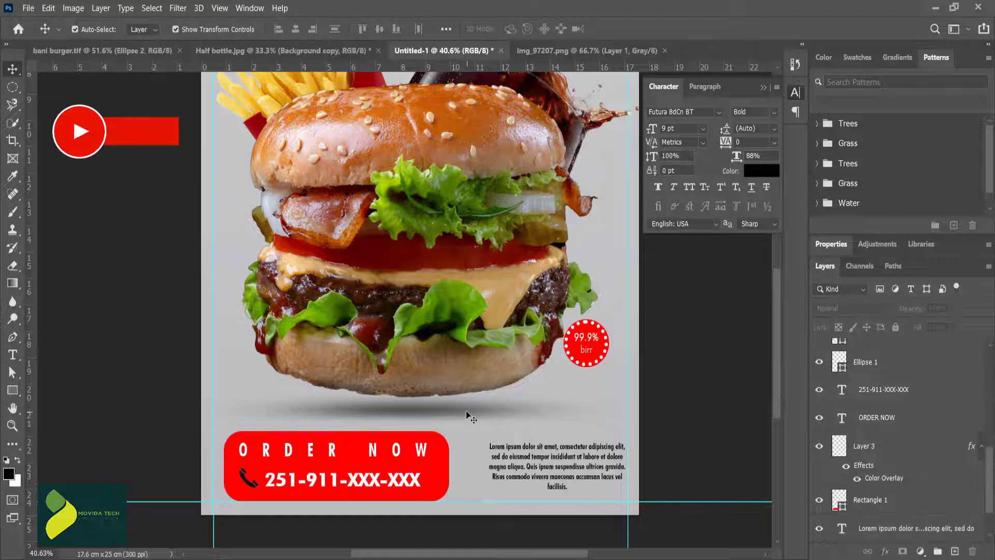
{"action": "key", "text": "ctrl+0"}
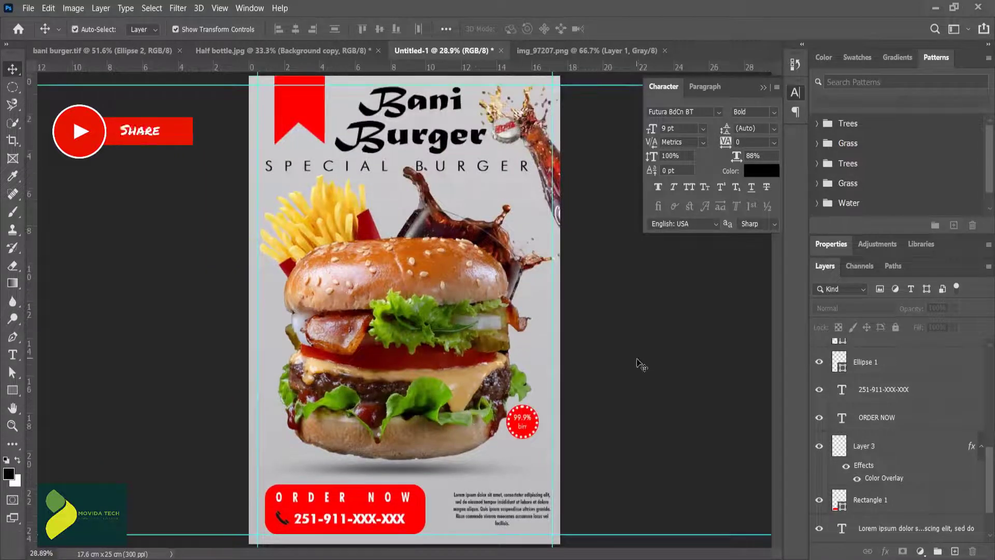
Step: Change the phone number line's font to Futura Bk BT Book
{"action": "double_click", "coordinate": [361, 516]}
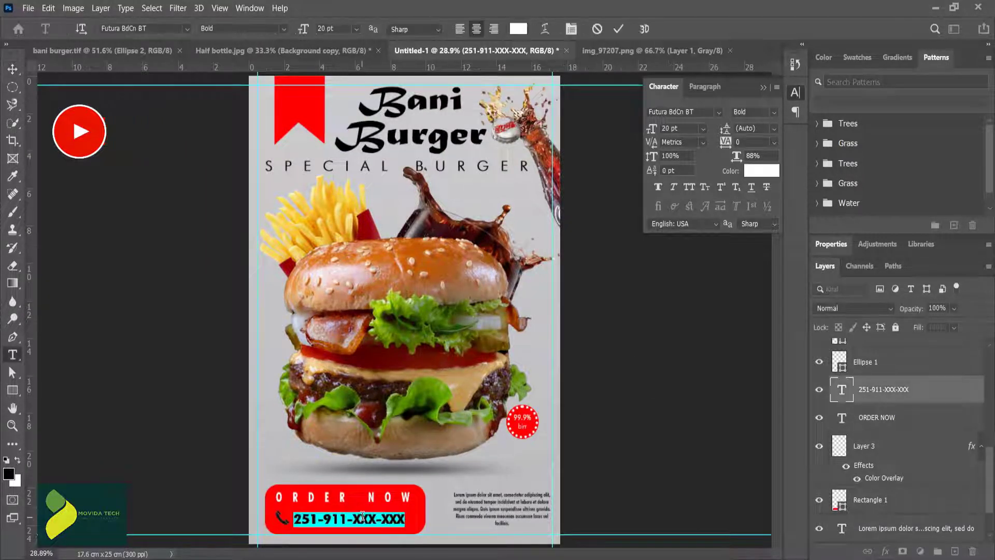
{"action": "left_click", "coordinate": [156, 33]}
{"action": "type", "text": "futu"}
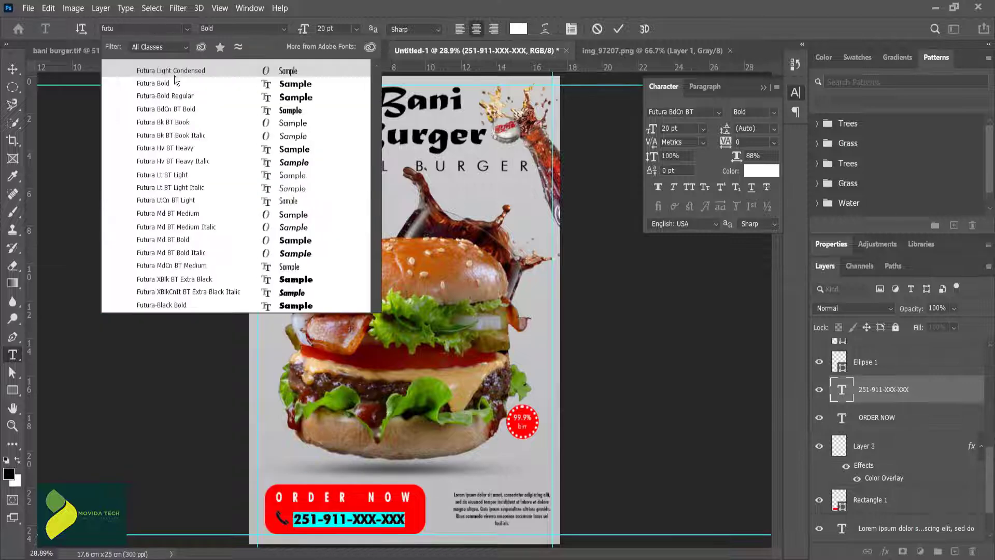
{"action": "left_click", "coordinate": [191, 122]}
{"action": "key", "text": "ctrl+Return"}
Step: Shrink the phone number line from its left edge so it clears the phone icon, and collapse the character settings
{"action": "left_click", "coordinate": [370, 519]}
{"action": "left_click_drag", "start_coordinate": [281, 519], "coordinate": [294, 518]}
{"action": "left_click", "coordinate": [629, 448]}
{"action": "left_click", "coordinate": [283, 519]}
{"action": "left_click", "coordinate": [611, 478]}
{"action": "left_click", "coordinate": [763, 87]}
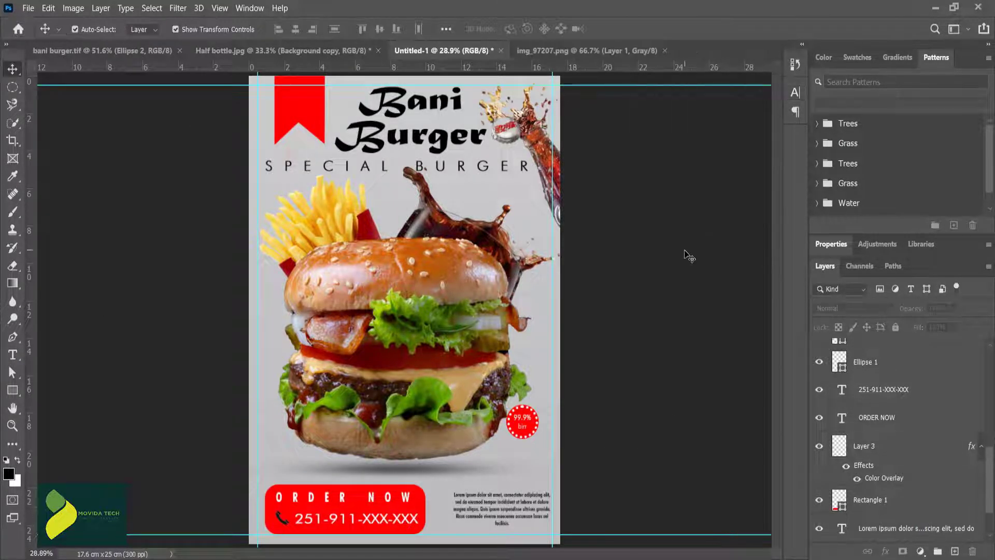
Step: Add a white two-line "Free Delivery" text in Futura Bk BT Book on the layer above the red ribbon shape
{"action": "left_click", "coordinate": [309, 108]}
{"action": "key", "text": "t"}
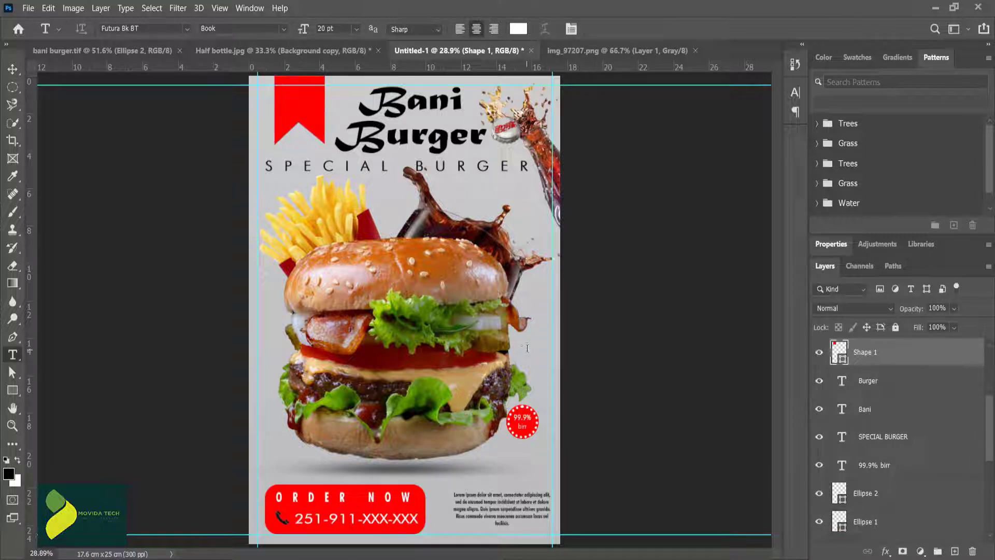
{"action": "left_click", "coordinate": [527, 348]}
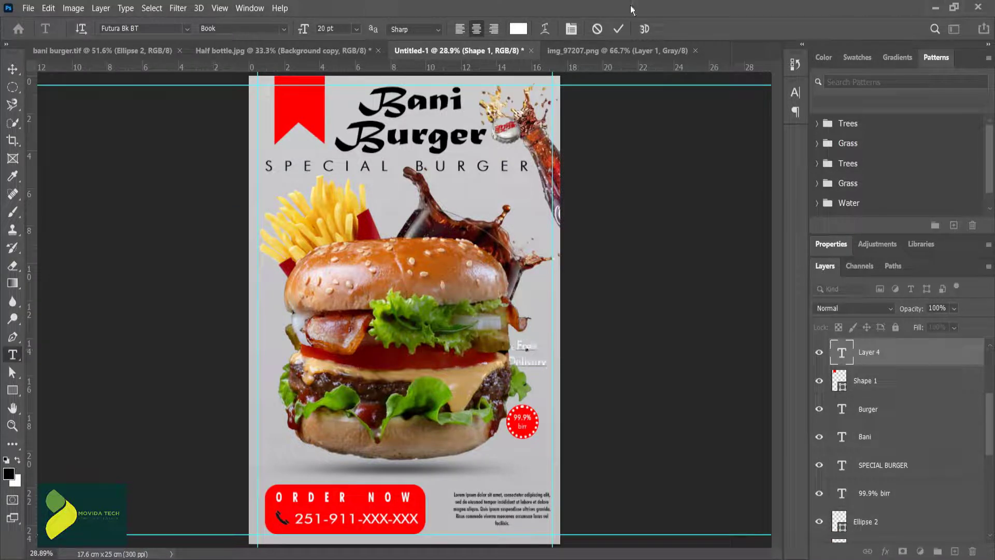
{"action": "left_click", "coordinate": [619, 28]}
Step: Move the "Free Delivery" text onto the red ribbon and enlarge it to nearly fill the ribbon's width
{"action": "key", "text": "ctrl+t"}
{"action": "left_click_drag", "start_coordinate": [533, 344], "coordinate": [314, 139]}
{"action": "left_click", "coordinate": [275, 129]}
{"action": "left_click", "coordinate": [278, 127]}
{"action": "left_click", "coordinate": [641, 28]}
Step: Enlarge the red ribbon shape slightly so the "Free Delivery" text fits inside it
{"action": "left_click", "coordinate": [290, 112]}
{"action": "left_click", "coordinate": [275, 102]}
{"action": "left_click", "coordinate": [637, 30]}
Step: Align the ribbon and "Free Delivery" text on their horizontal and vertical centres, and scale the ribbon to 111.85%
{"action": "left_click", "coordinate": [298, 31]}
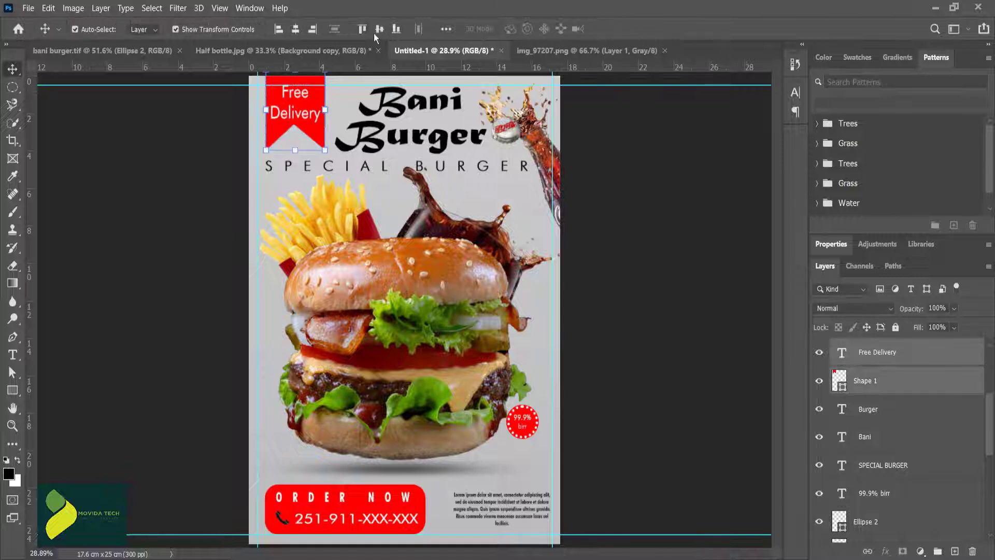
{"action": "left_click", "coordinate": [379, 29]}
{"action": "left_click", "coordinate": [287, 132]}
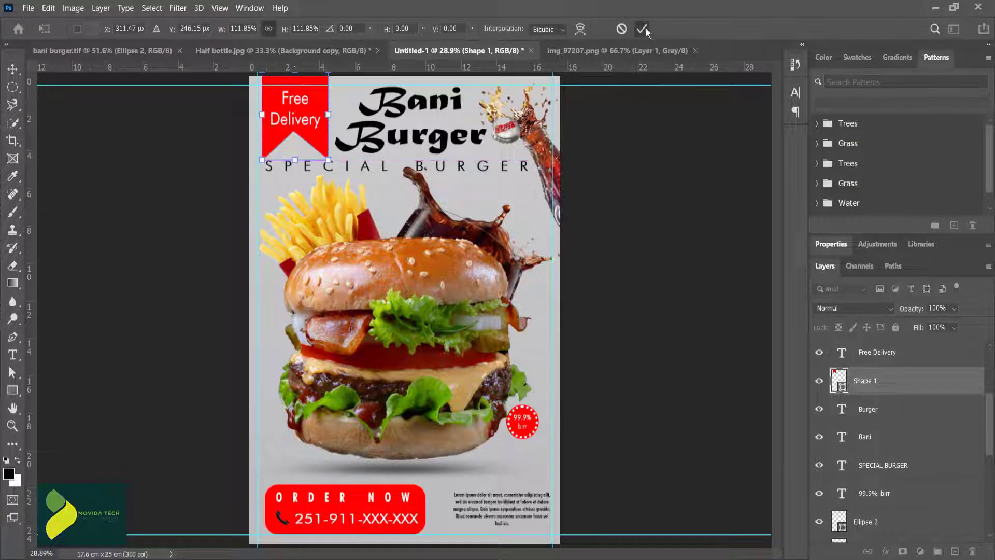
{"action": "left_click", "coordinate": [641, 28]}
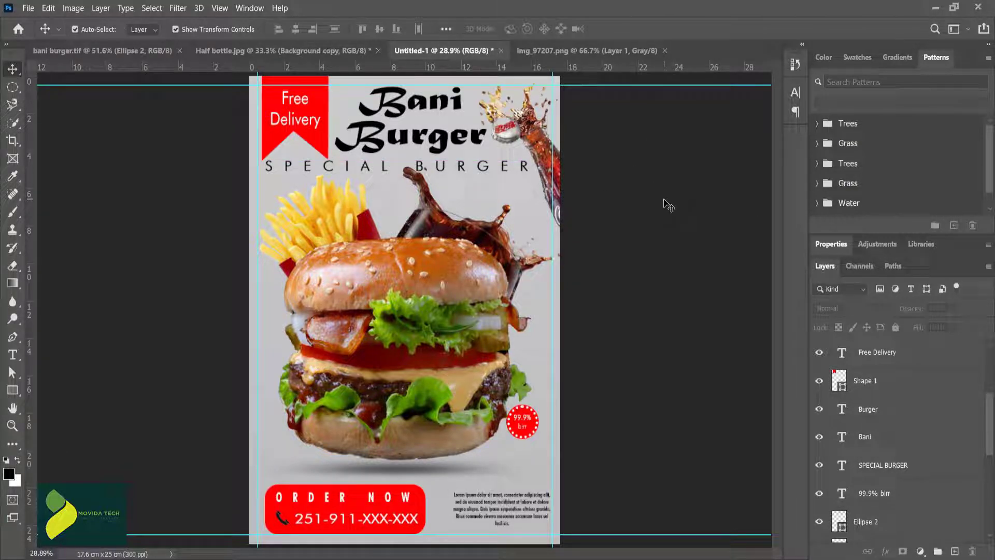